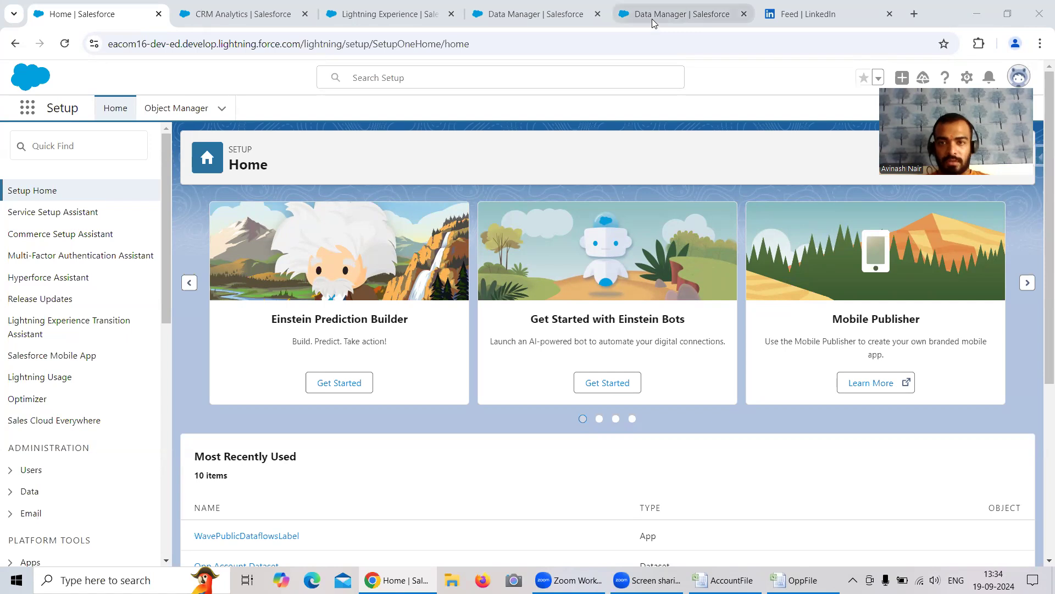
Step: Open the Free Session 4 recipe and inspect the Right Join node's data sources, join type and join keys, closing its settings when done
left_click(654, 17)
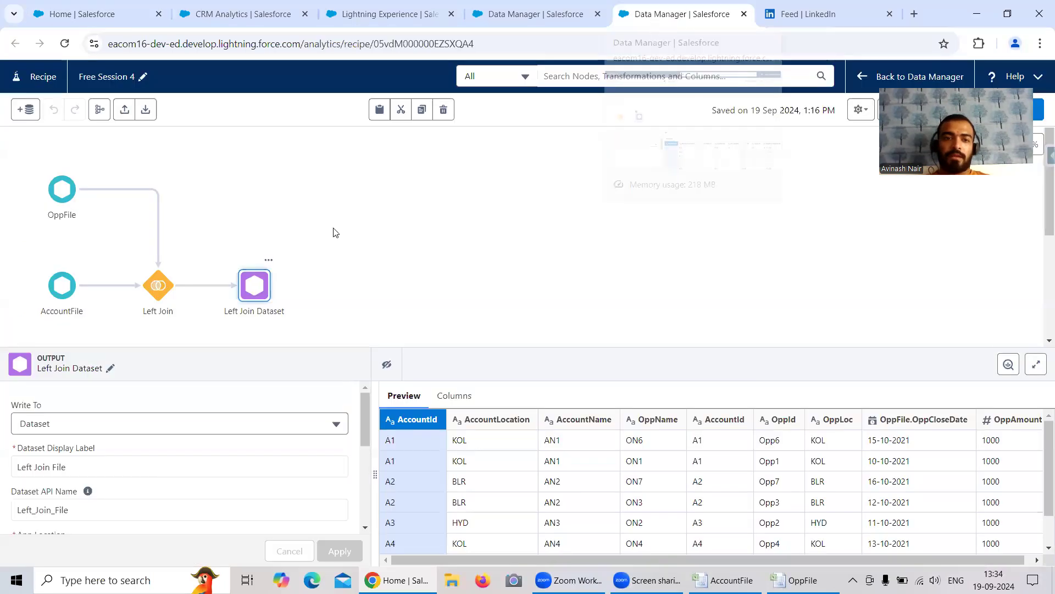
scroll(449, 237, "down", 5)
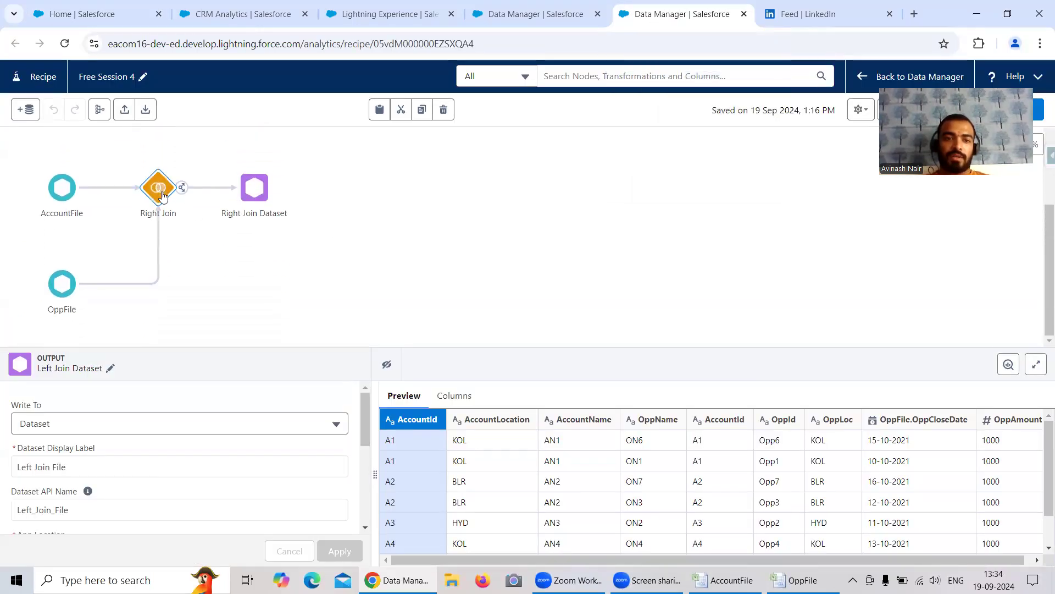
left_click(161, 192)
scroll(313, 412, "down", 1)
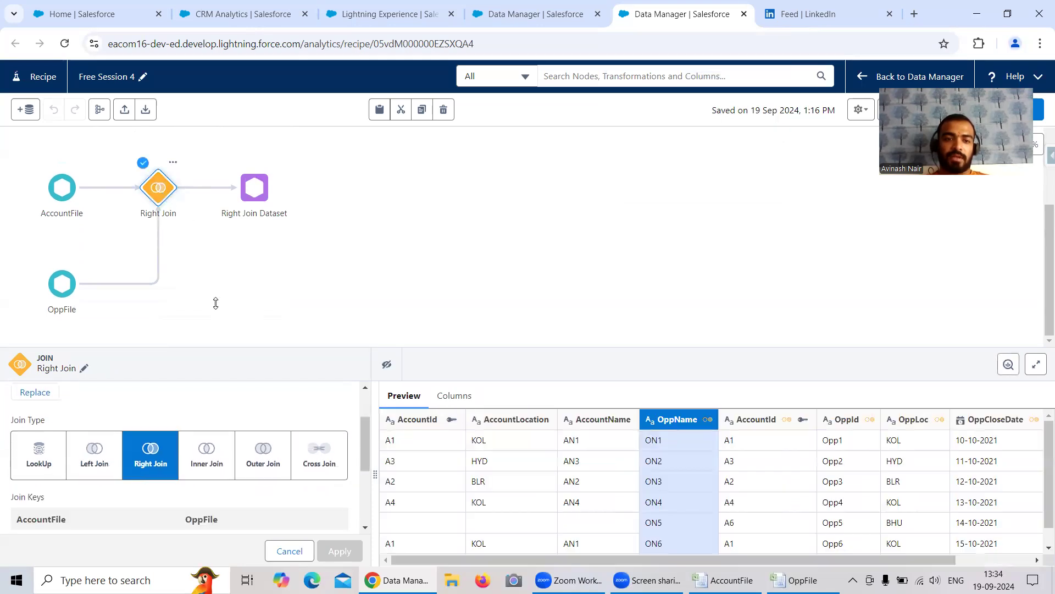
scroll(60, 407, "up", 1)
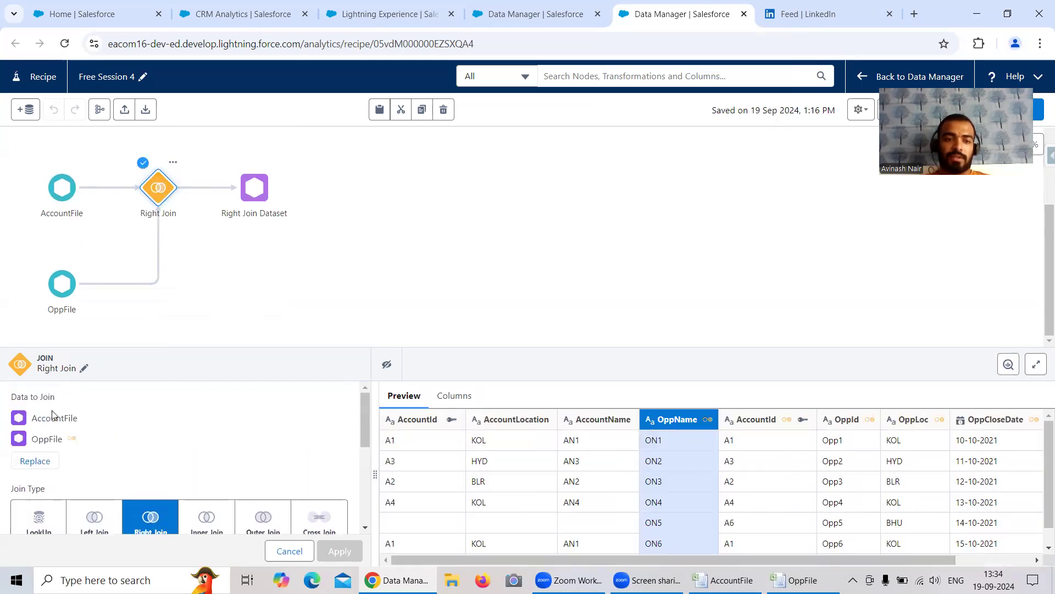
scroll(165, 429, "down", 3)
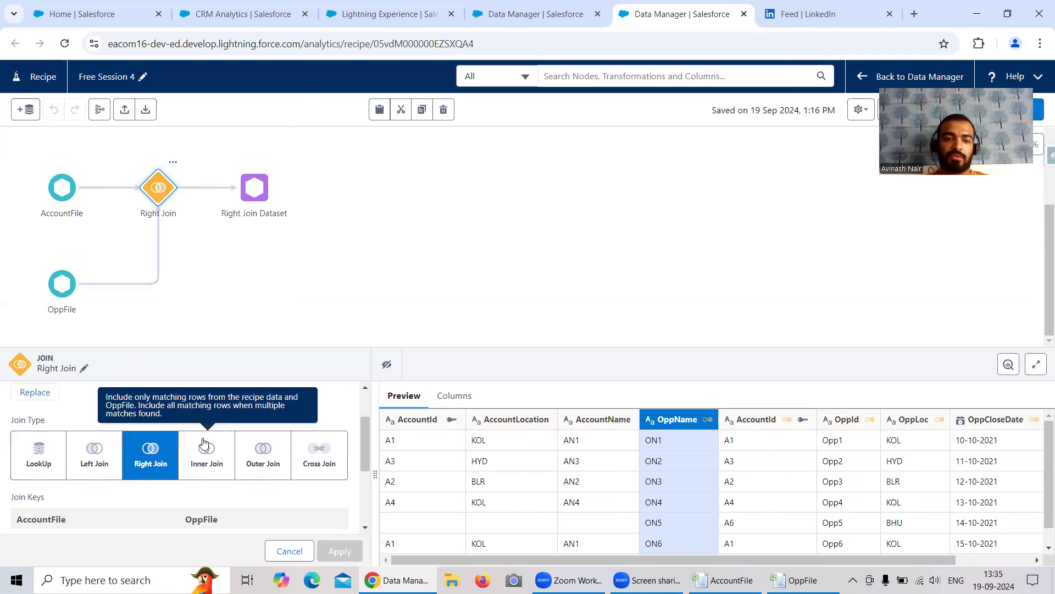
scroll(252, 385, "down", 2)
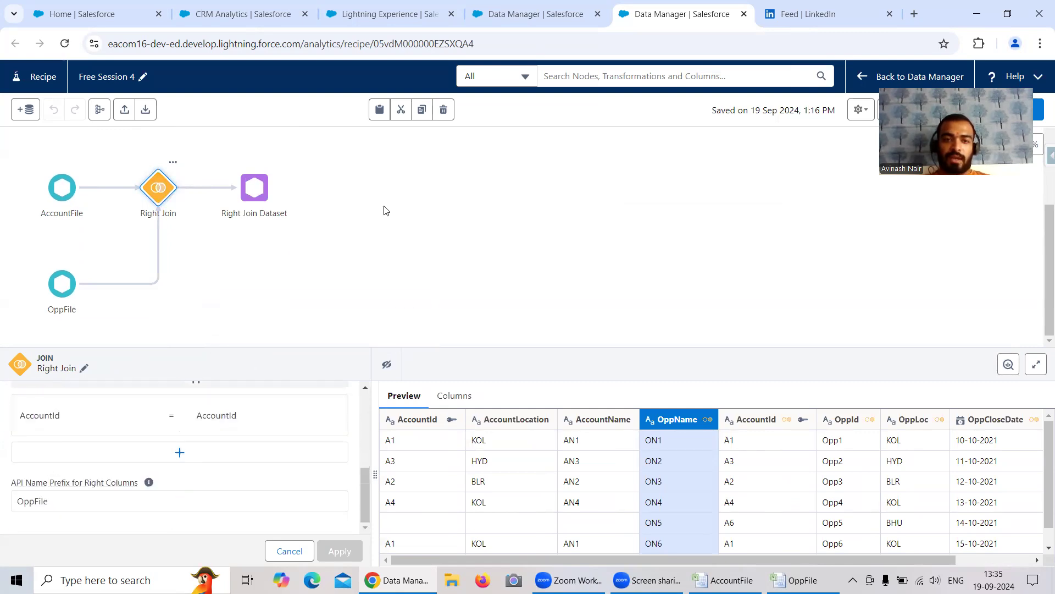
left_click(359, 211)
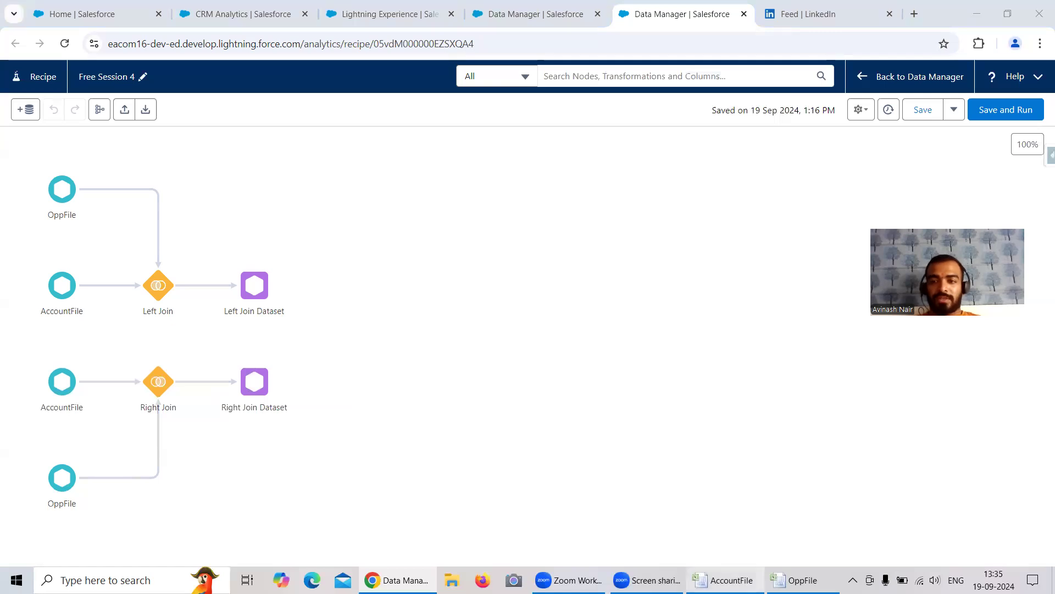
Step: Switch to the AccountFile workbook in Excel and examine which opportunities in the source table belong to account A1
left_click(727, 579)
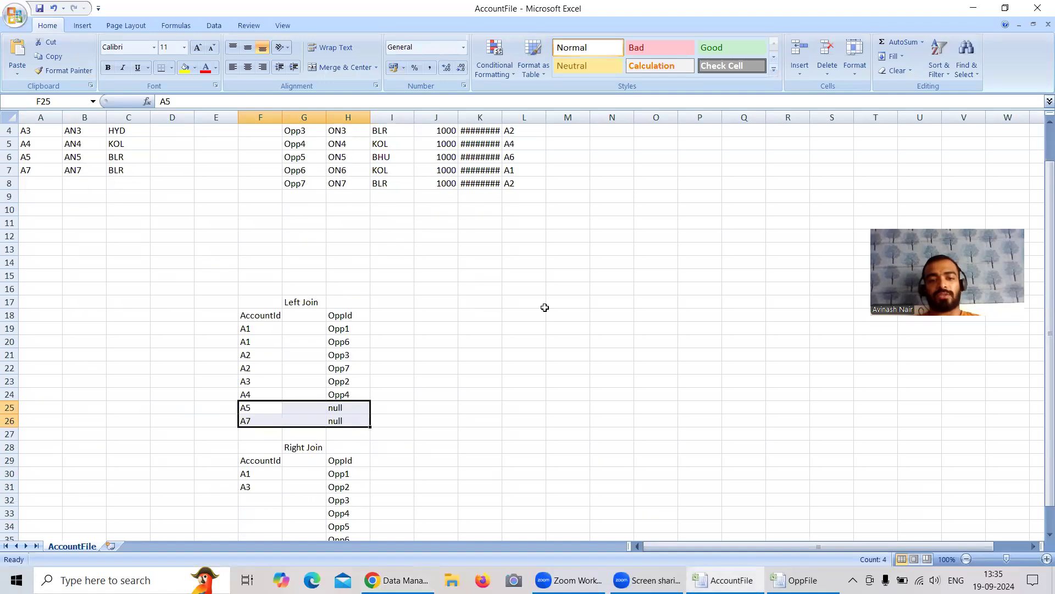
left_click(299, 144)
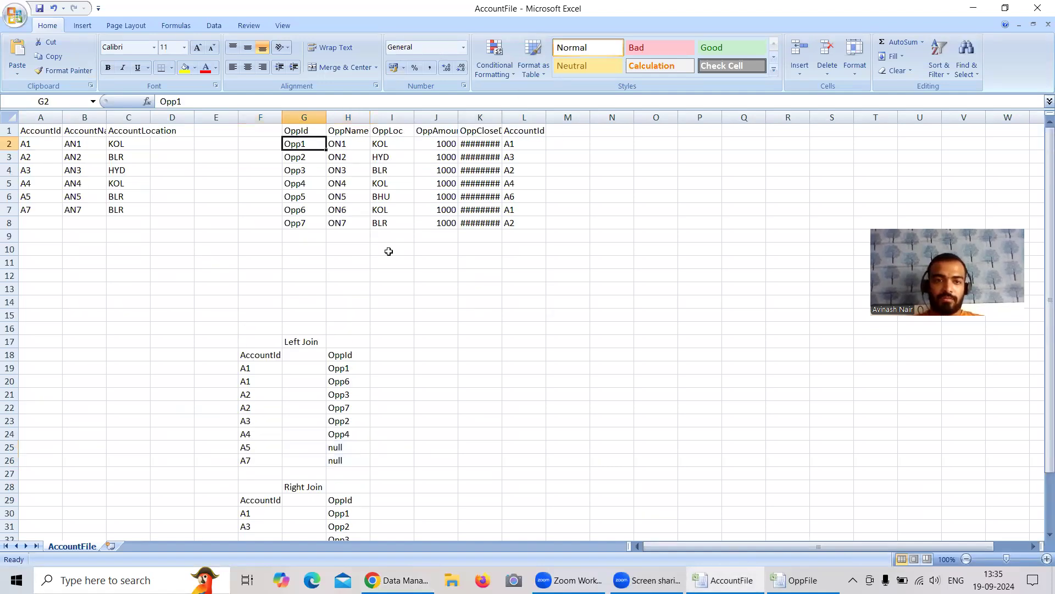
scroll(476, 327, "down", 1)
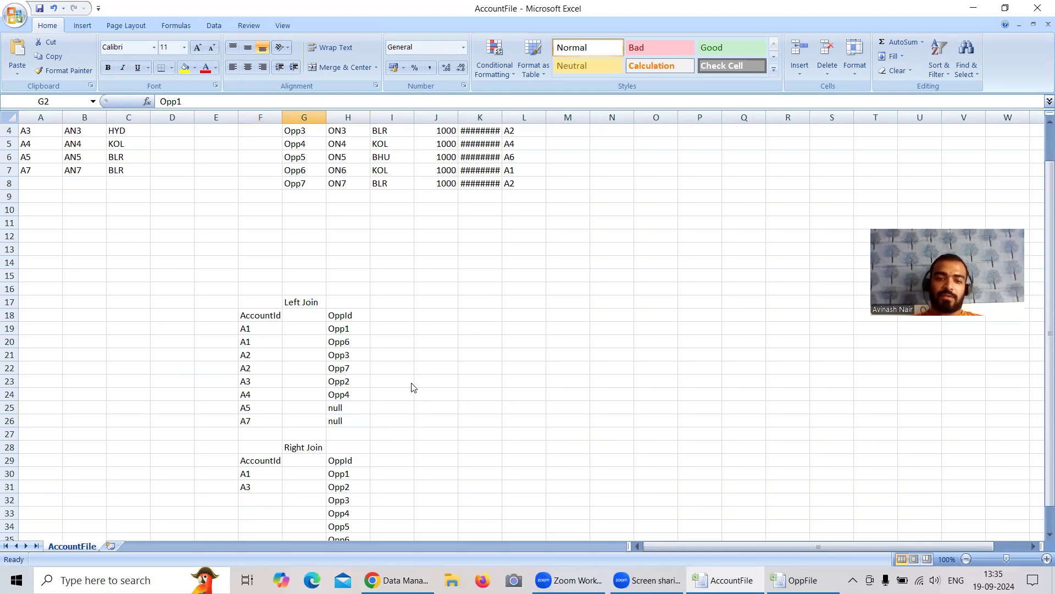
scroll(421, 379, "up", 1)
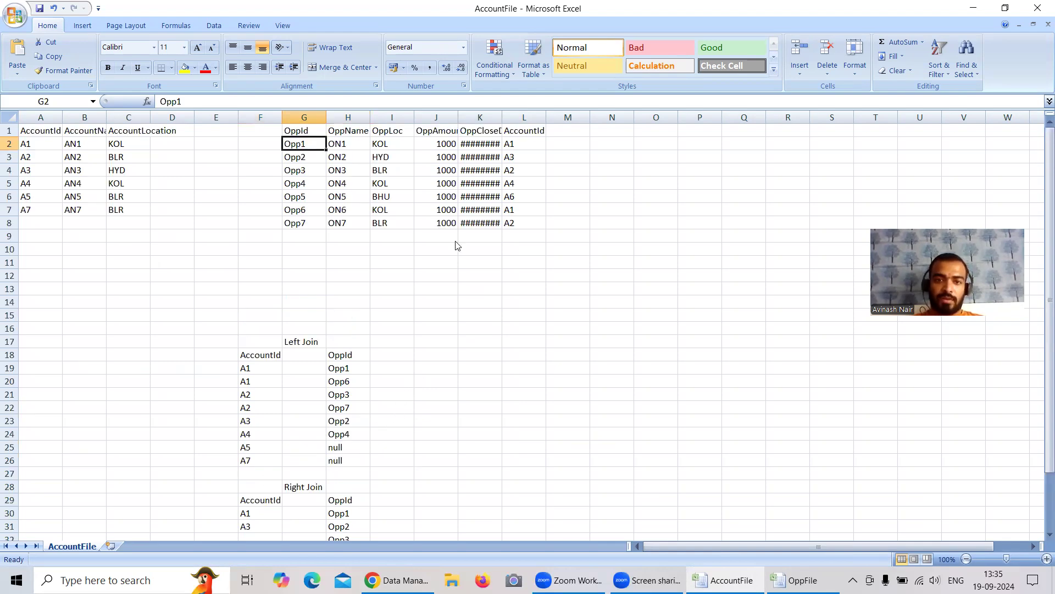
left_click(516, 145)
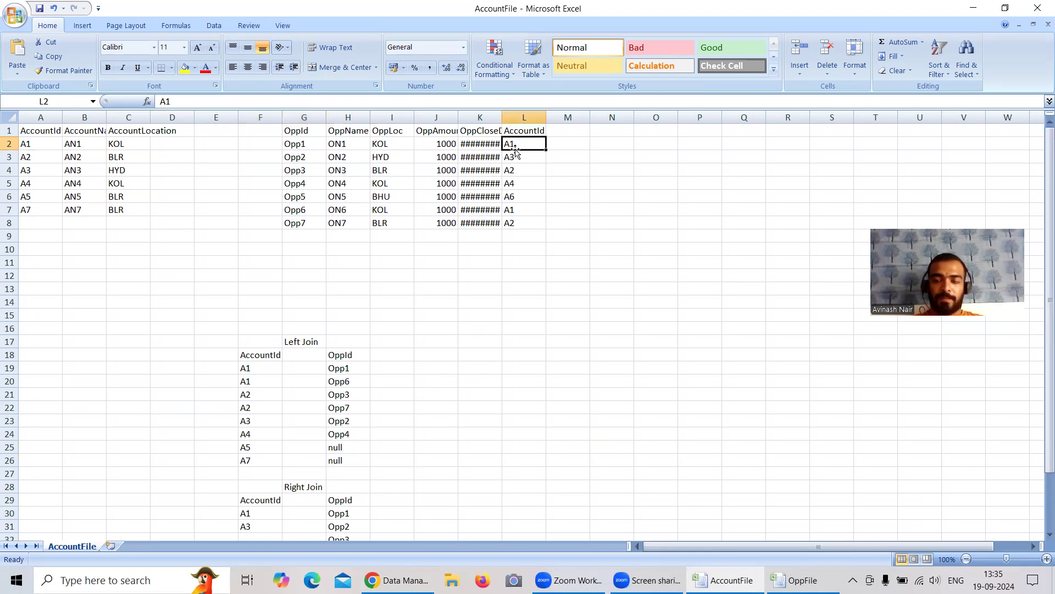
left_click(511, 210)
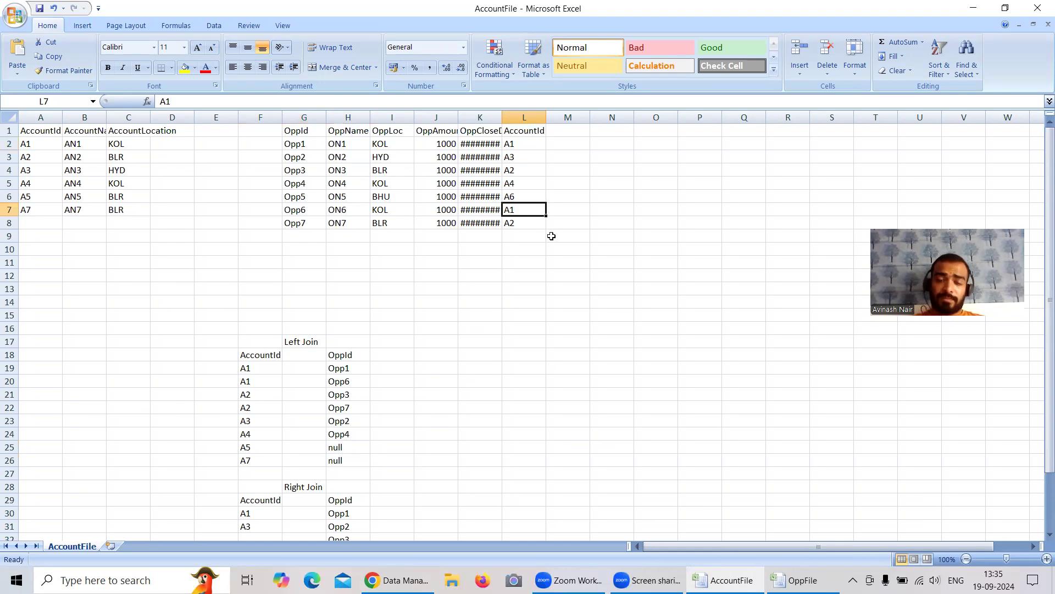
Step: Trace Opp1 and Opp2 to their matching accounts in the source tables and compare them with the Right Join list
left_click(302, 144)
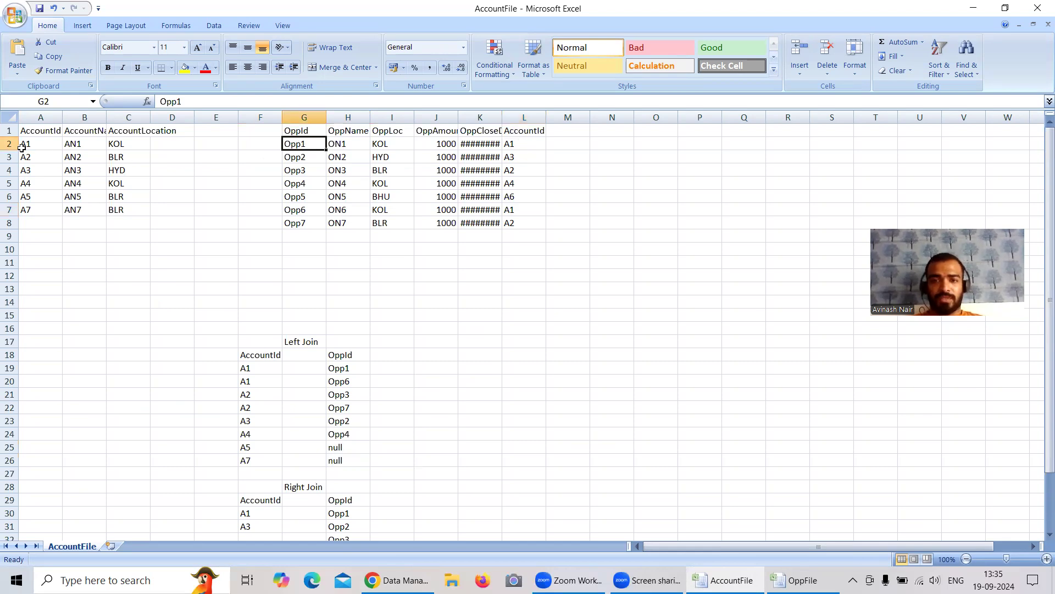
left_click(306, 159)
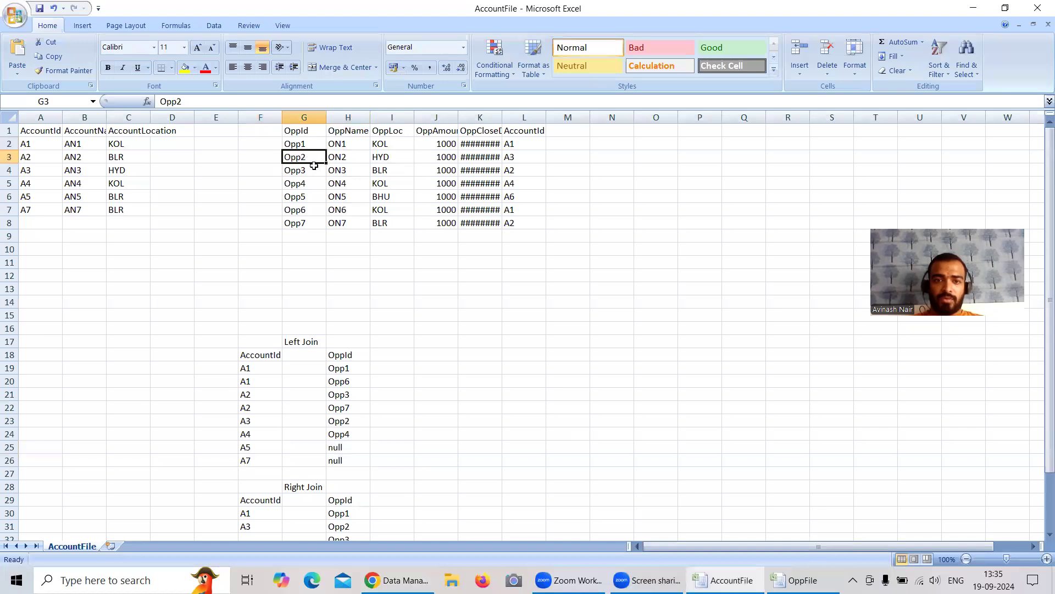
left_click(517, 158)
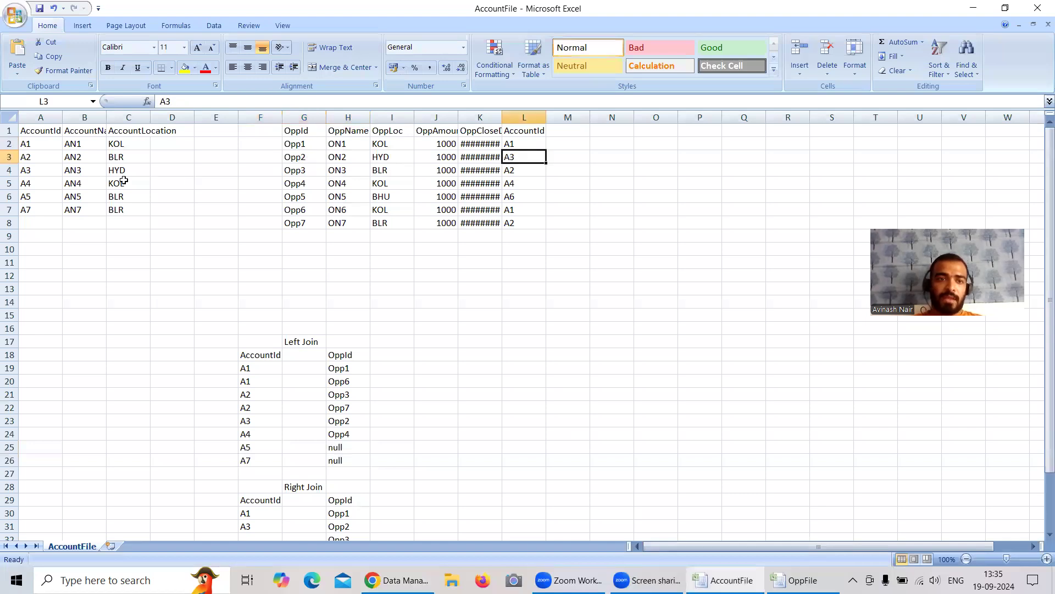
left_click(33, 171)
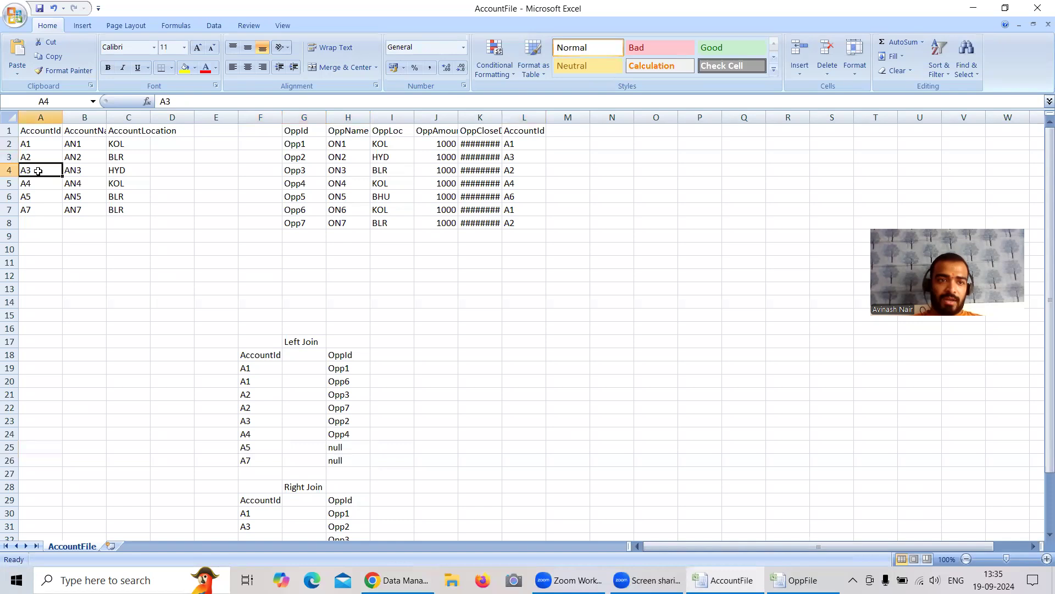
key("ctrl+c")
scroll(343, 328, "down", 2)
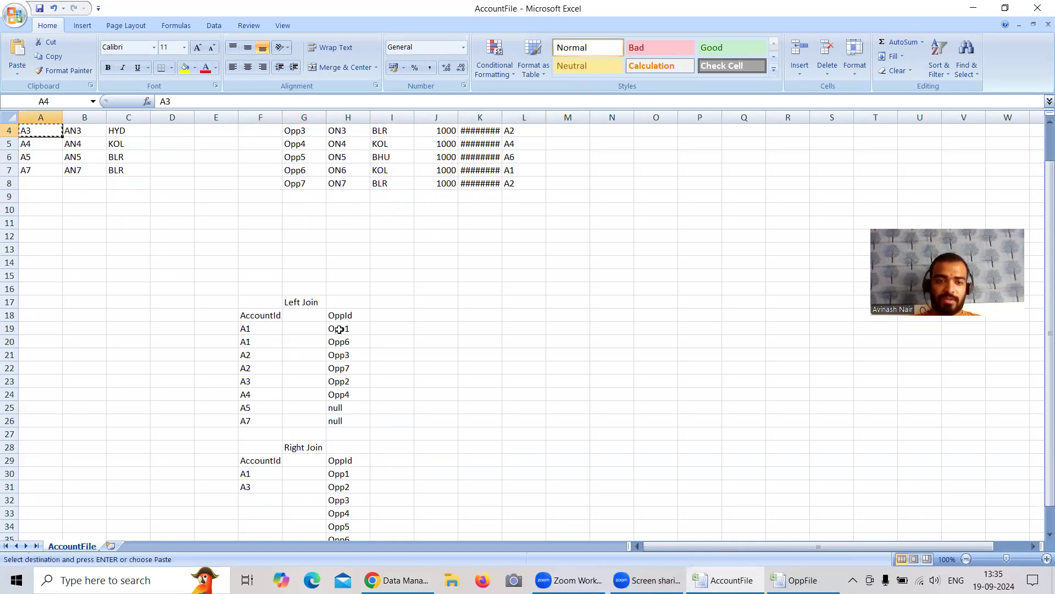
scroll(303, 420, "up", 2)
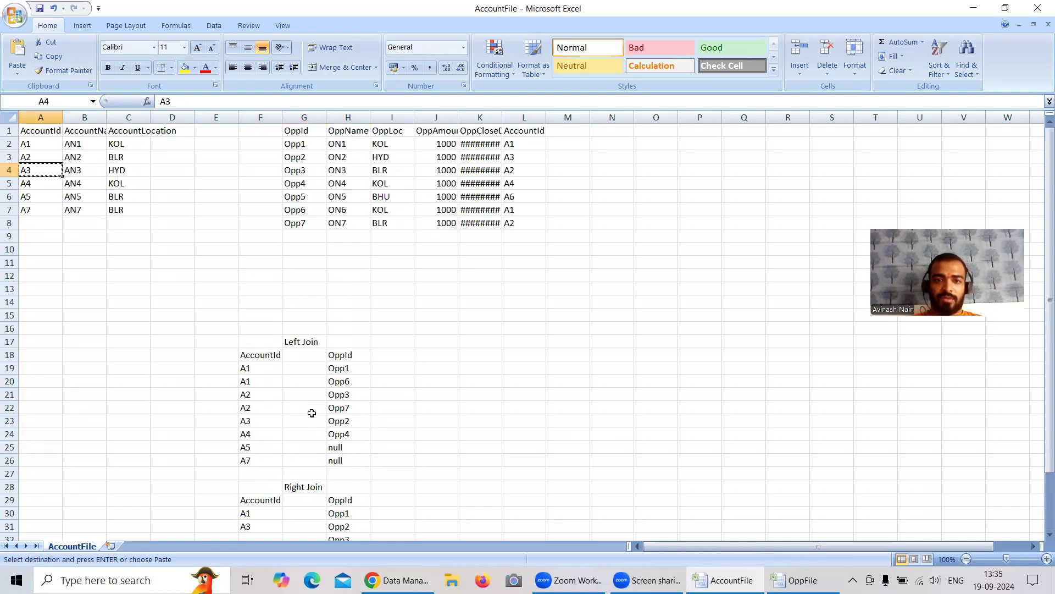
Step: Copy Opp3's matching AccountId, A2, from the account table into cell F32 of the Right Join list
left_click(295, 172)
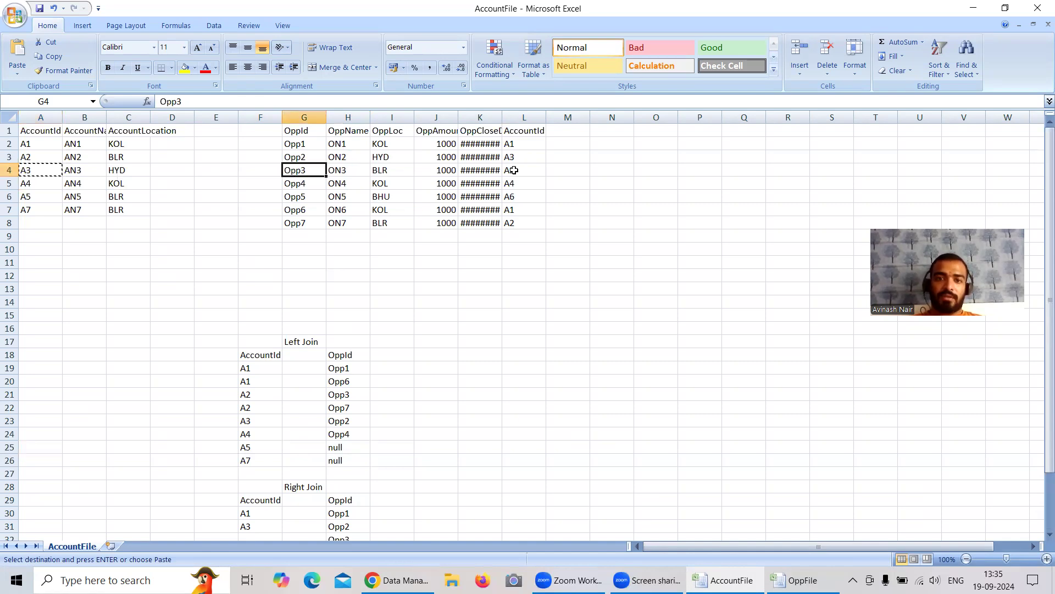
left_click(29, 160)
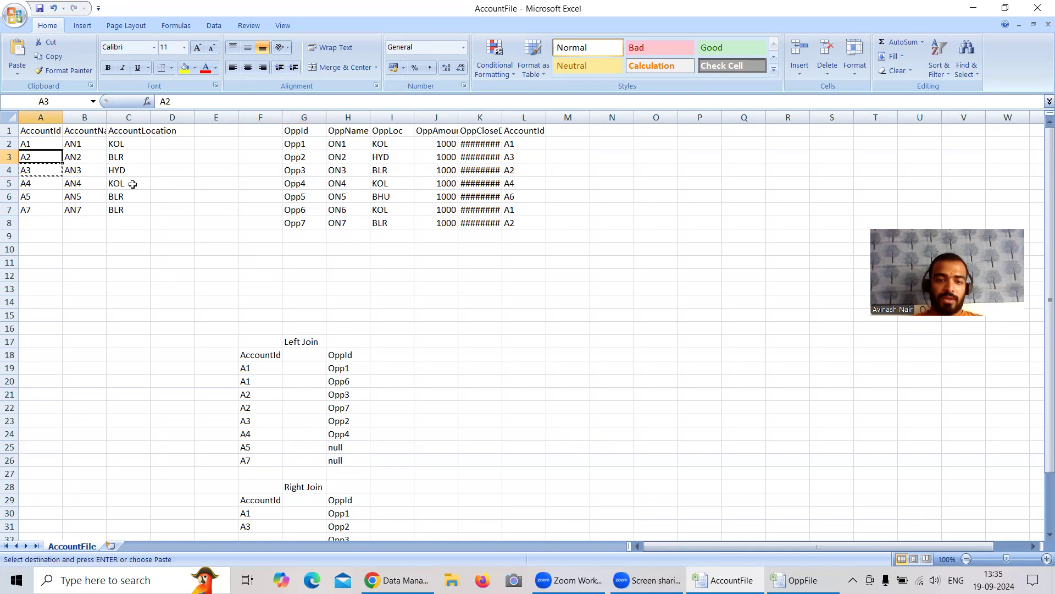
key("ctrl+c")
scroll(213, 225, "down", 2)
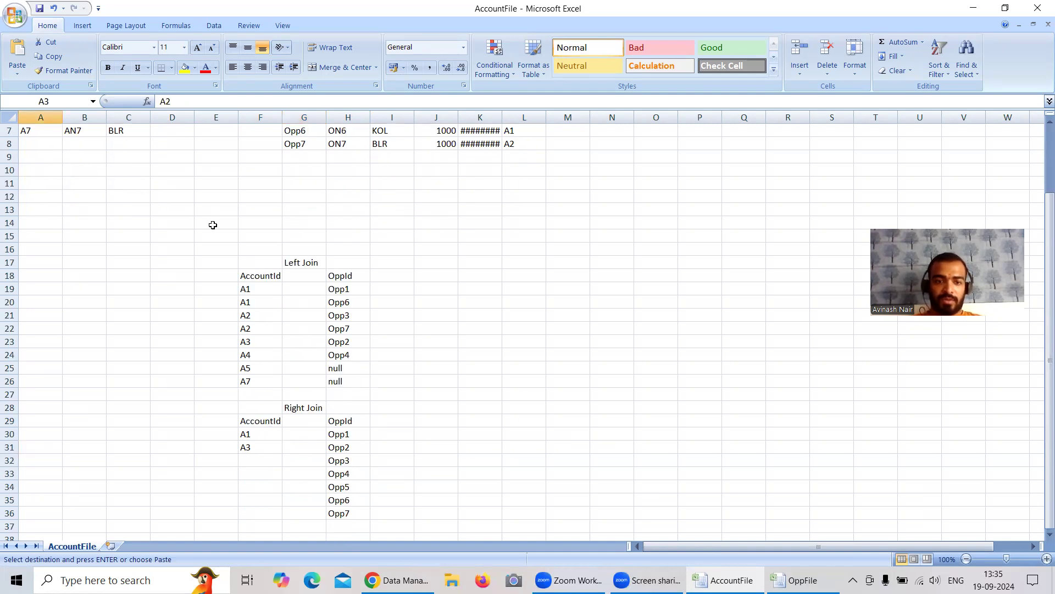
left_click(256, 458)
key("ctrl+v")
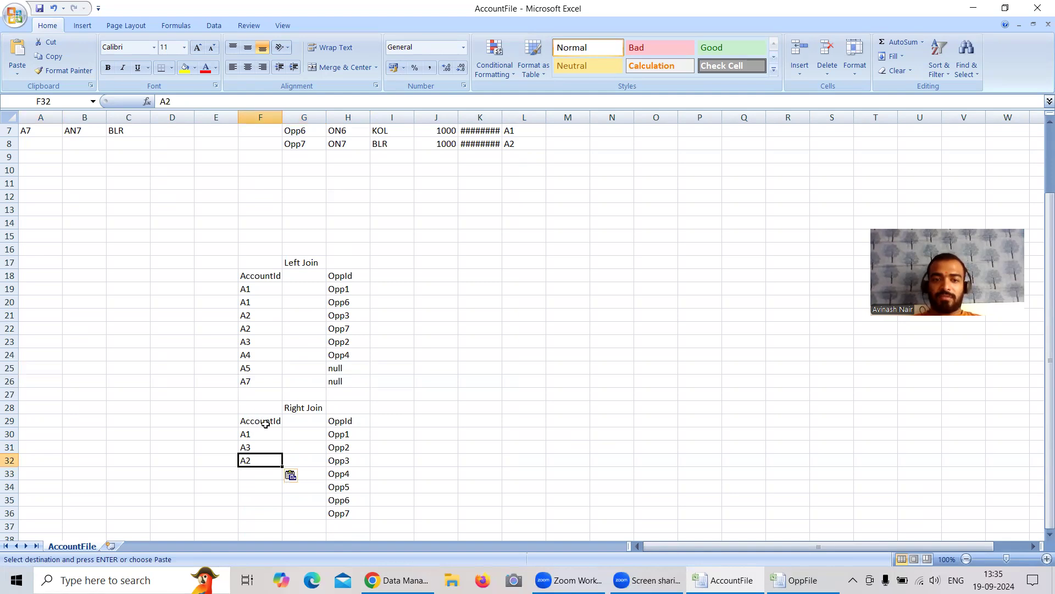
Step: Review the AccountId and OppId columns of the Right Join list against the account and opportunity source tables
left_click_drag(263, 420, 270, 446)
left_click_drag(348, 421, 349, 497)
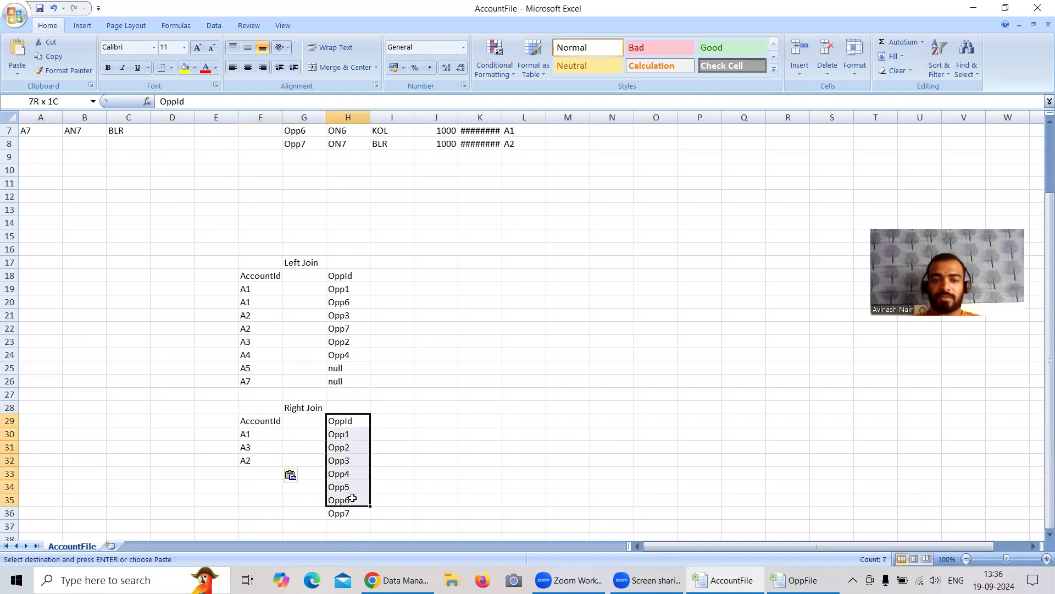
scroll(399, 368, "up", 2)
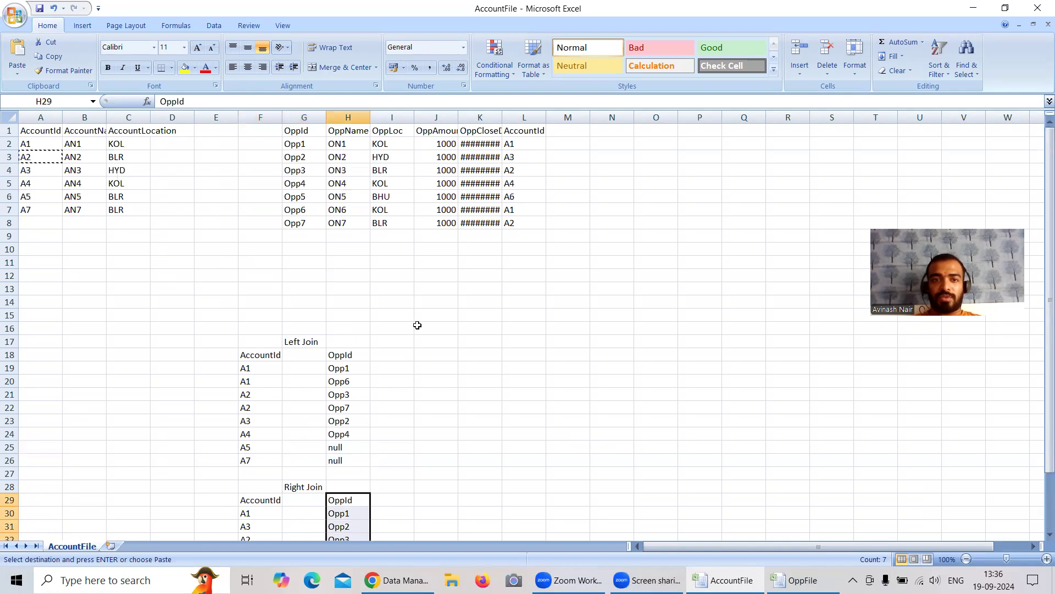
scroll(413, 307, "down", 2)
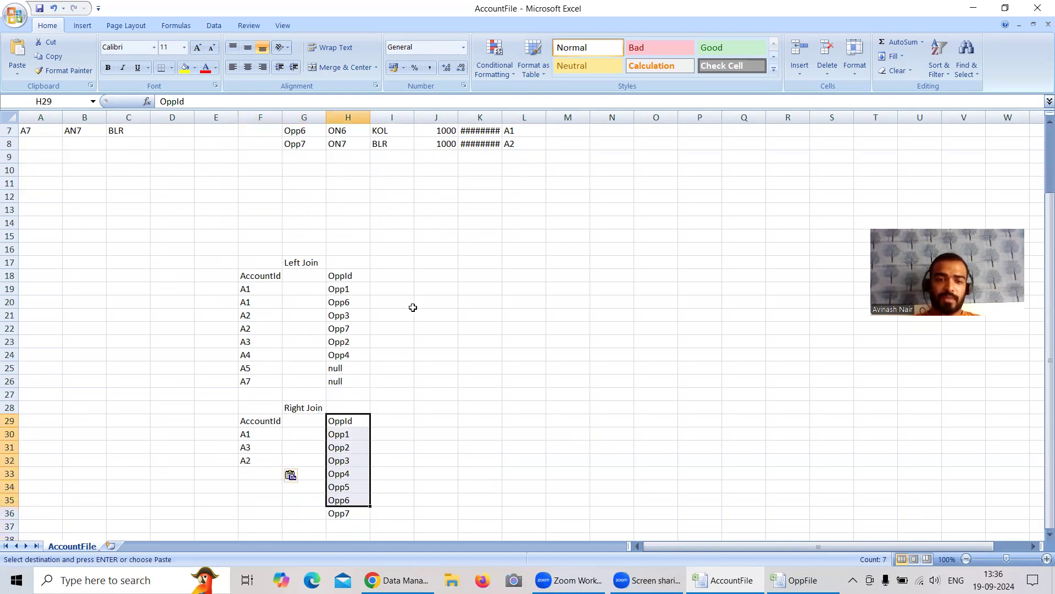
scroll(413, 307, "up", 2)
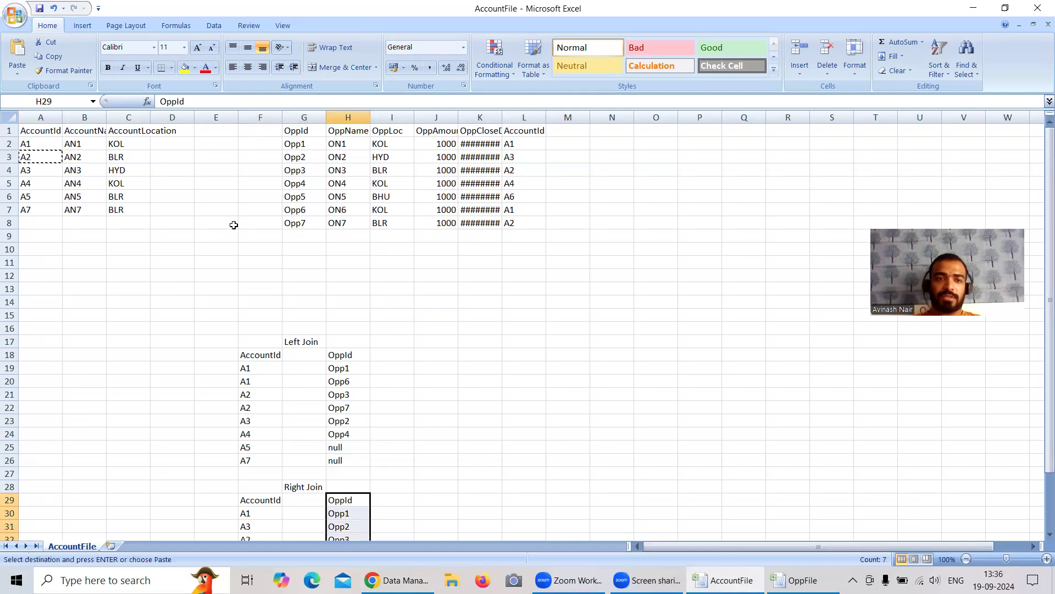
scroll(372, 406, "down", 1)
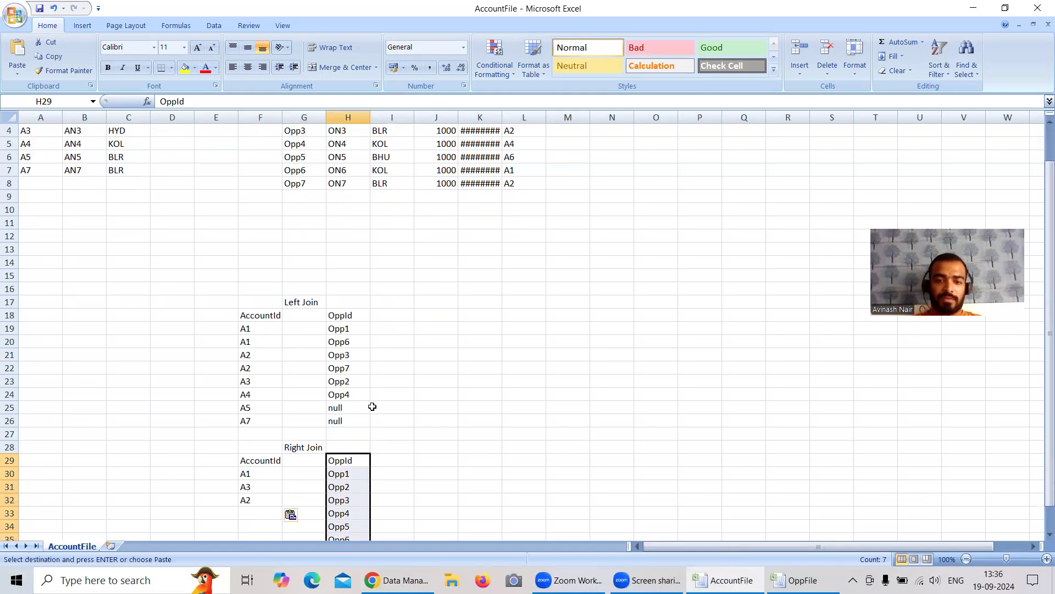
Step: Copy Opp4's matching AccountId, A4, from the account table into cell F33 of the Right Join list
left_click(336, 499)
left_click(360, 513)
scroll(385, 385, "up", 1)
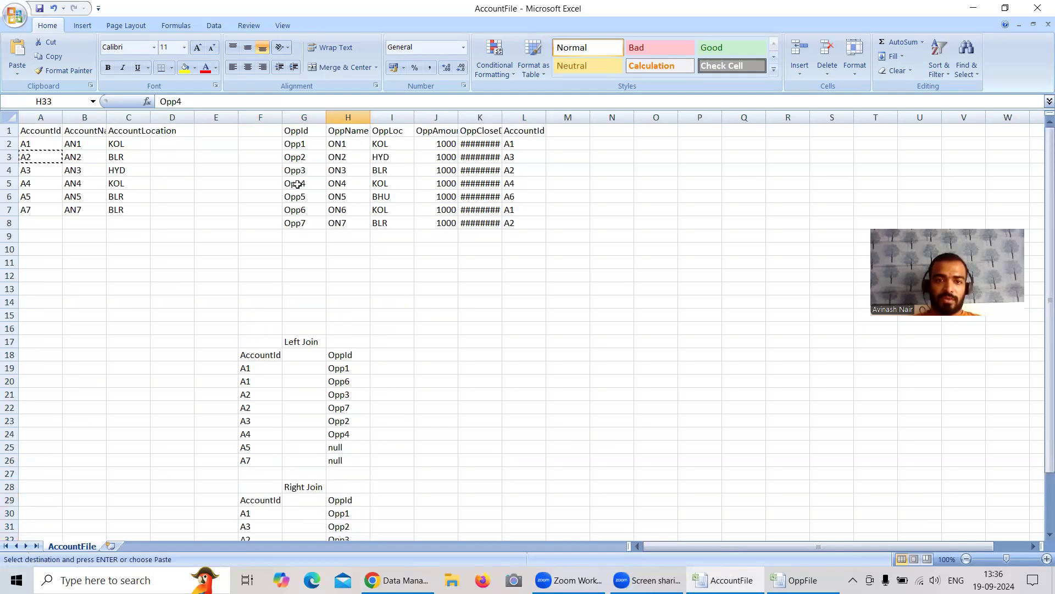
left_click(297, 184)
left_click(513, 183)
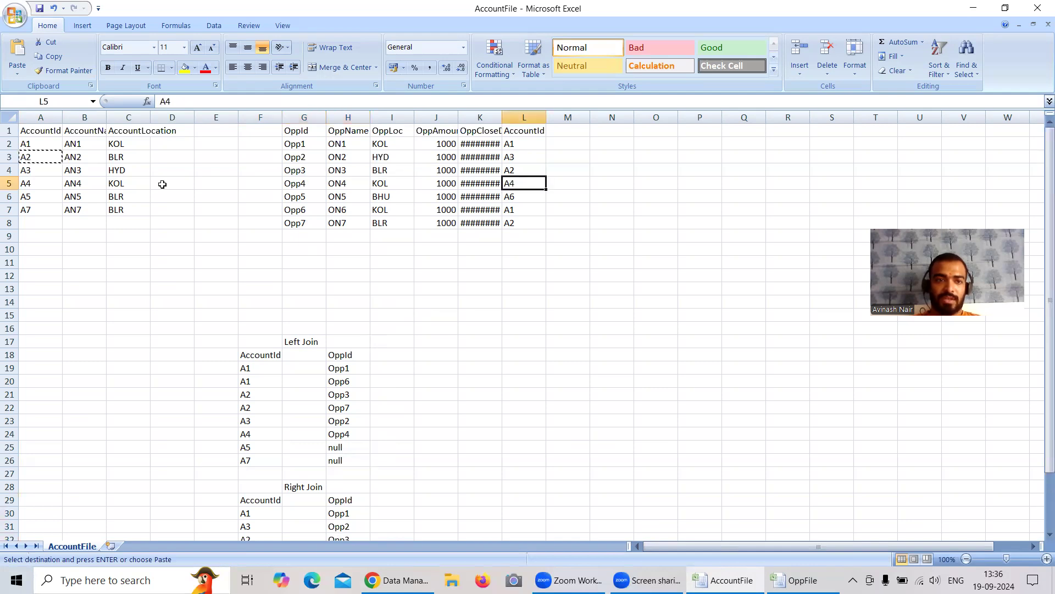
left_click(31, 185)
scroll(281, 303, "down", 3)
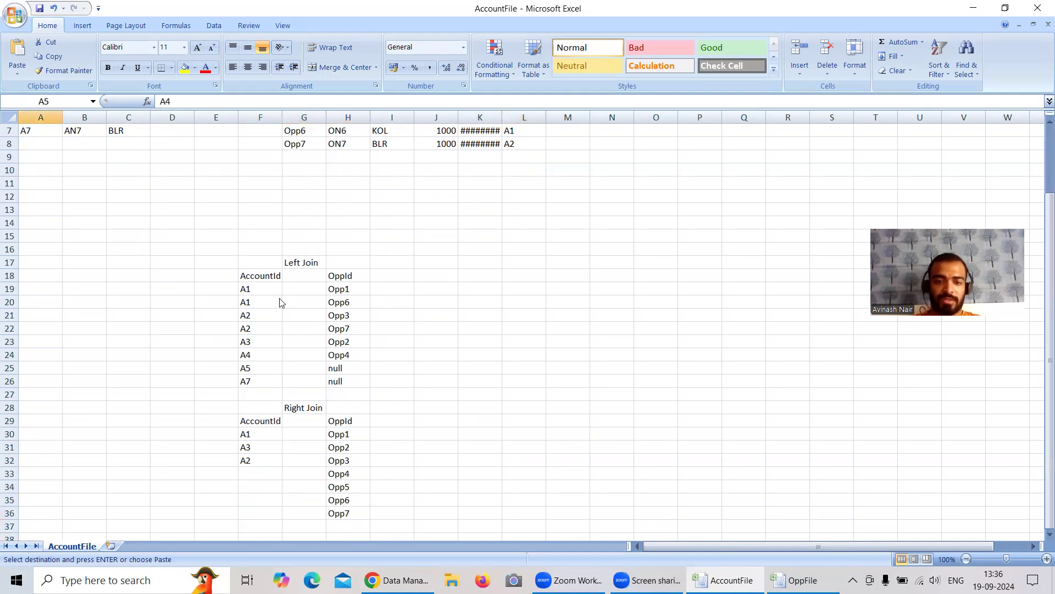
left_click(252, 437)
key("ctrl+v")
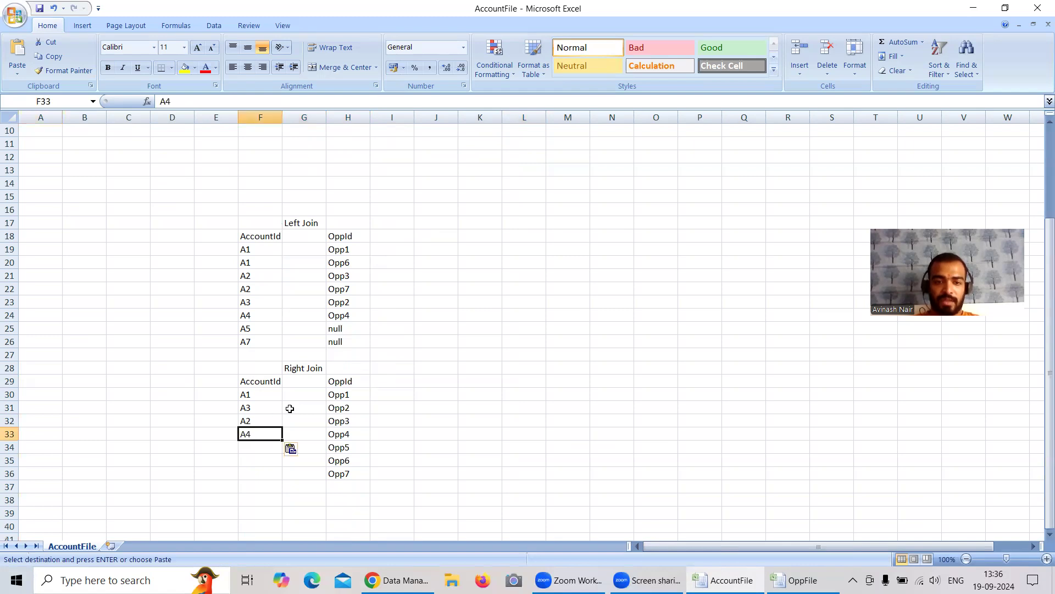
Step: Check Opp5's AccountId, A6, against the account table and enter null in cell F34 of the Right Join list
left_click(347, 446)
scroll(394, 385, "up", 3)
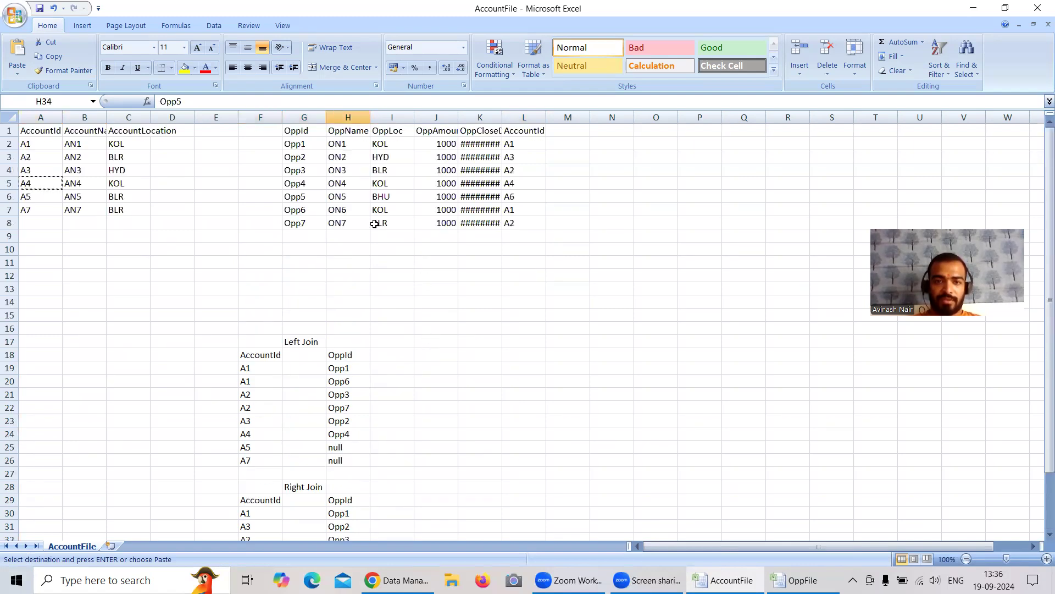
left_click(294, 199)
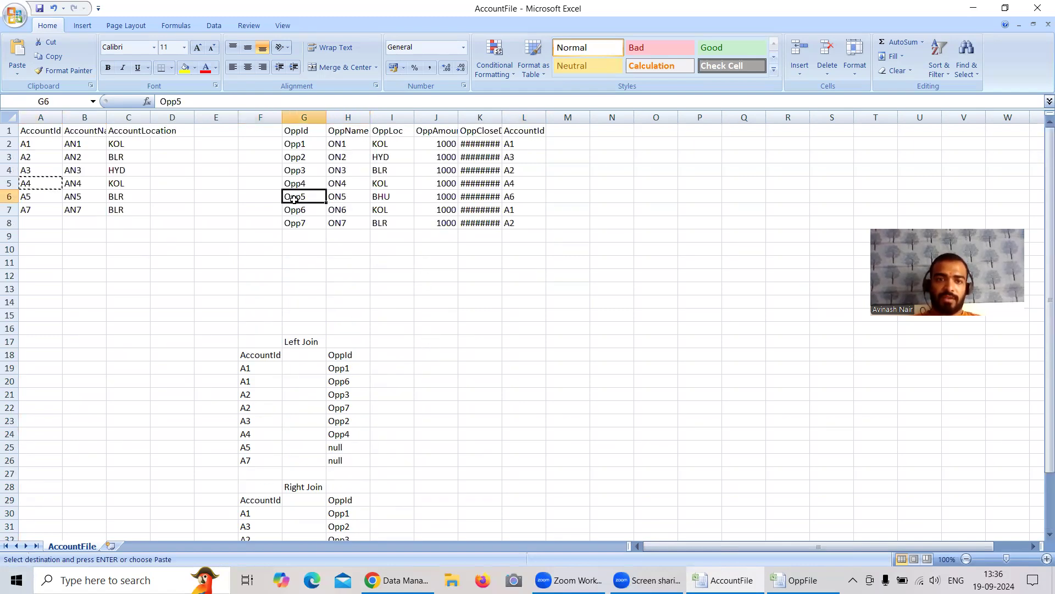
left_click(521, 198)
key("ctrl+c")
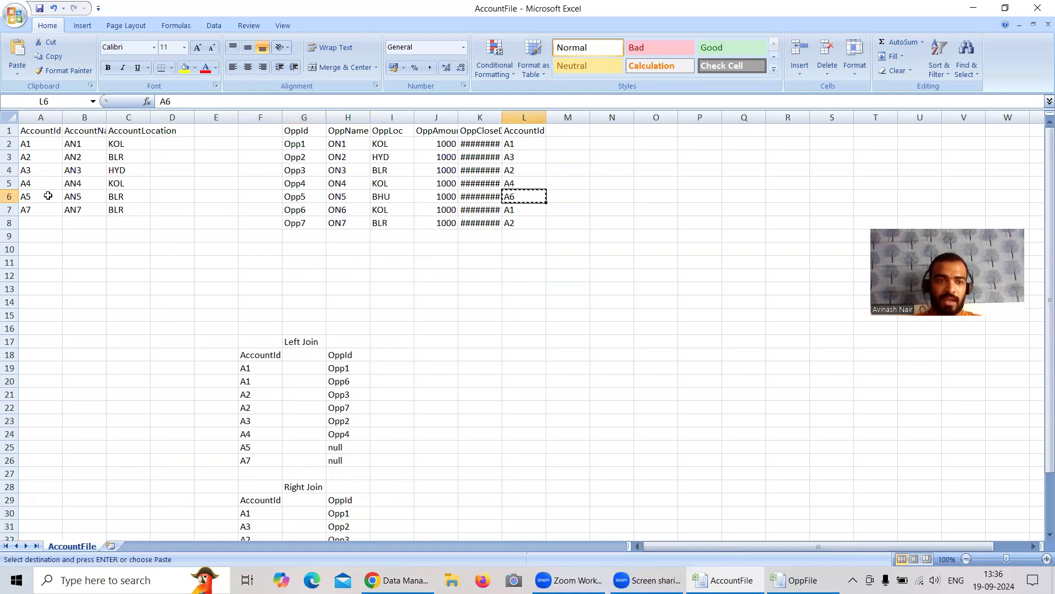
scroll(248, 304, "down", 2)
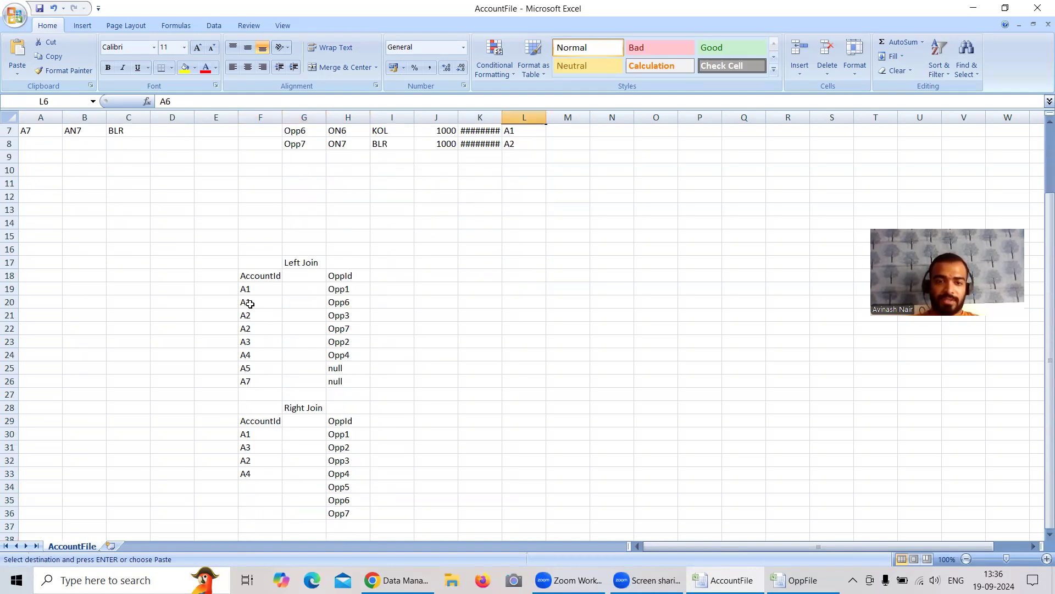
left_click(252, 486)
type("n")
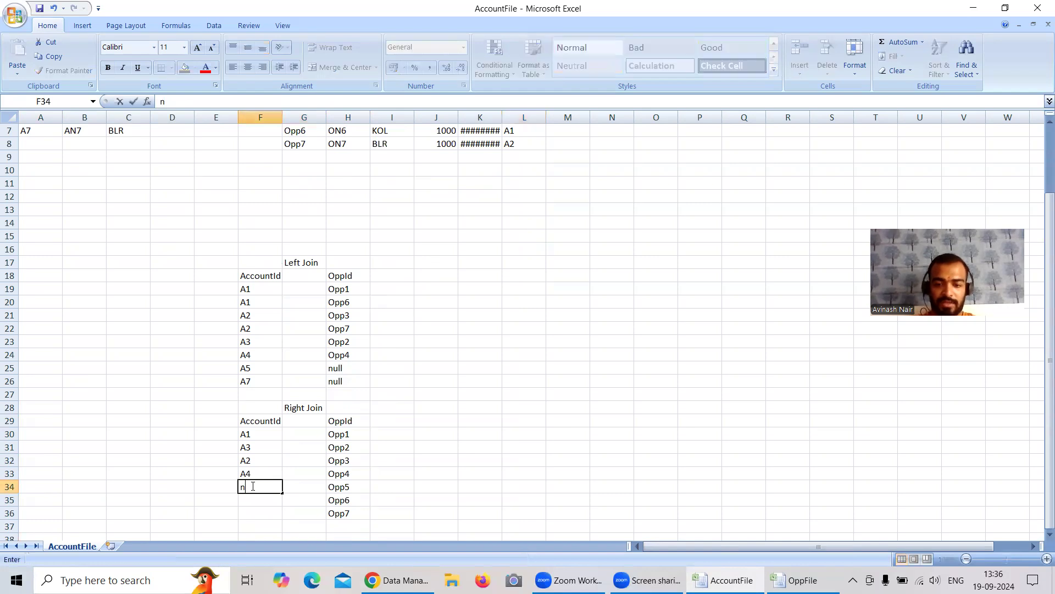
left_click(353, 497)
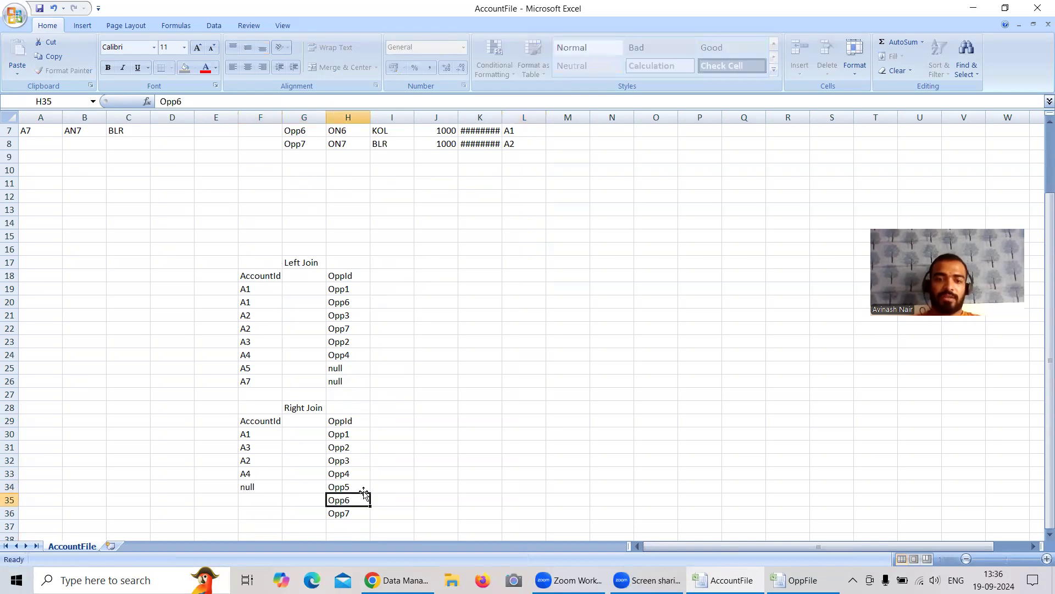
Step: Copy Opp6's matching AccountId, A1, from the account table into cell F35 of the Right Join list
scroll(440, 440, "up", 2)
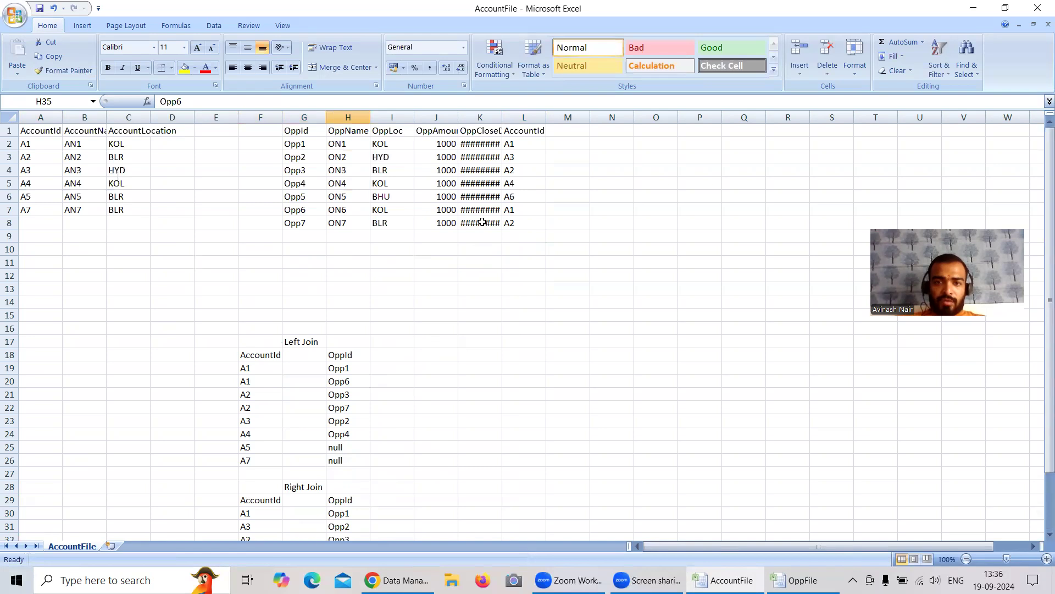
left_click(519, 209)
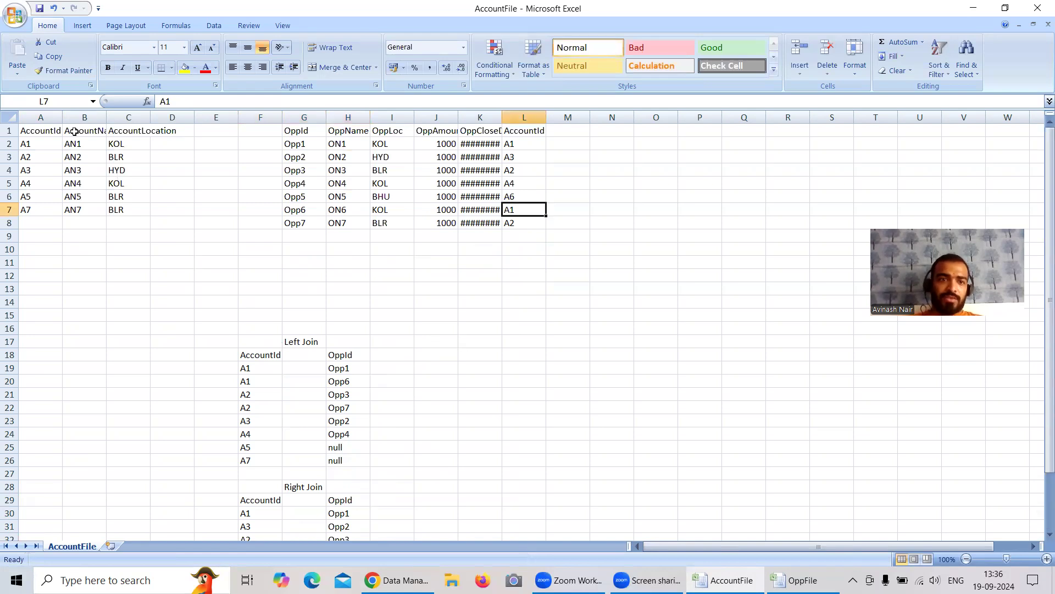
left_click(30, 145)
key("ctrl+c")
scroll(263, 315, "down", 2)
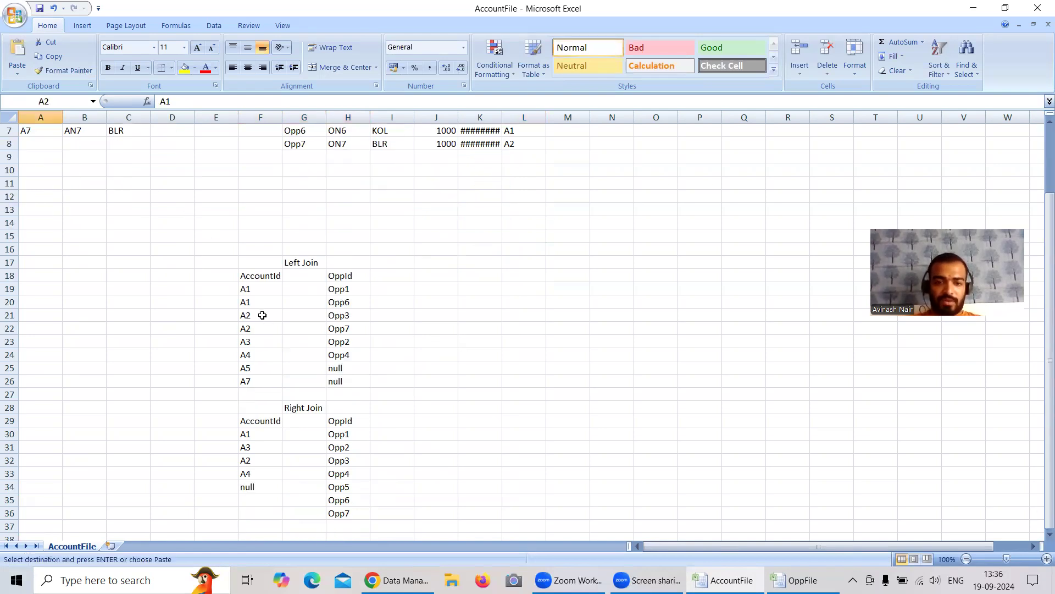
scroll(262, 315, "down", 1)
left_click(259, 462)
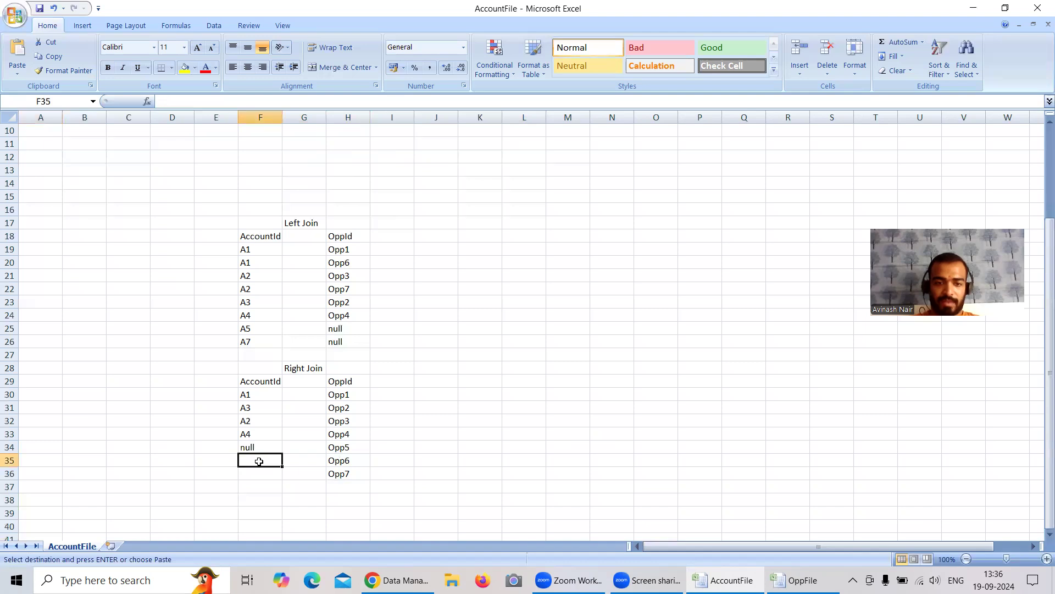
key("ctrl+v")
Step: Copy Opp7's AccountId, A2, from the opportunity table into cell F36 of the Right Join list
scroll(259, 461, "up", 3)
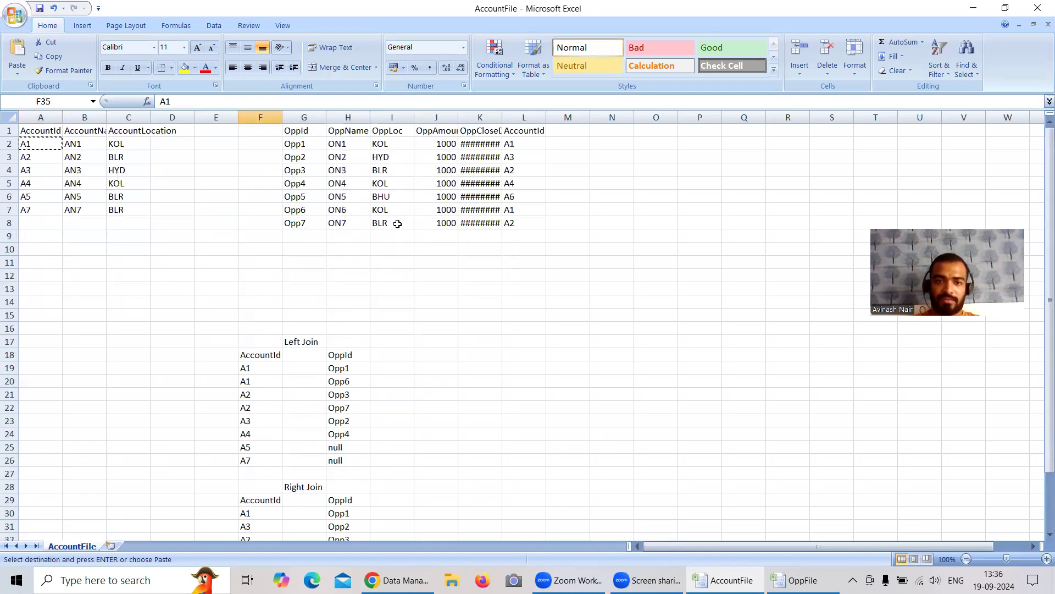
left_click(509, 224)
key("ctrl+c")
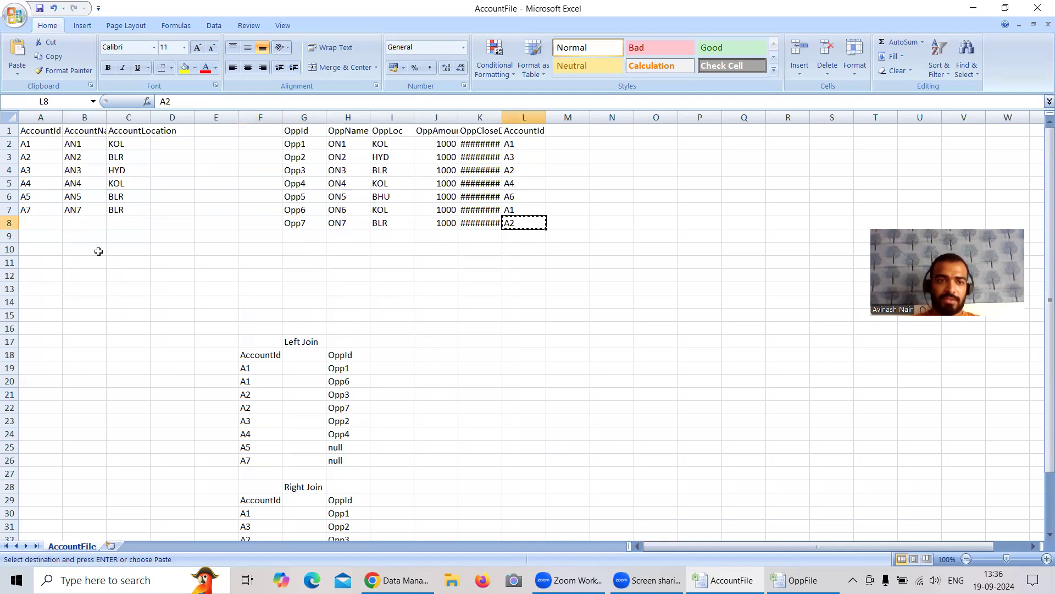
scroll(188, 283, "down", 4)
left_click(266, 434)
key("ctrl+v")
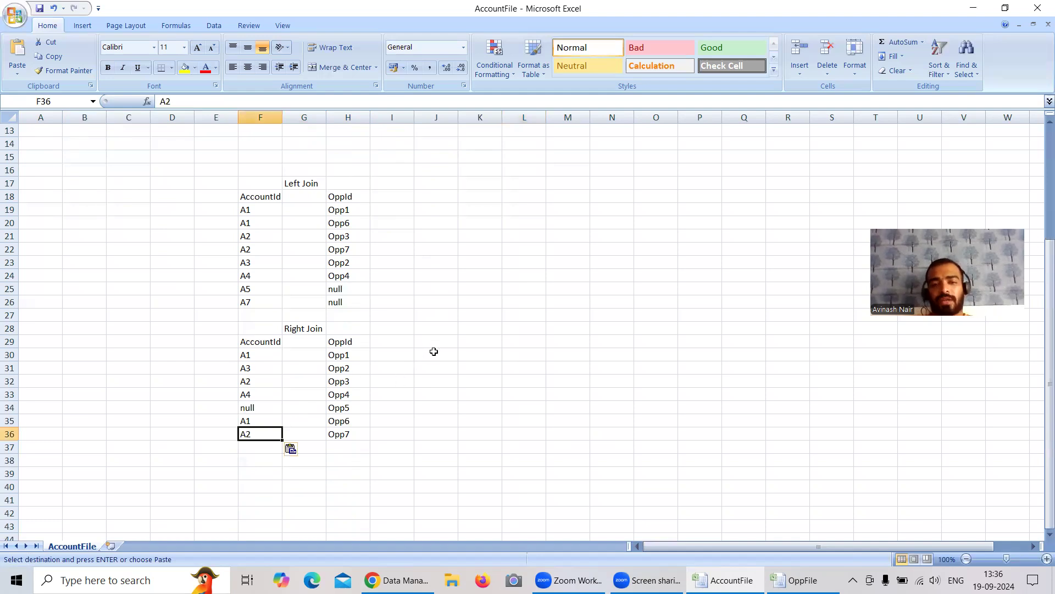
Step: Move the Left Join list's AccountId column from F18:F26 to E18:E26
scroll(433, 351, "up", 4)
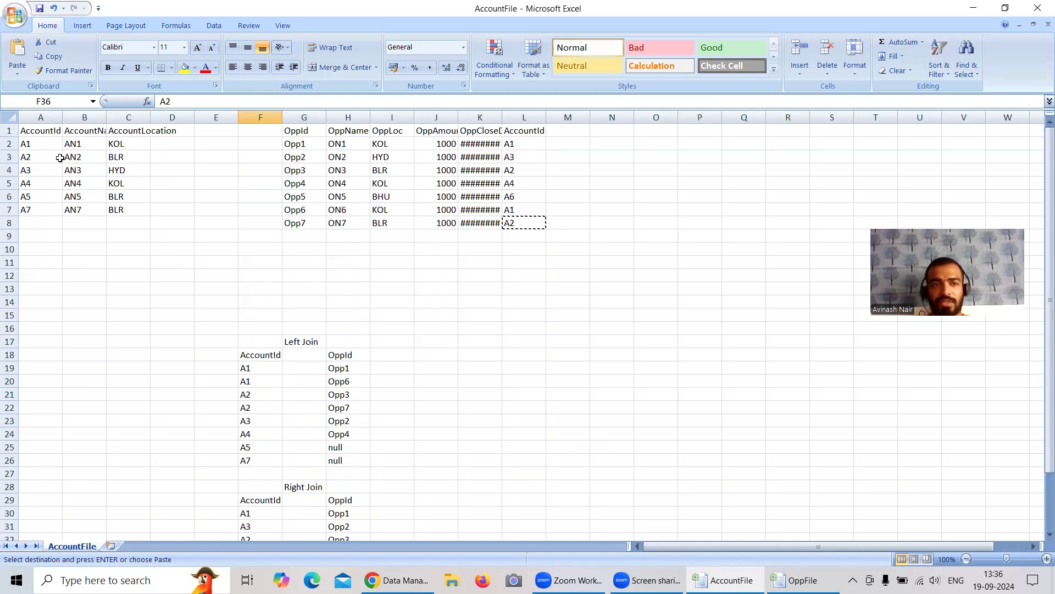
scroll(352, 362, "down", 2)
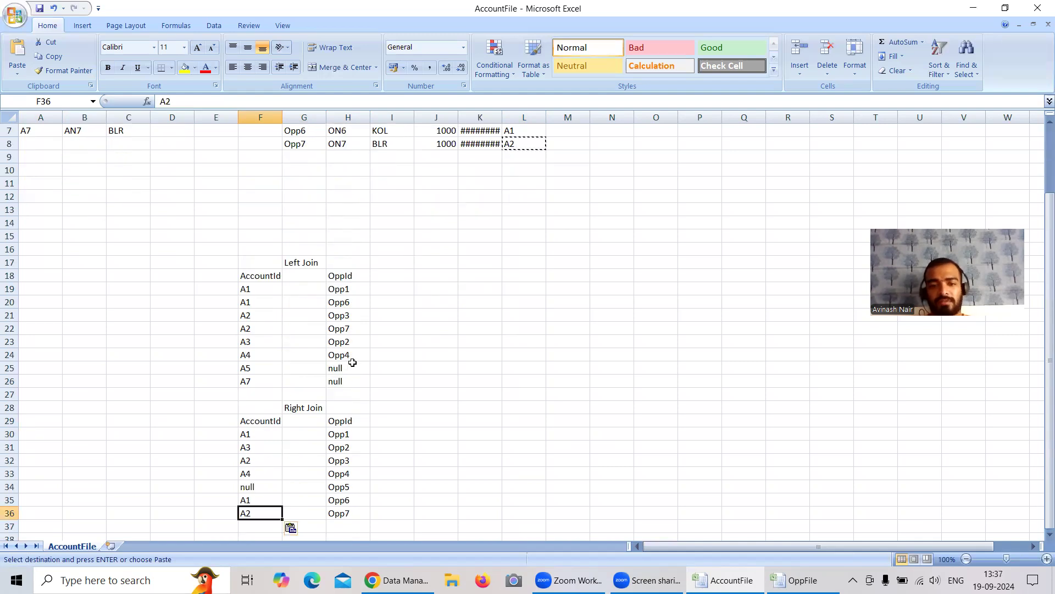
left_click_drag(253, 423, 269, 500)
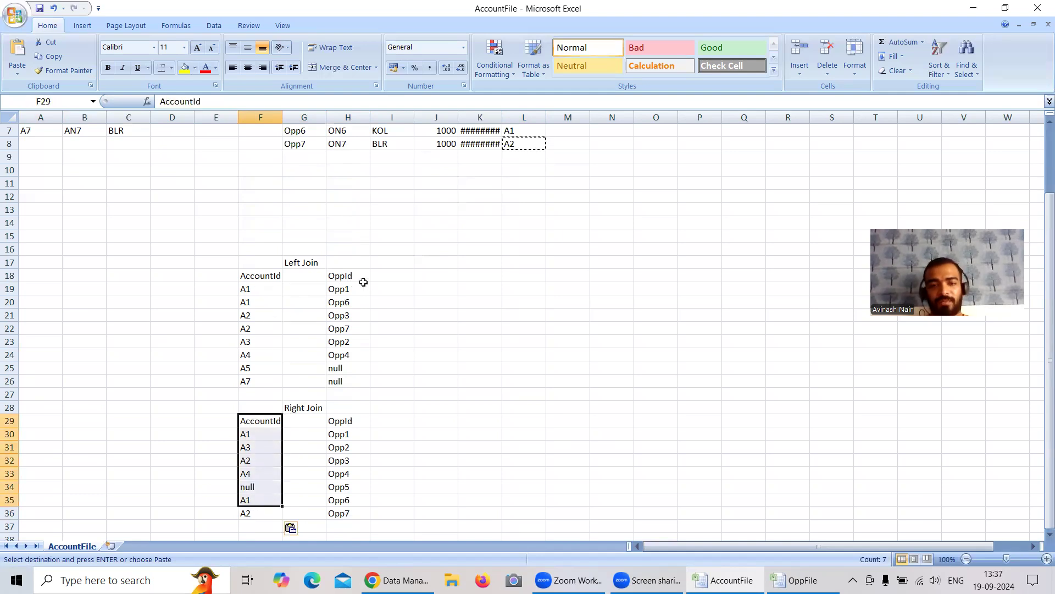
left_click_drag(276, 276, 271, 382)
key("ctrl+c")
left_click(216, 276)
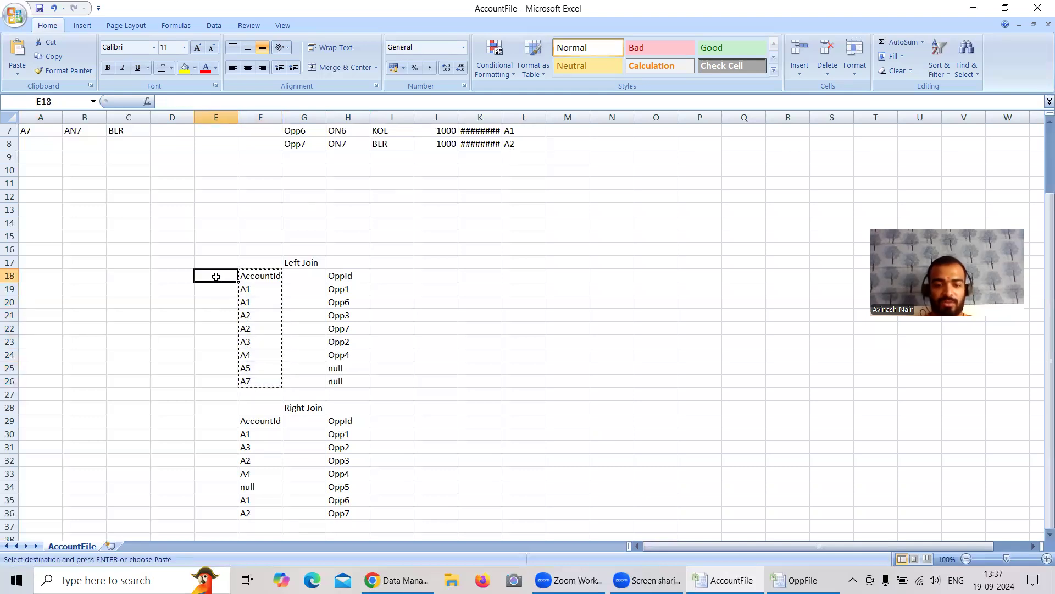
key("ctrl+v")
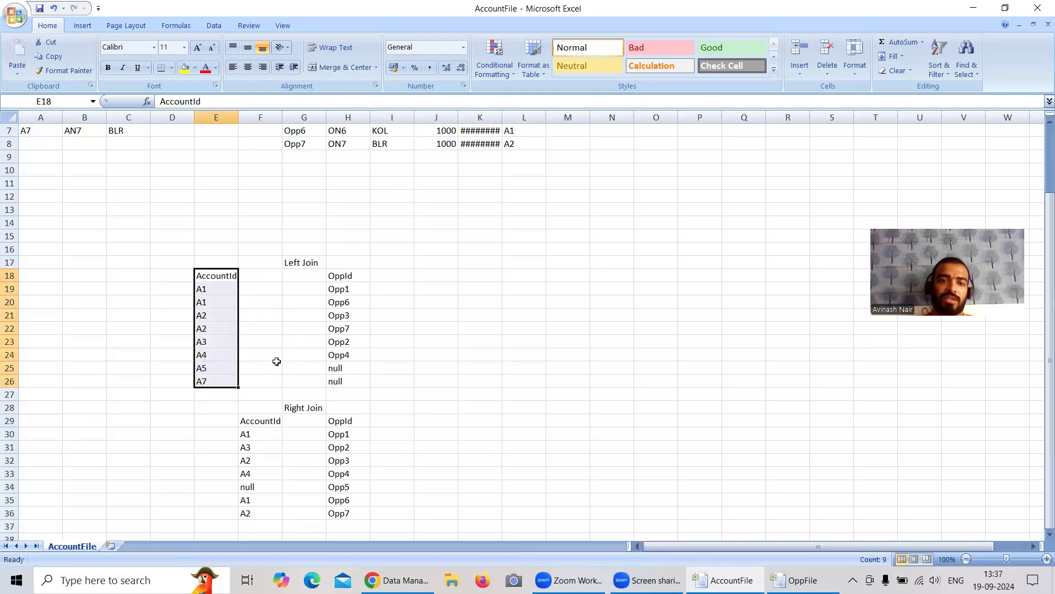
Step: Copy the AccountName heading from the account table into cell F18 of the Left Join list
scroll(276, 361, "up", 2)
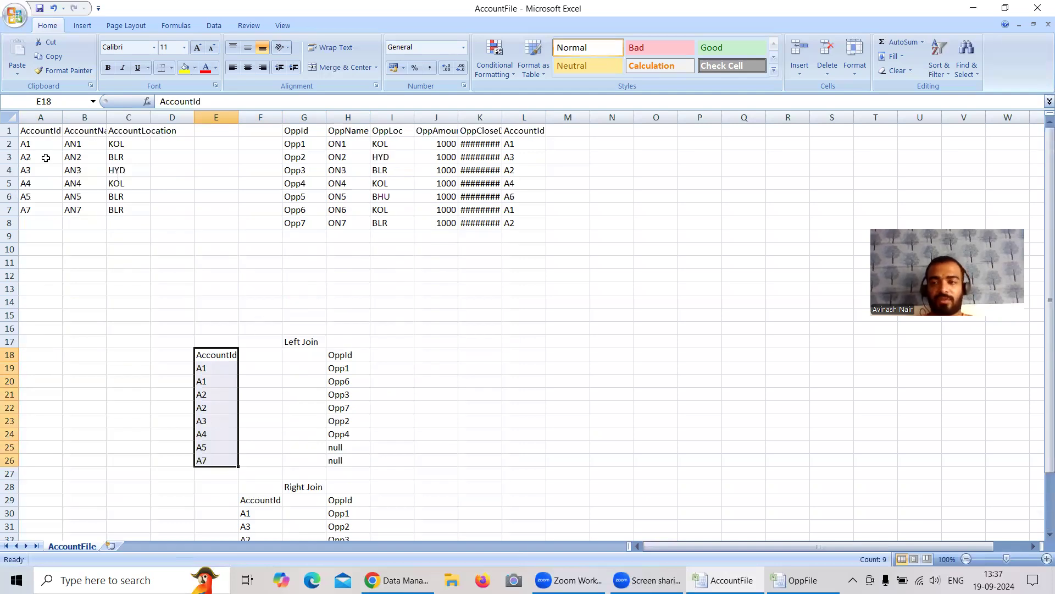
left_click(210, 368)
left_click(244, 354)
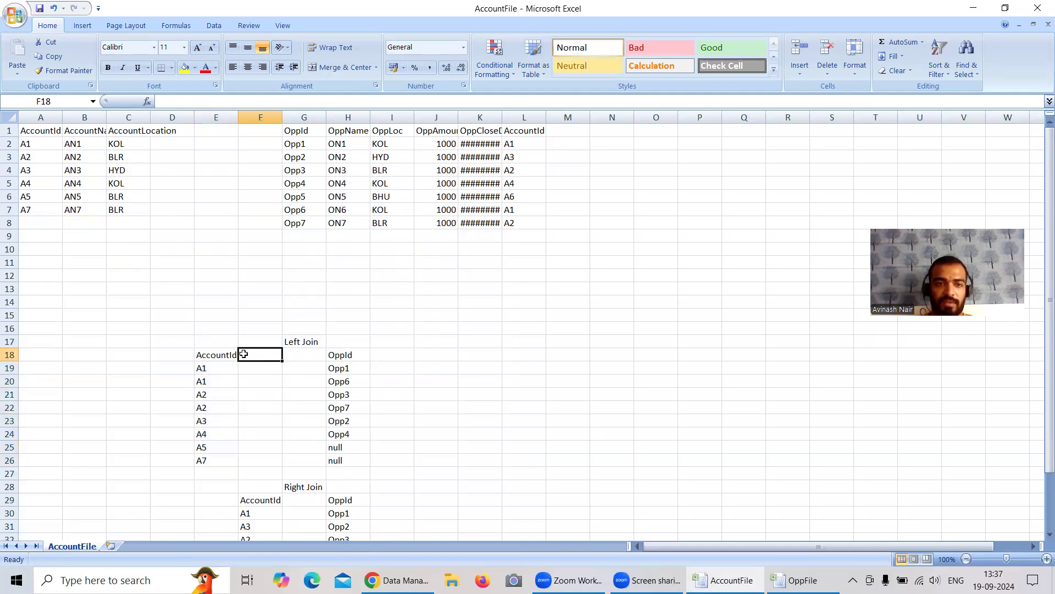
left_click(86, 129)
key("ctrl+c")
left_click(256, 355)
key("ctrl+v")
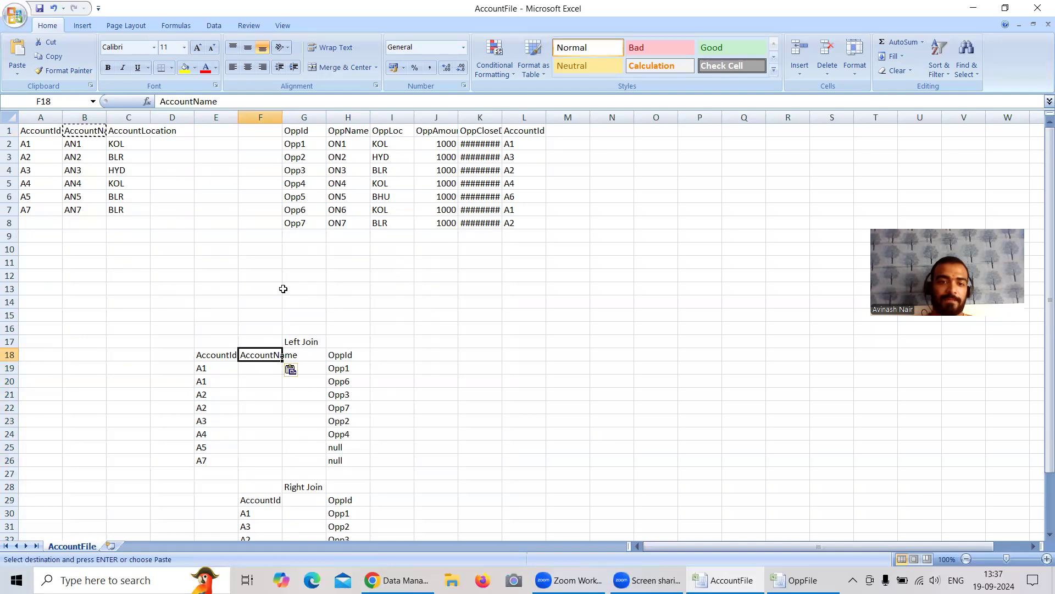
Step: Widen column F to fit the AccountName heading and make the Left Join title in G17 bold
left_click_drag(283, 120, 304, 123)
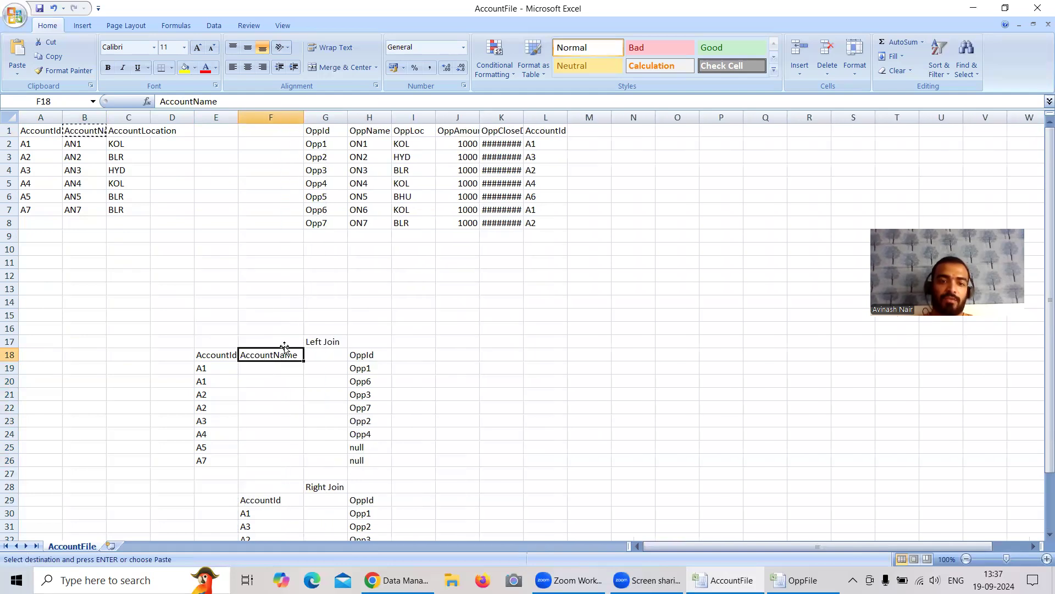
left_click(327, 340)
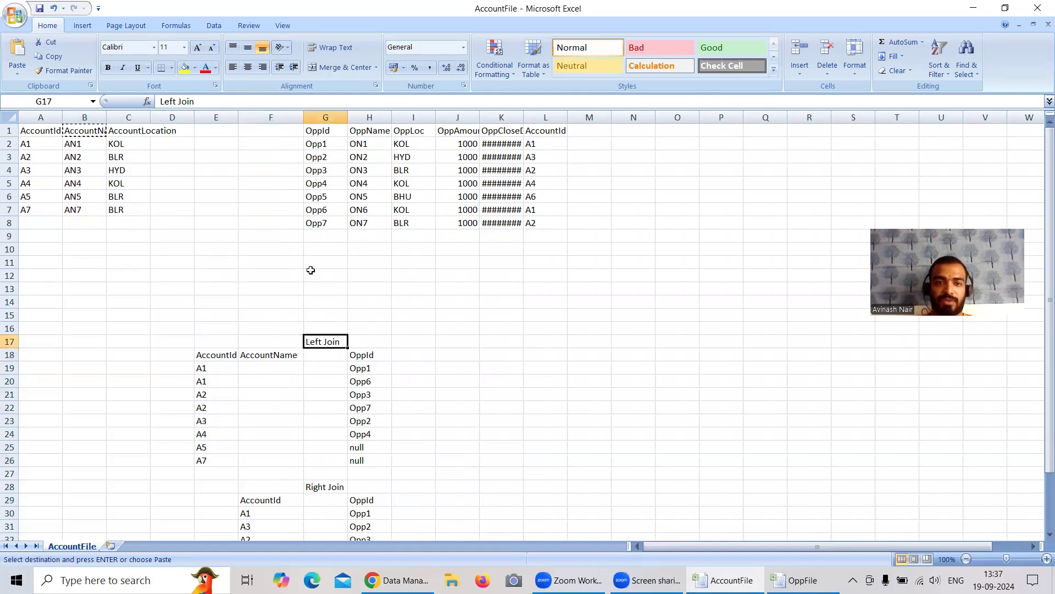
left_click(108, 67)
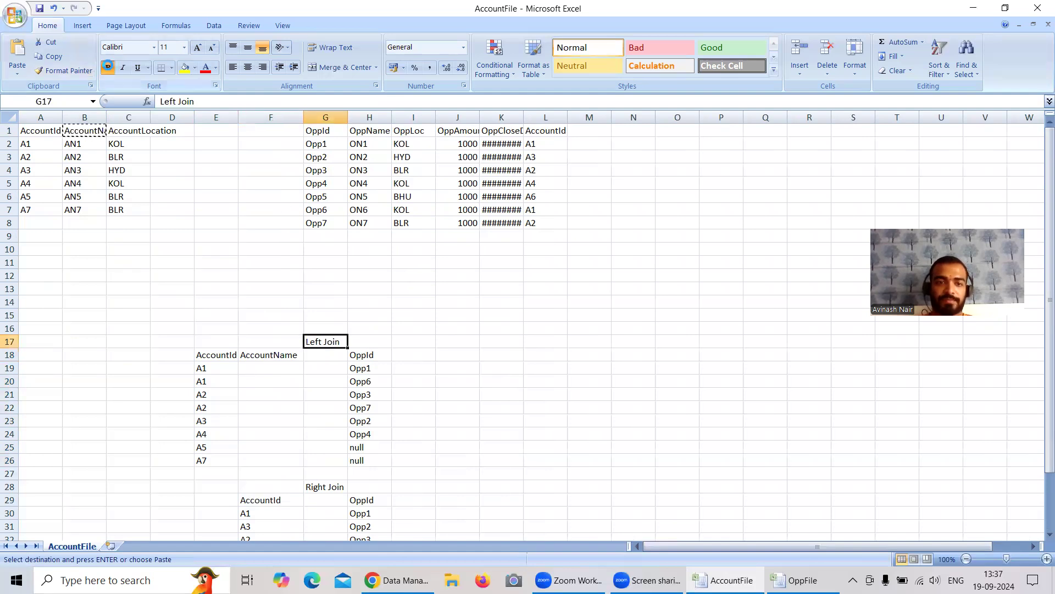
Step: Copy A1's account name, AN1, from the account table into cell F19 of the Left Join list
left_click(221, 357)
left_click(218, 372)
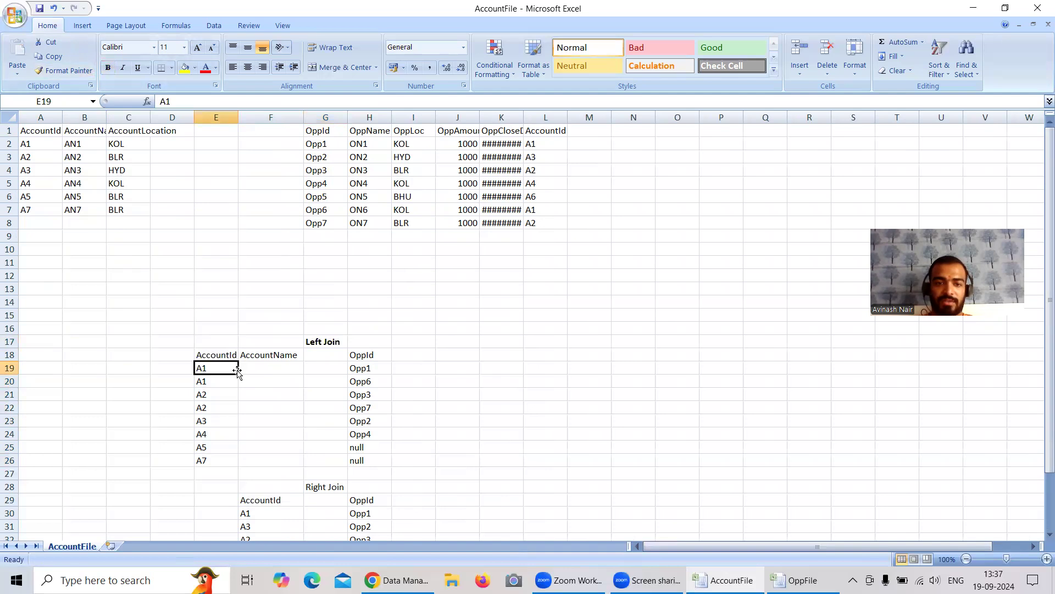
left_click(74, 143)
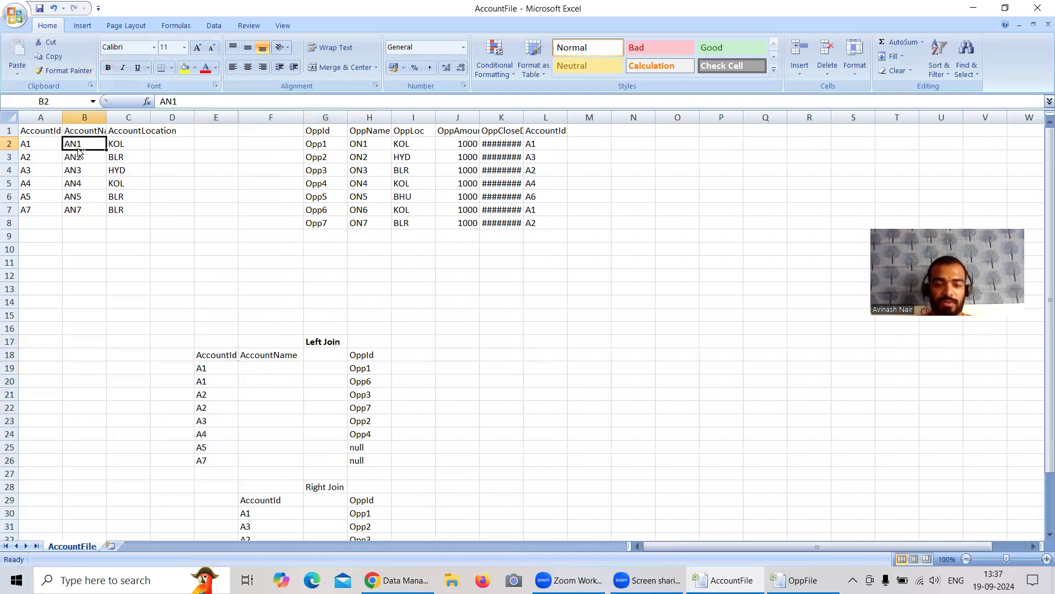
key("ctrl+c")
left_click(255, 366)
key("ctrl+v")
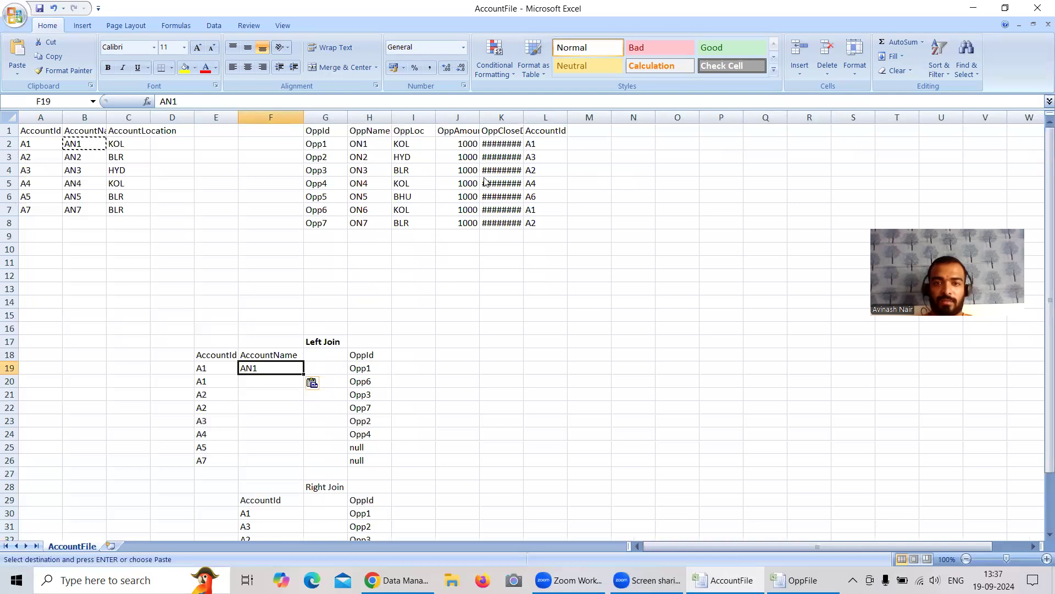
Step: Trace A1's opportunities, Opp1 and Opp6, in the opportunity table and add an OppName heading in cell I18 of the Left Join list
left_click(534, 143)
left_click(320, 144)
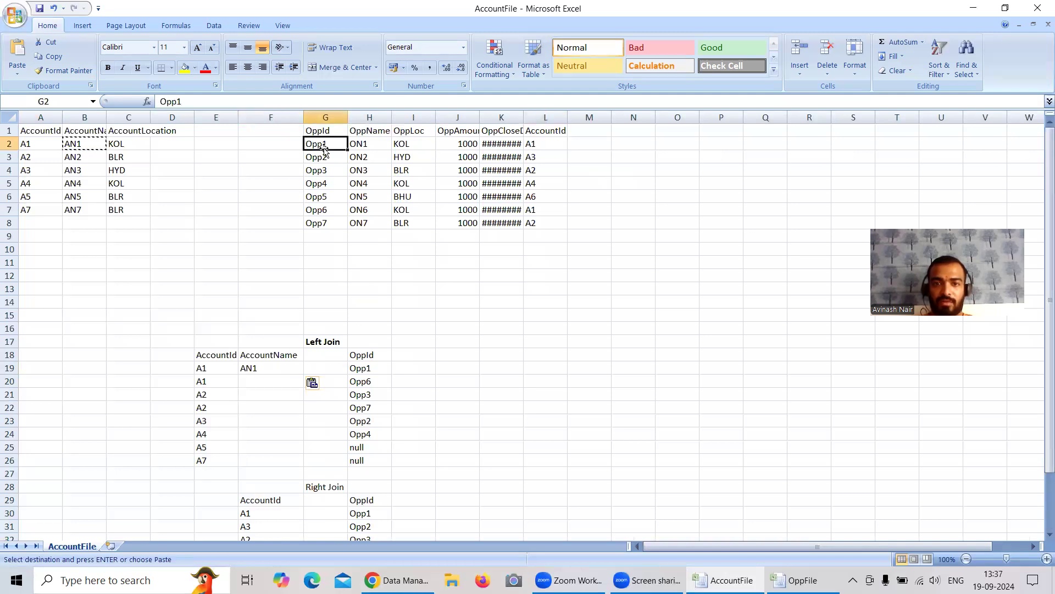
left_click(542, 212)
left_click(337, 214)
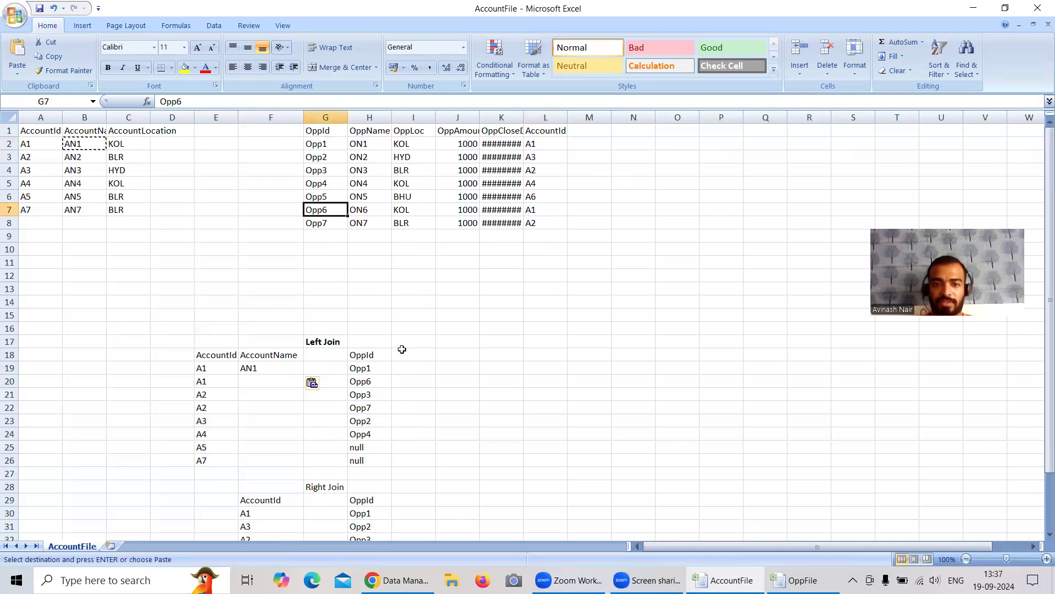
left_click(366, 367)
left_click(366, 383)
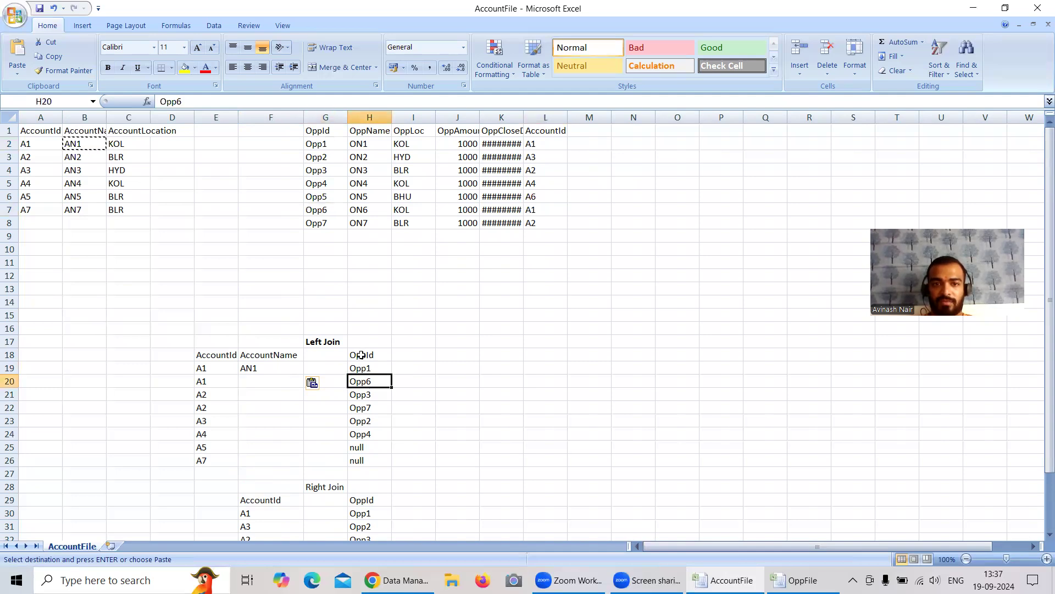
left_click(408, 356)
type("OppName")
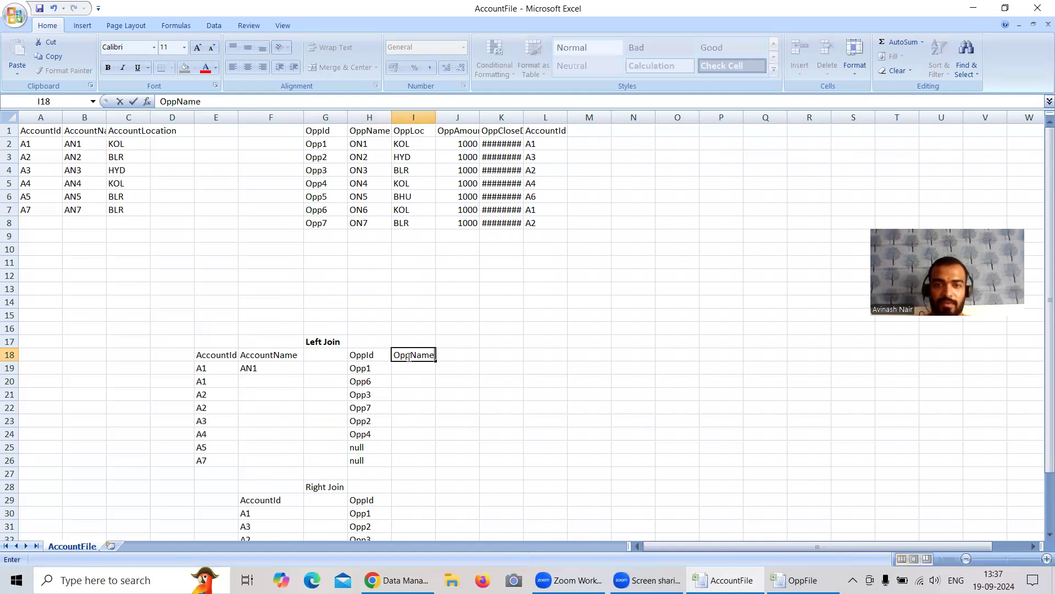
Step: Copy the opportunity names ON1 and ON6 from the opportunity table into cells I19 and I20 beside Opp1 and Opp6
left_click(368, 143)
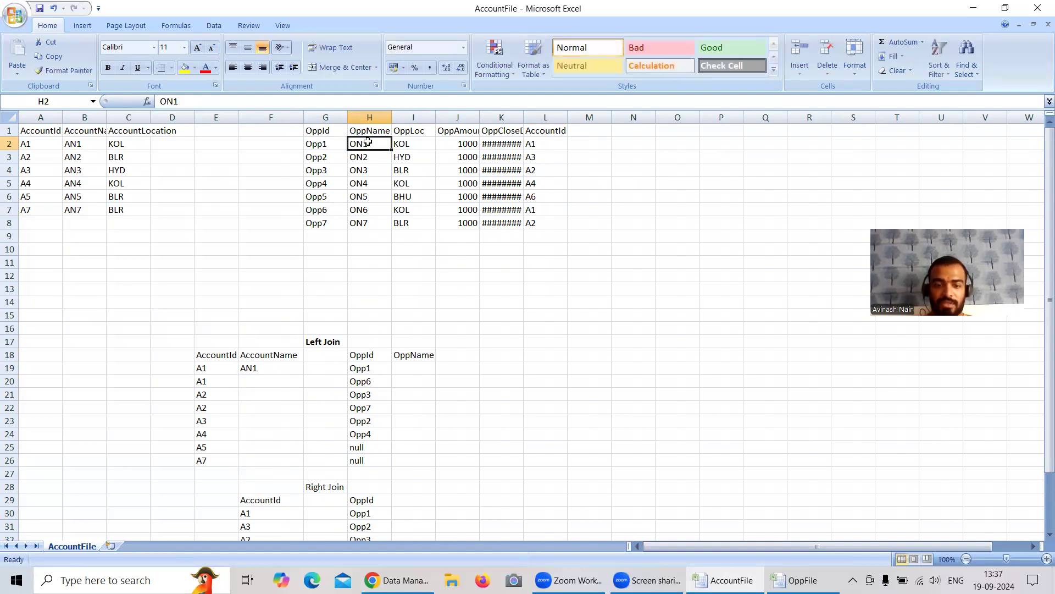
key("ctrl+c")
left_click(419, 372)
key("ctrl+v")
left_click(361, 211)
key("ctrl+c")
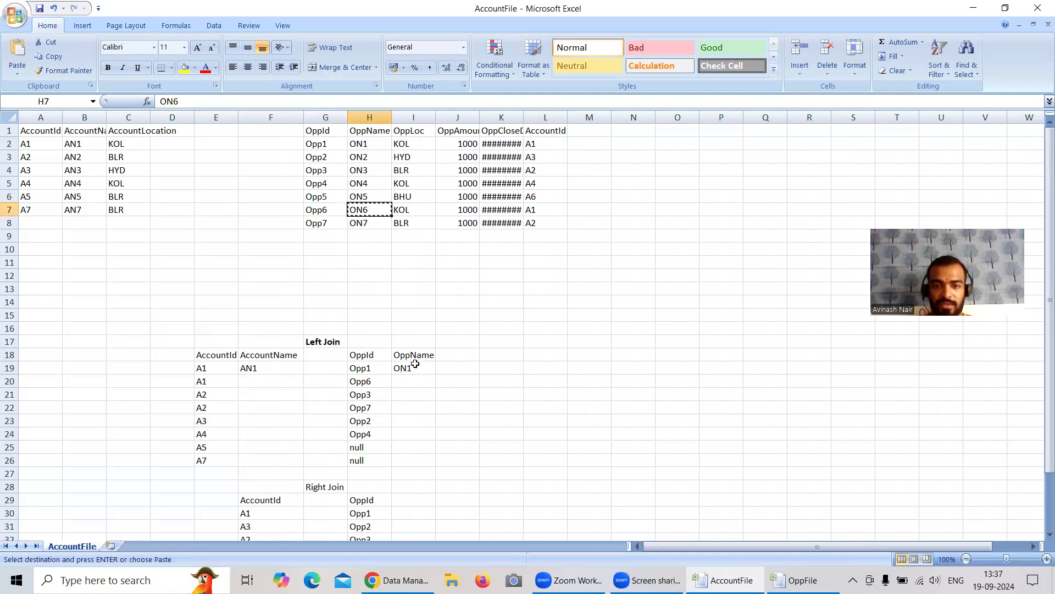
left_click(413, 381)
key("ctrl+v")
Step: Copy AN1 from F19 into F20 and AN2 from the account table into F21 of the Left Join list
left_click(250, 368)
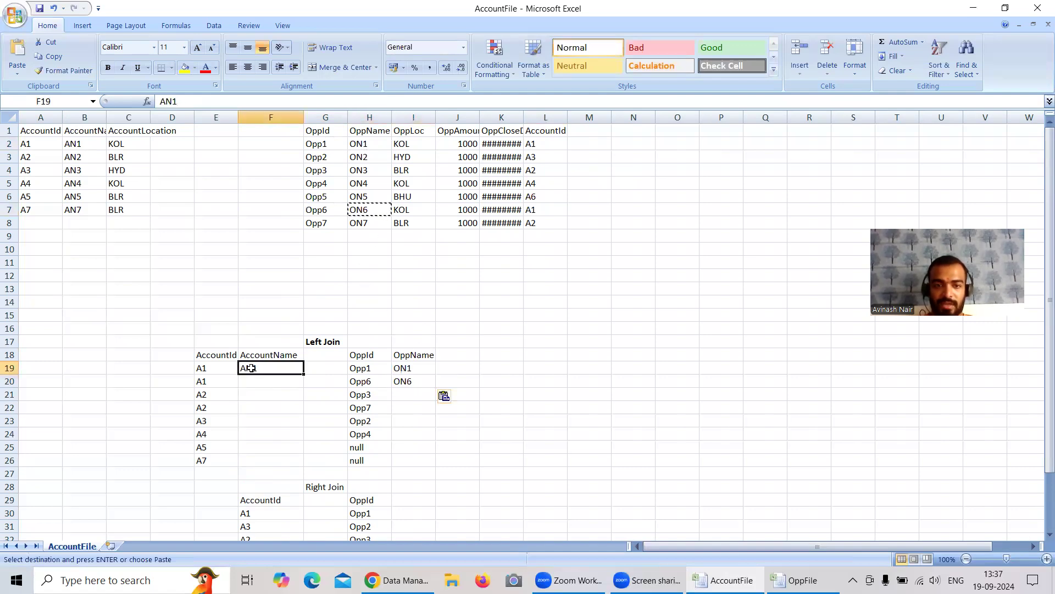
key("ctrl+c")
left_click(258, 380)
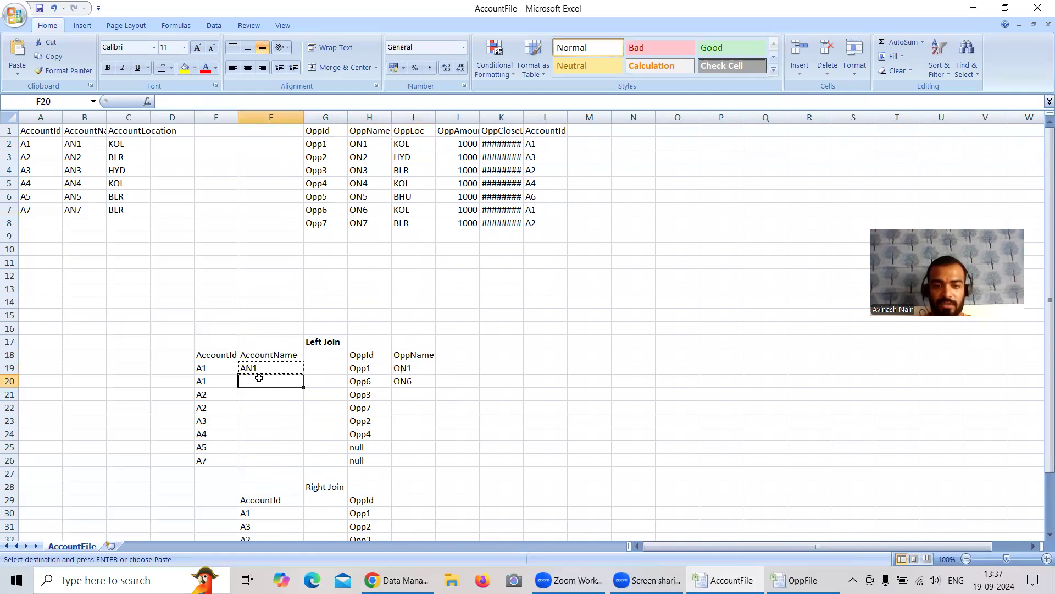
key("ctrl+v")
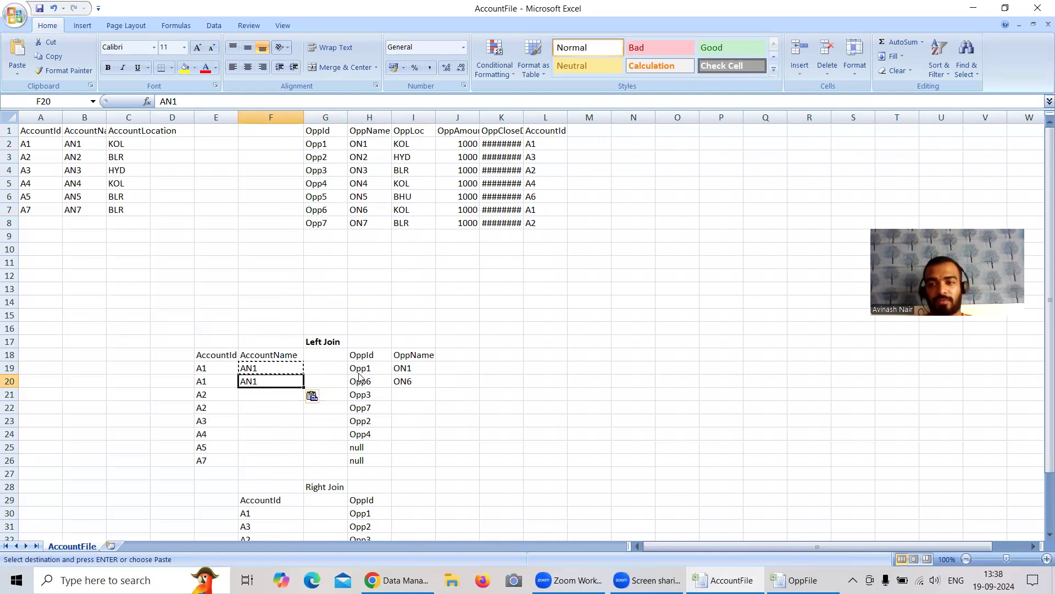
left_click(76, 159)
key("ctrl+c")
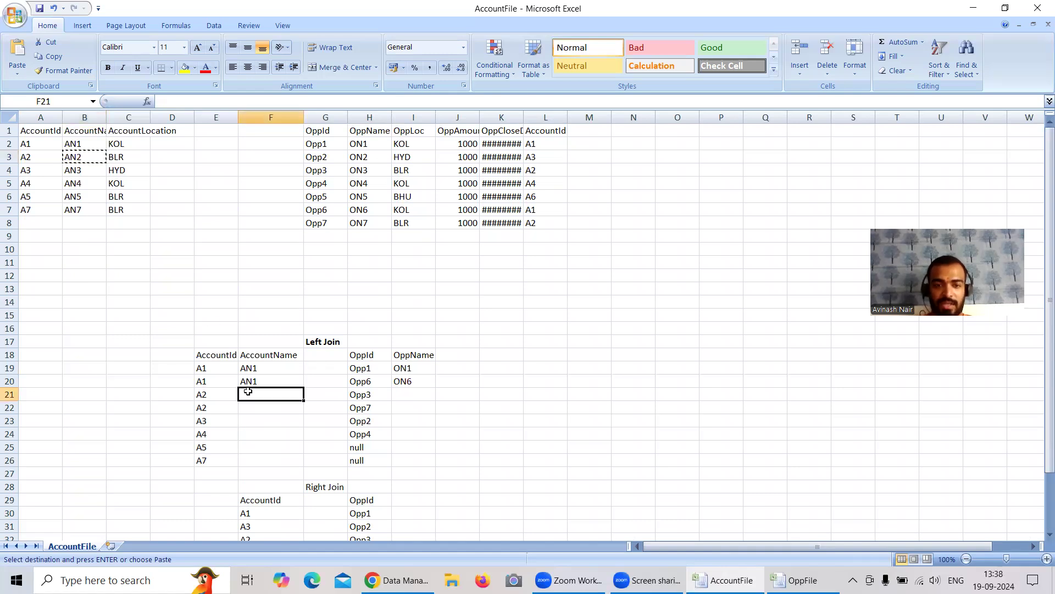
key("ctrl+v")
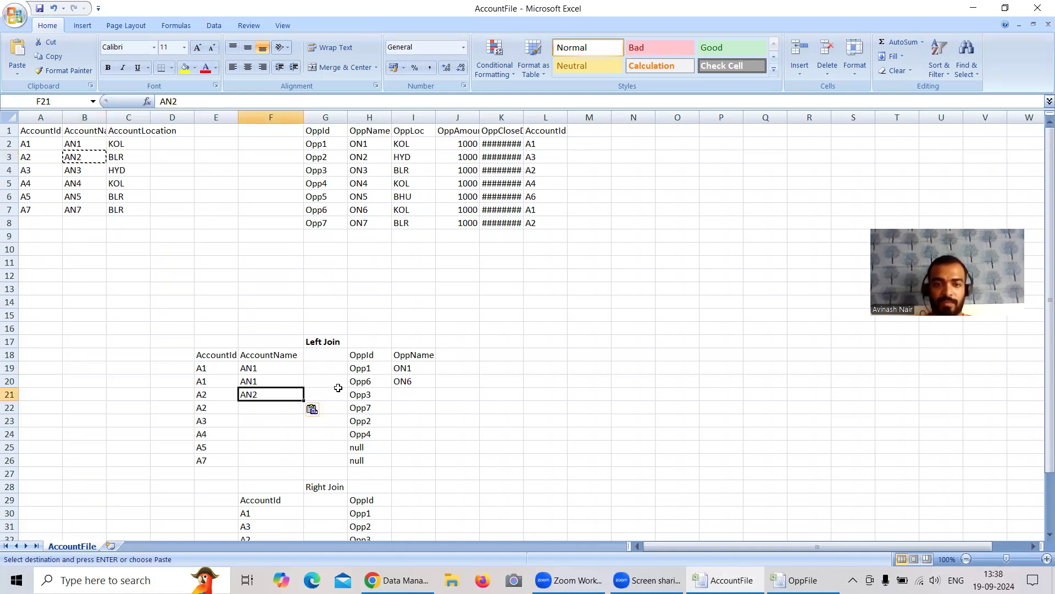
Step: Copy A2's opportunity names, ON3 and ON7, from the opportunity table into cells I21 and I22 beside Opp3 and Opp7
left_click(530, 168)
left_click(326, 170)
left_click(354, 171)
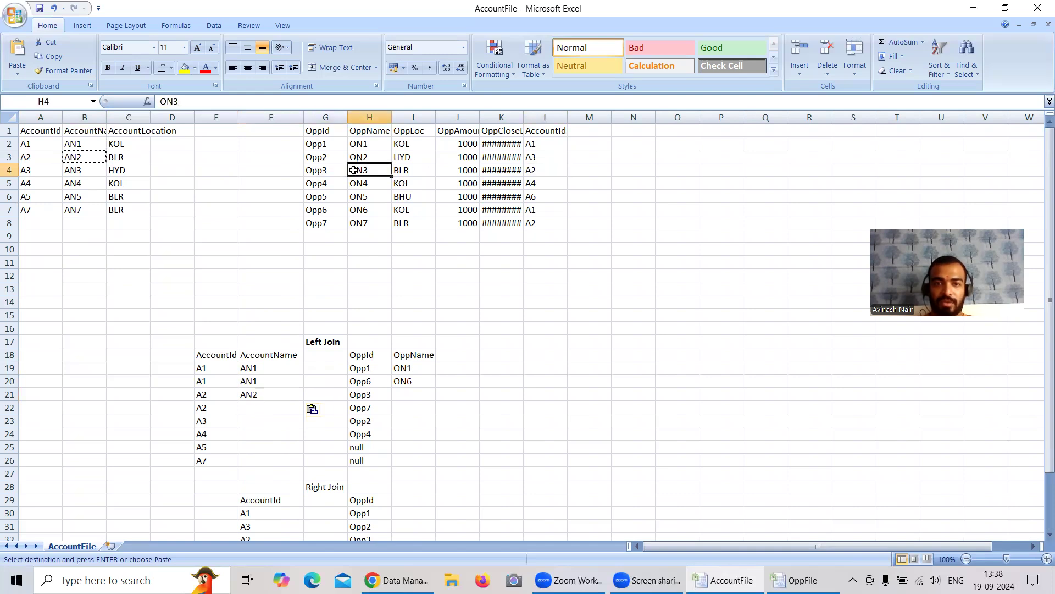
key("ctrl+c")
left_click(404, 394)
key("ctrl+v")
left_click(364, 223)
key("ctrl+c")
left_click(409, 407)
key("ctrl+v")
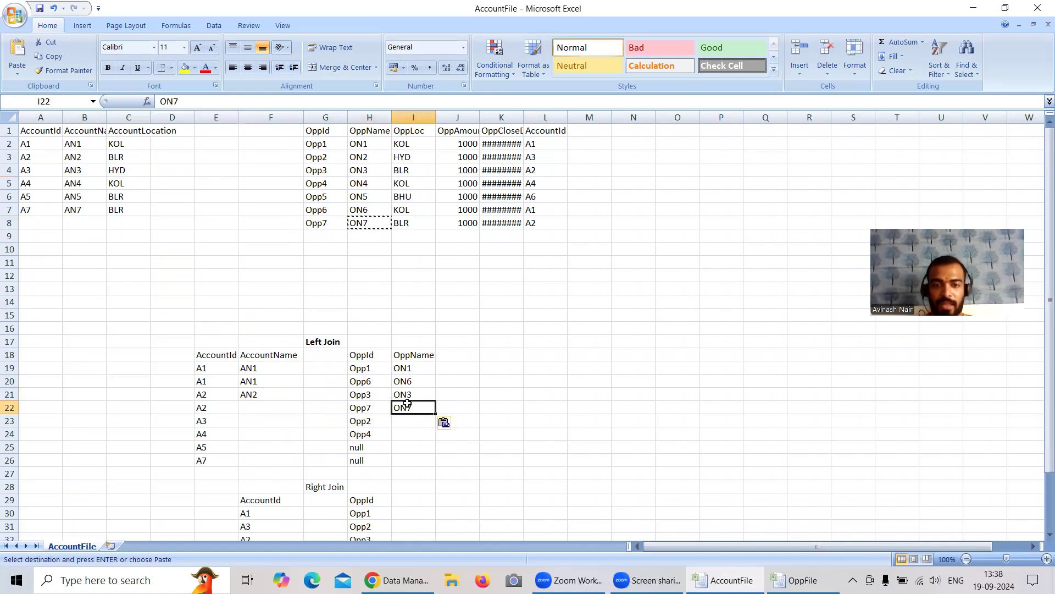
Step: Copy the account name AN2 from F21 into F22 for the second A2 row of the Left Join list
left_click(257, 394)
key("ctrl+c")
left_click(269, 407)
key("ctrl+v")
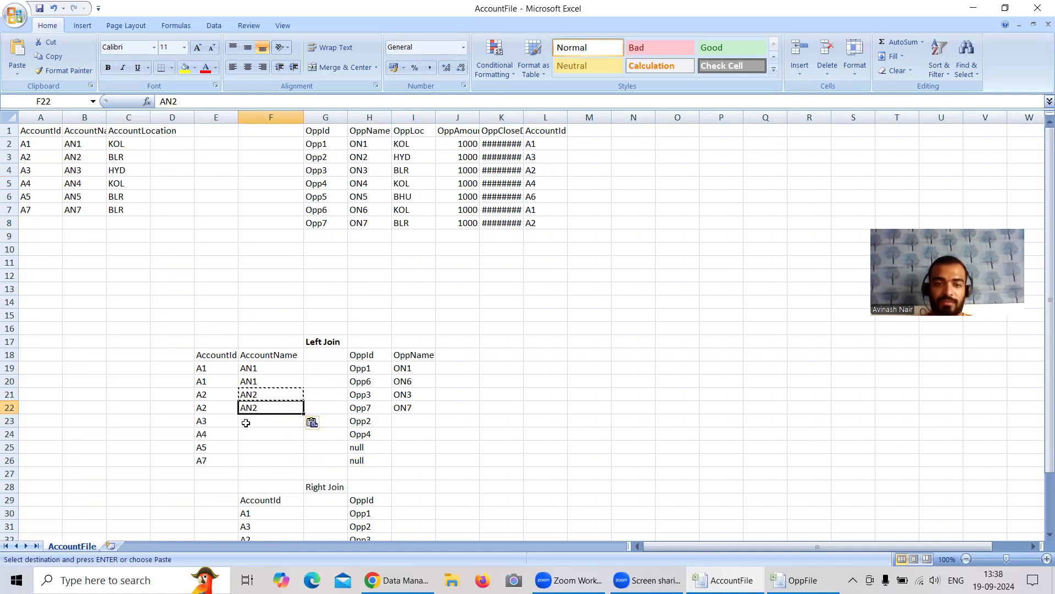
Step: Complete the A3 row of the Left Join list by copying AN3 into F23 and ON2 into I23 from the source tables
left_click(82, 172)
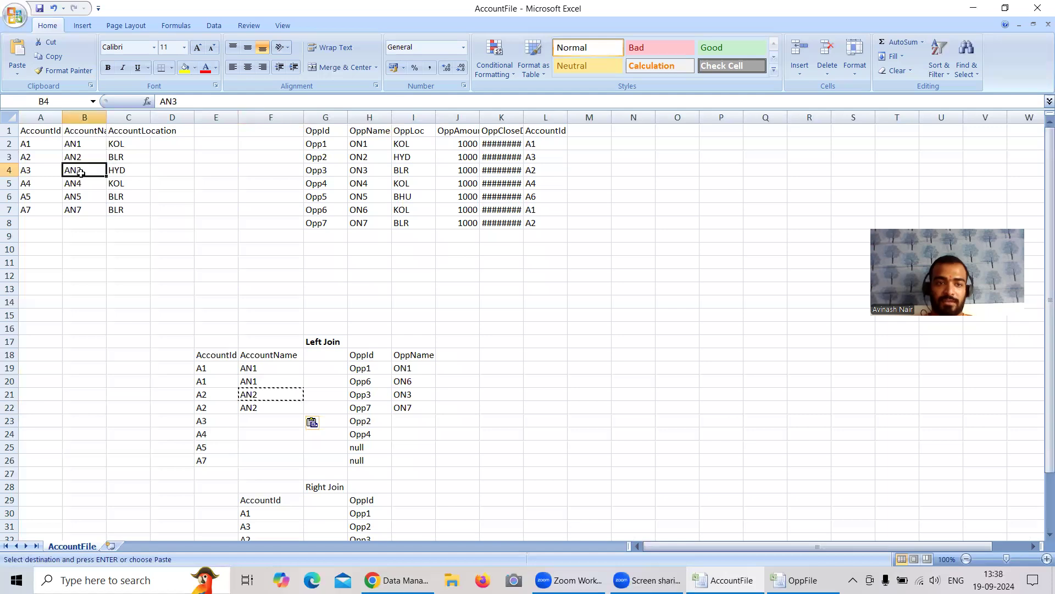
key("ctrl+c")
left_click(264, 420)
key("ctrl+v")
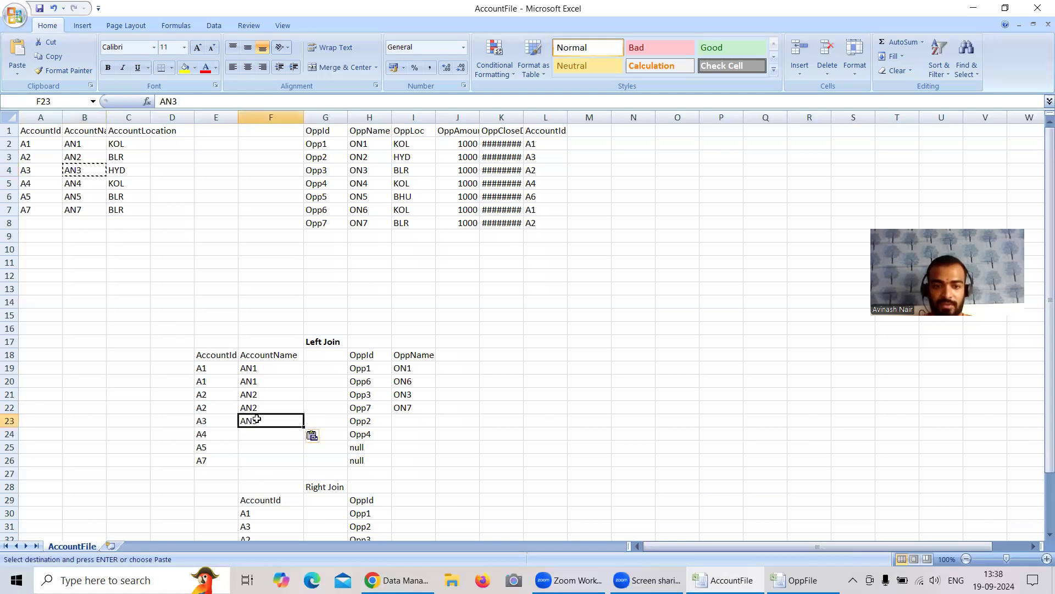
left_click(400, 424)
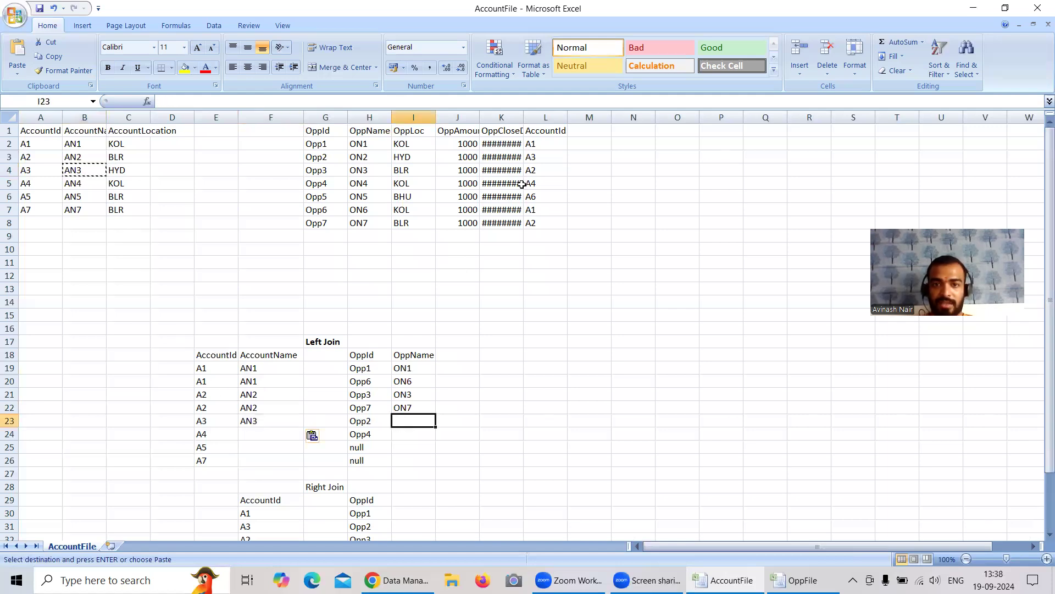
left_click(373, 157)
key("ctrl+c")
left_click(413, 424)
key("ctrl+v")
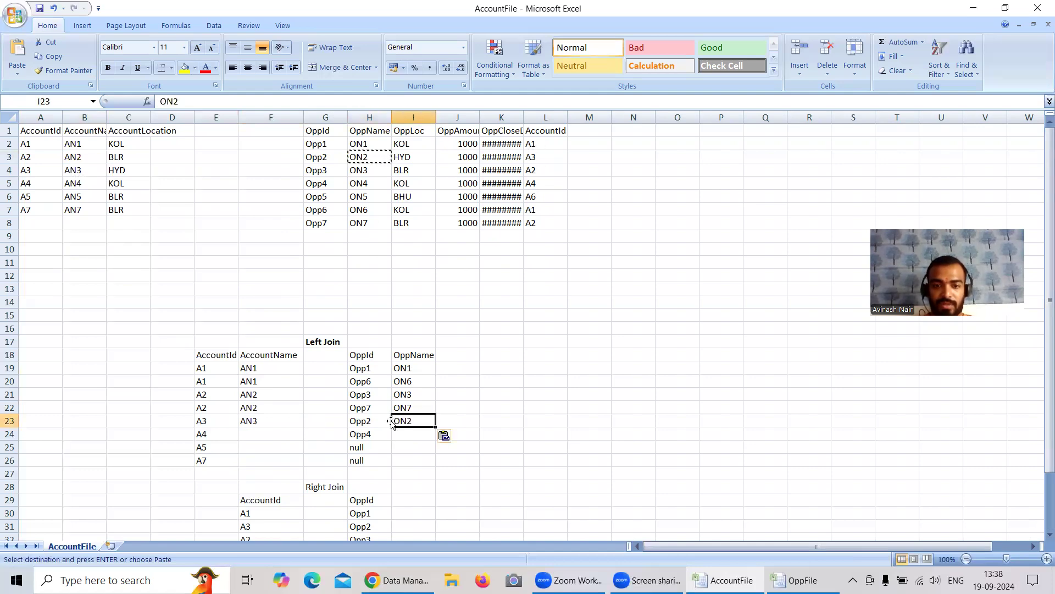
Step: Complete the A4 row of the Left Join list by copying AN4 into F24 and ON4 into I24 from the source tables
left_click(259, 435)
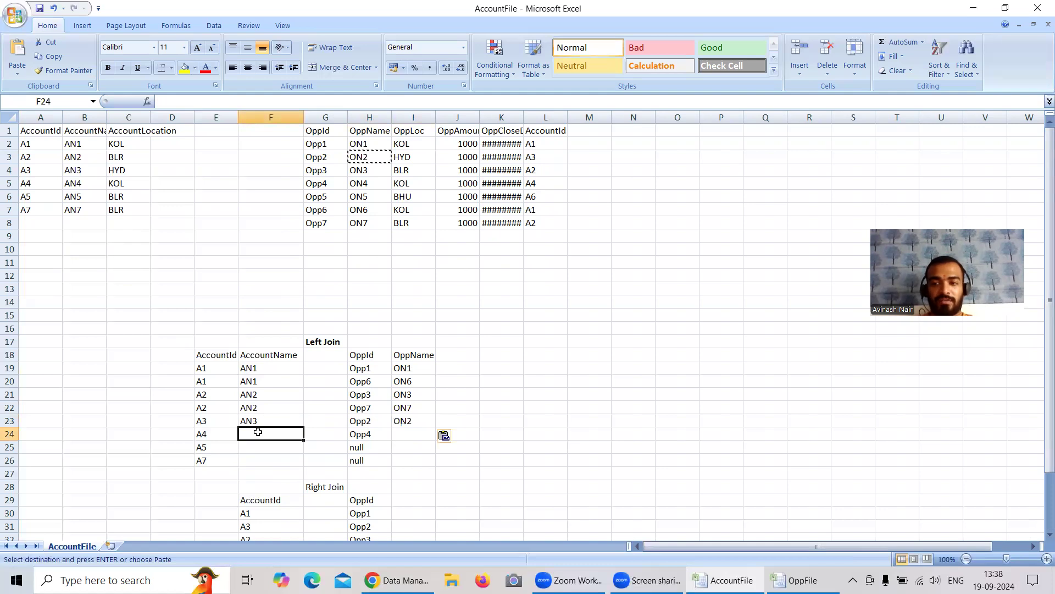
left_click(75, 184)
key("ctrl+c")
left_click(245, 434)
key("ctrl+v")
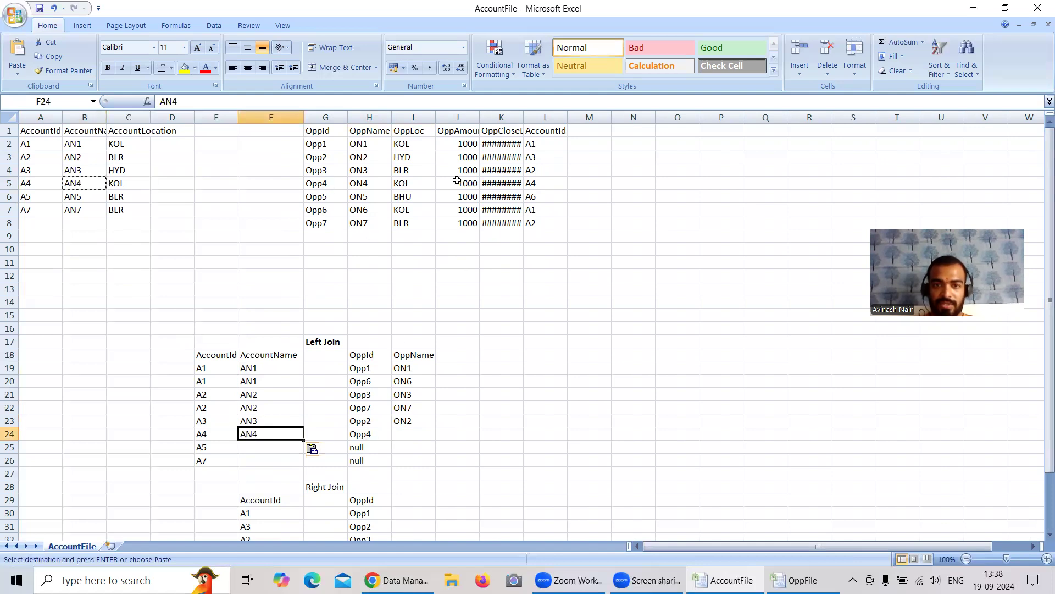
left_click(363, 187)
key("ctrl+c")
left_click(407, 434)
key("ctrl+v")
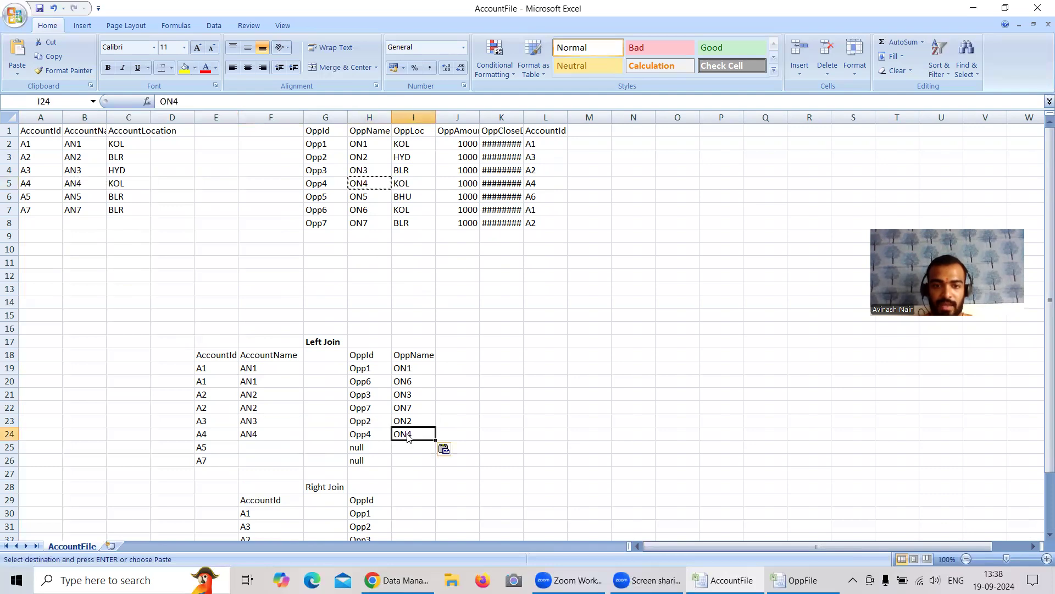
Step: Copy the account names AN5 and AN7 from the account table into F25 and F26 beside A5 and A7
left_click(71, 198)
key("ctrl+c")
left_click(261, 443)
key("ctrl+v")
left_click(89, 209)
key("ctrl+c")
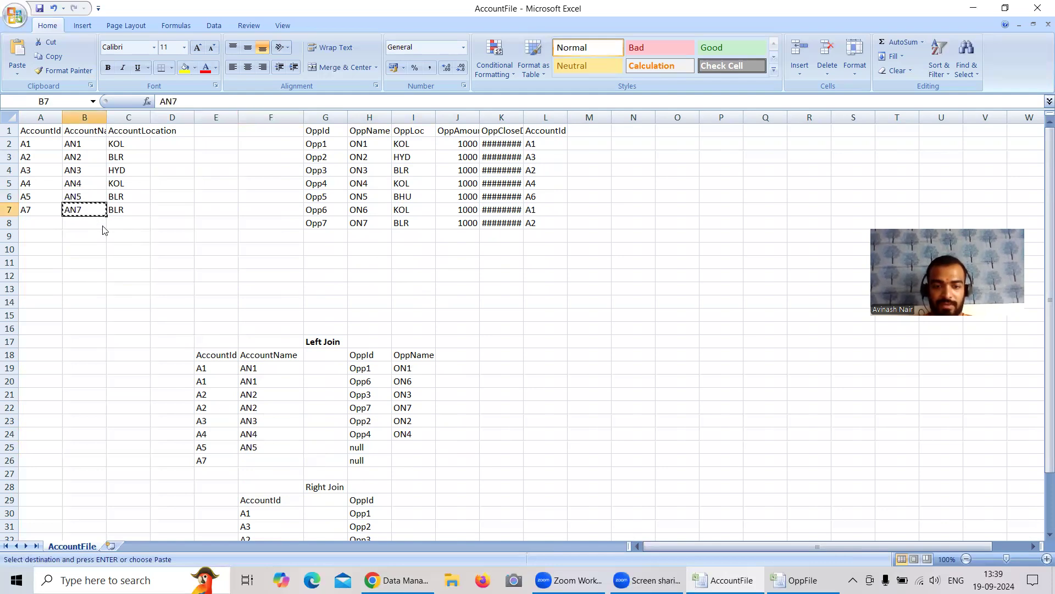
left_click(272, 465)
key("ctrl+v")
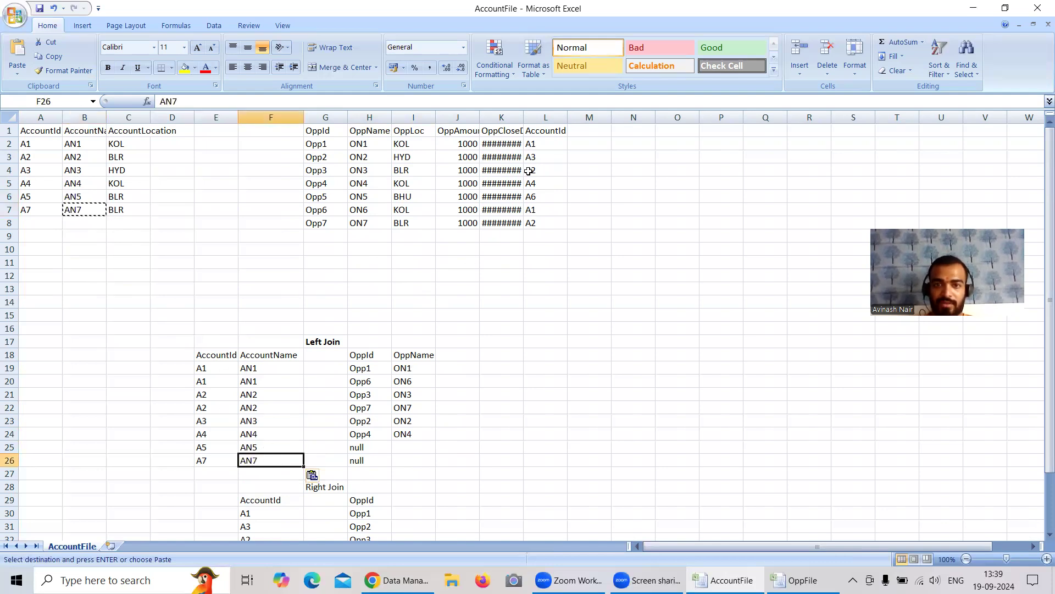
Step: Enter null as the OppName in cells I25 and I26 for the unmatched accounts A5 and A7
double_click(406, 448)
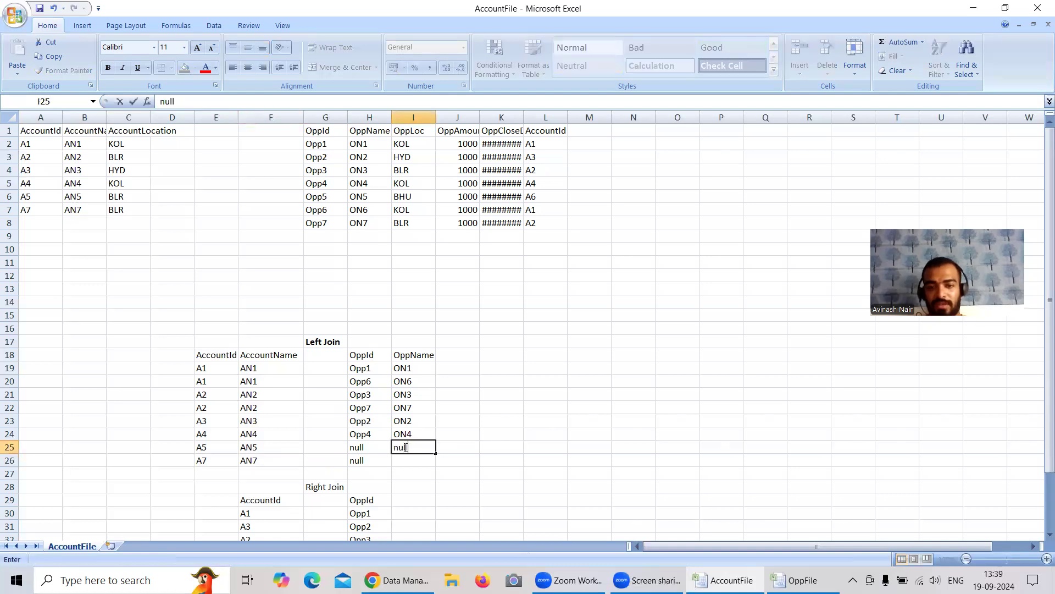
left_click(409, 460)
type("null")
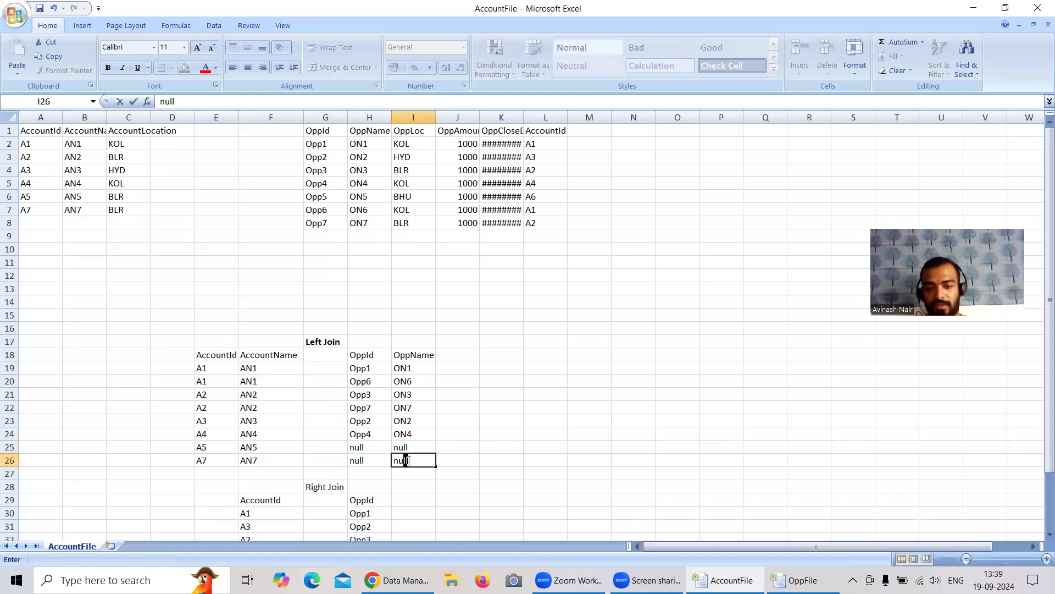
Step: Move the Right Join list's AccountId column from F29:F36 to start at cell E29
scroll(363, 392, "down", 2)
left_click_drag(262, 418, 268, 506)
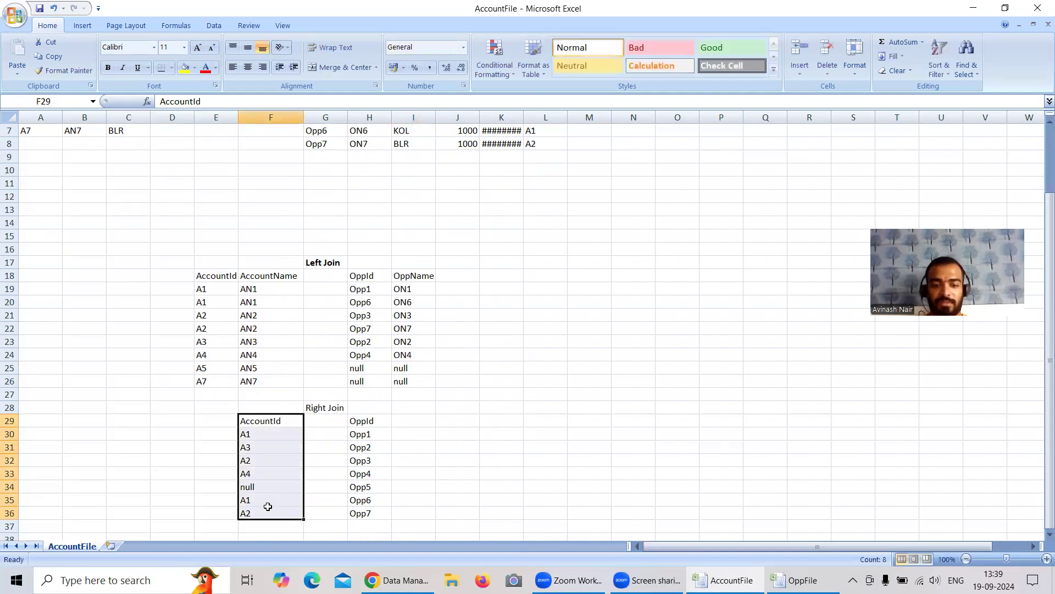
key("ctrl+c")
left_click(217, 417)
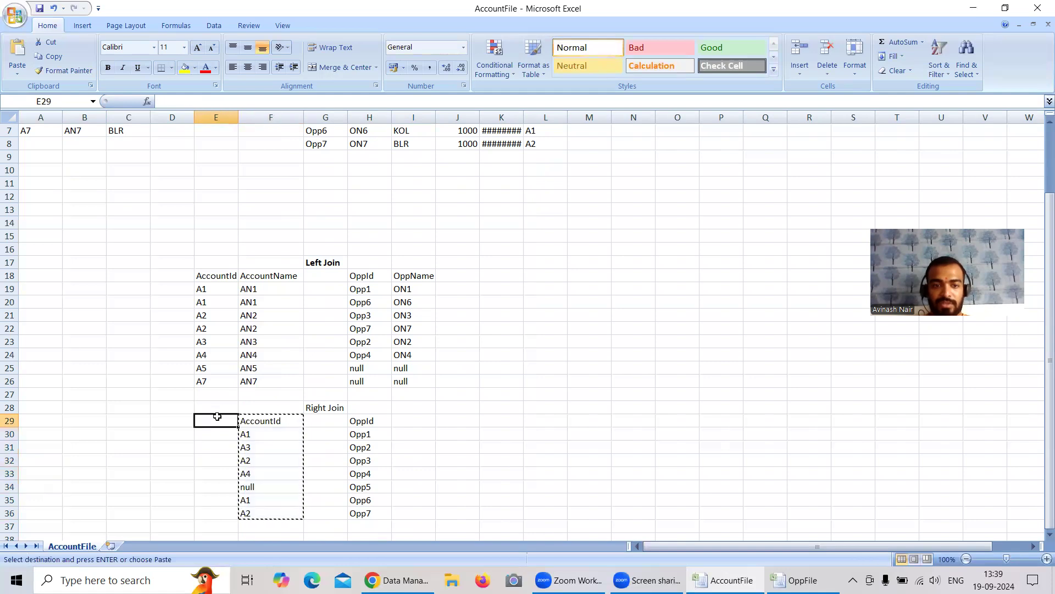
key("ctrl+v")
Step: Copy the AccountName and OppName headings from the Left Join list into F29 and I29 of the Right Join list
left_click(280, 275)
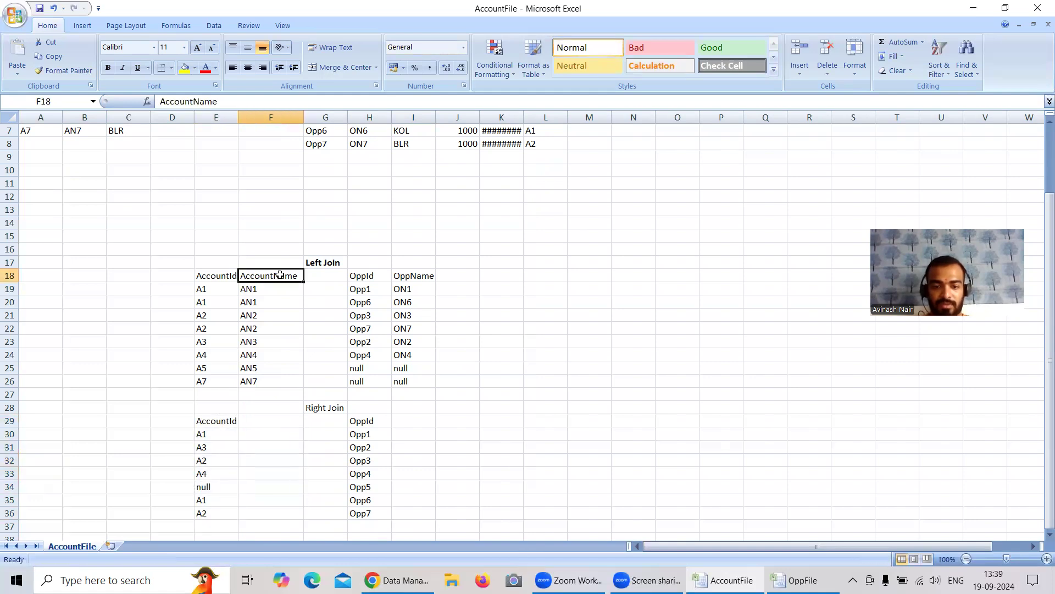
key("ctrl+c")
left_click(288, 420)
key("ctrl+v")
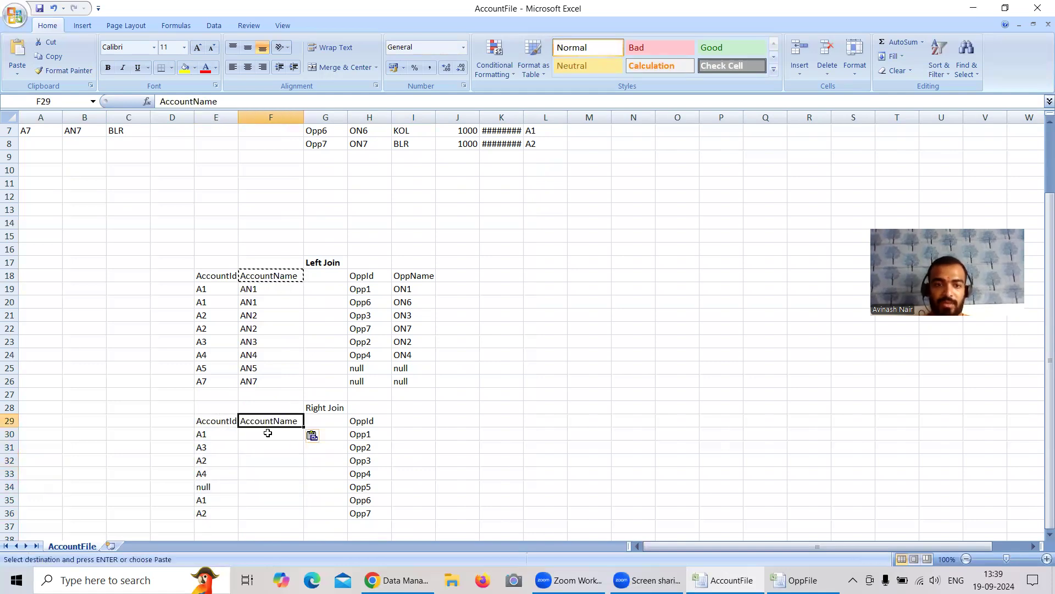
left_click(203, 434)
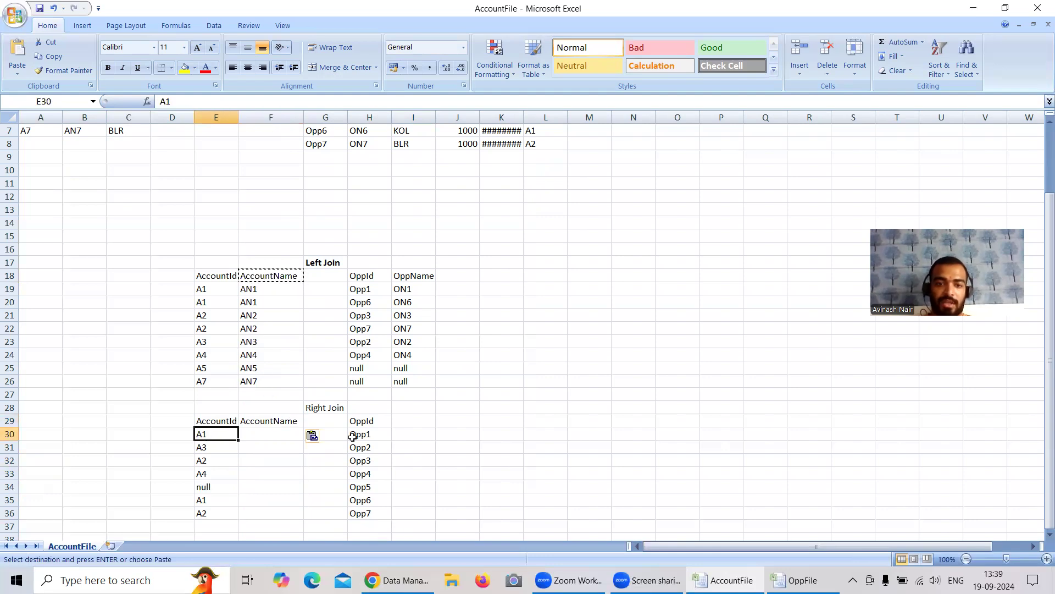
scroll(388, 440, "up", 1)
double_click(407, 459)
left_click(418, 324)
key("ctrl+c")
left_click(408, 459)
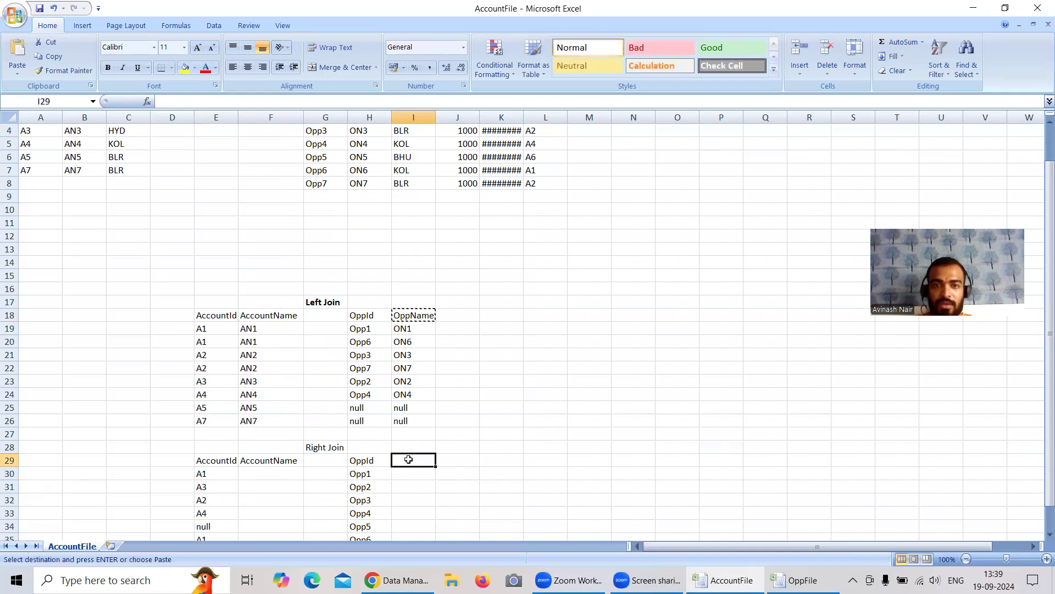
key("ctrl+v")
Step: Trace Opp1's account A1 in the opportunity table and copy AN1 from F19 into F30 of the Right Join list
scroll(444, 414, "up", 1)
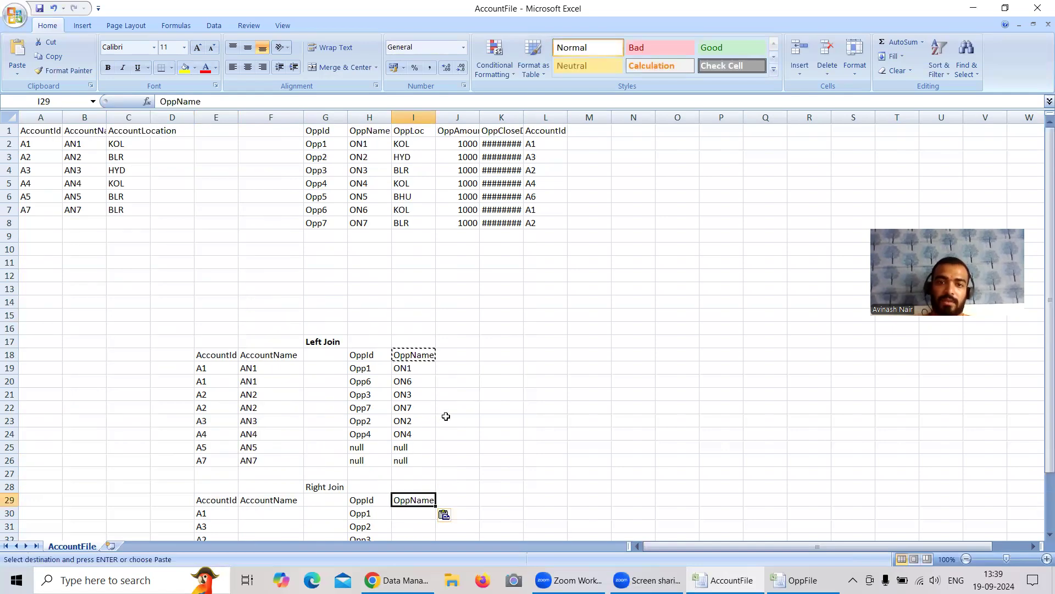
scroll(440, 410, "down", 1)
scroll(438, 406, "up", 1)
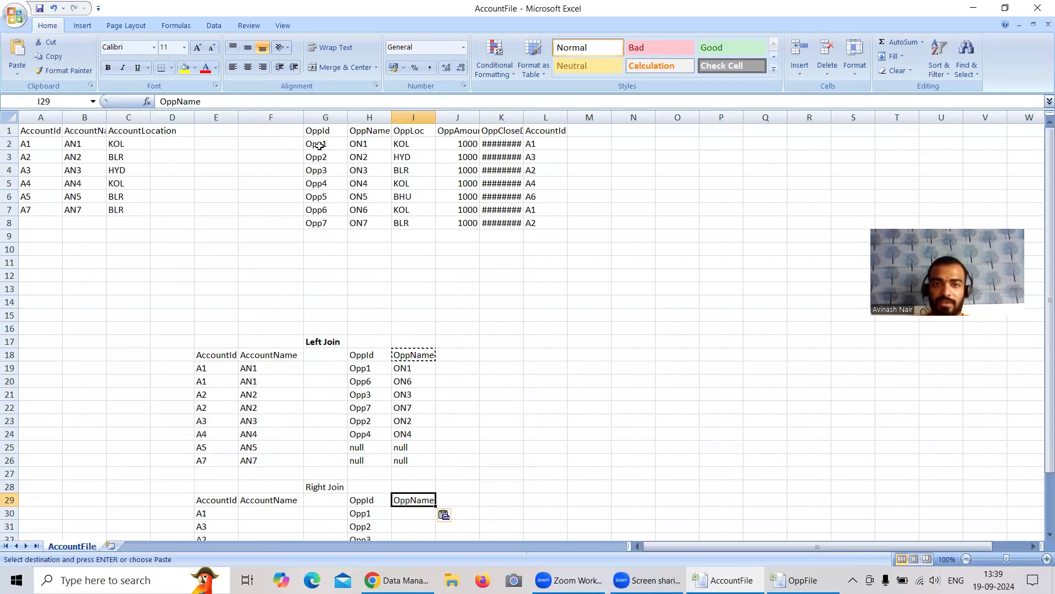
left_click(544, 142)
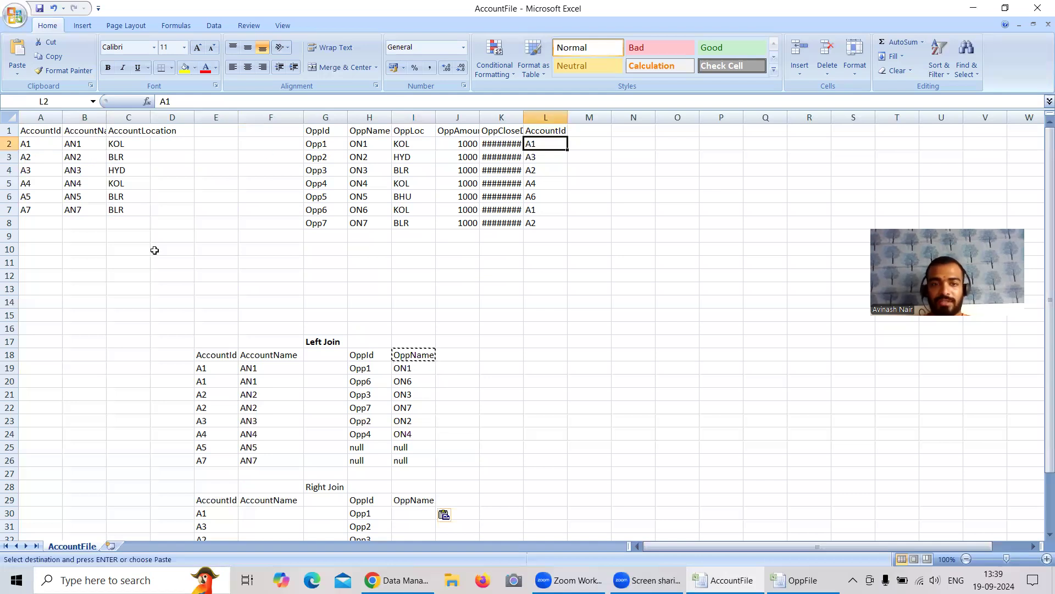
scroll(247, 330, "down", 1)
left_click(250, 328)
key("ctrl+c")
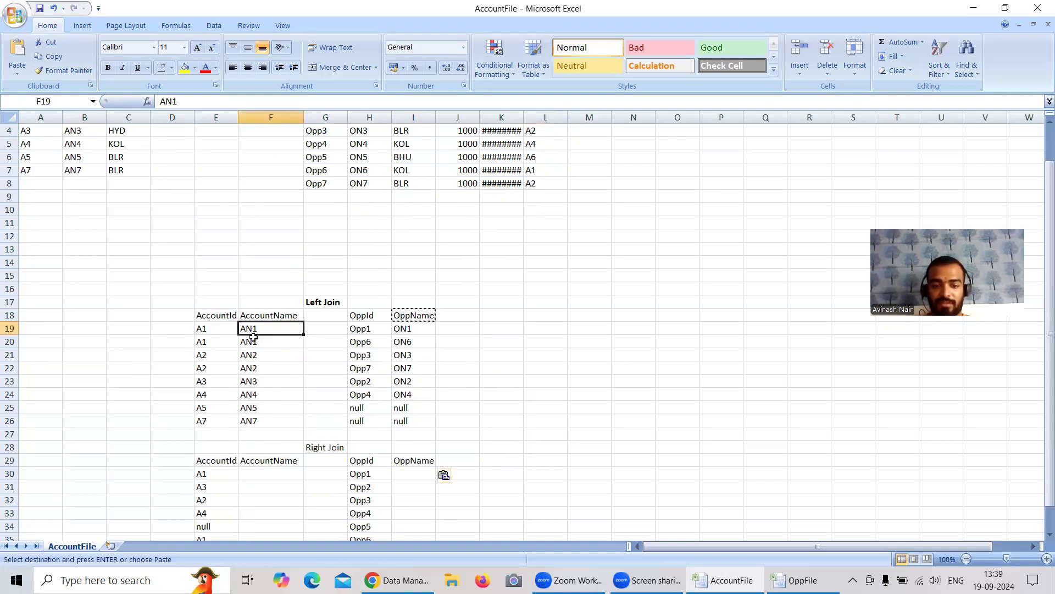
left_click(278, 473)
key("ctrl+v")
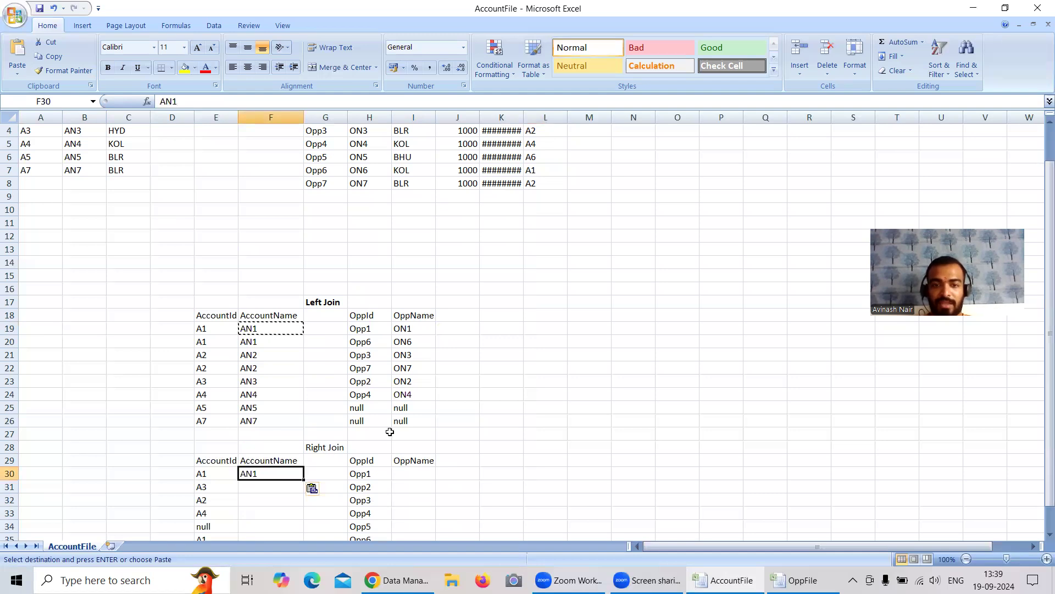
Step: Trace Opp2's account A3 in the opportunity table and copy AN3 from the account table into F31 of the Right Join list
scroll(385, 435, "up", 1)
left_click(538, 156)
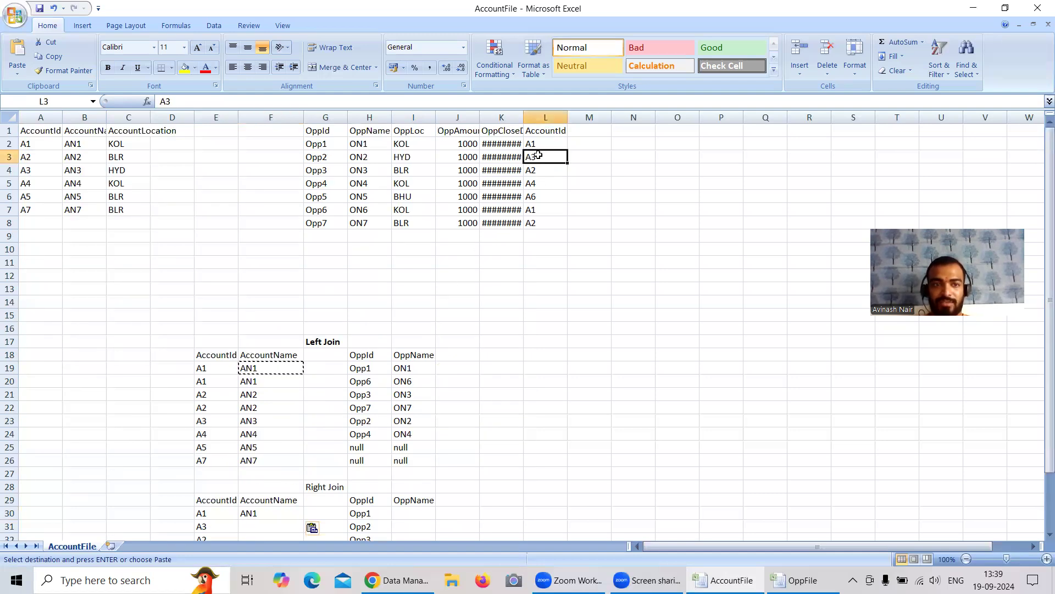
left_click(77, 174)
key("ctrl+c")
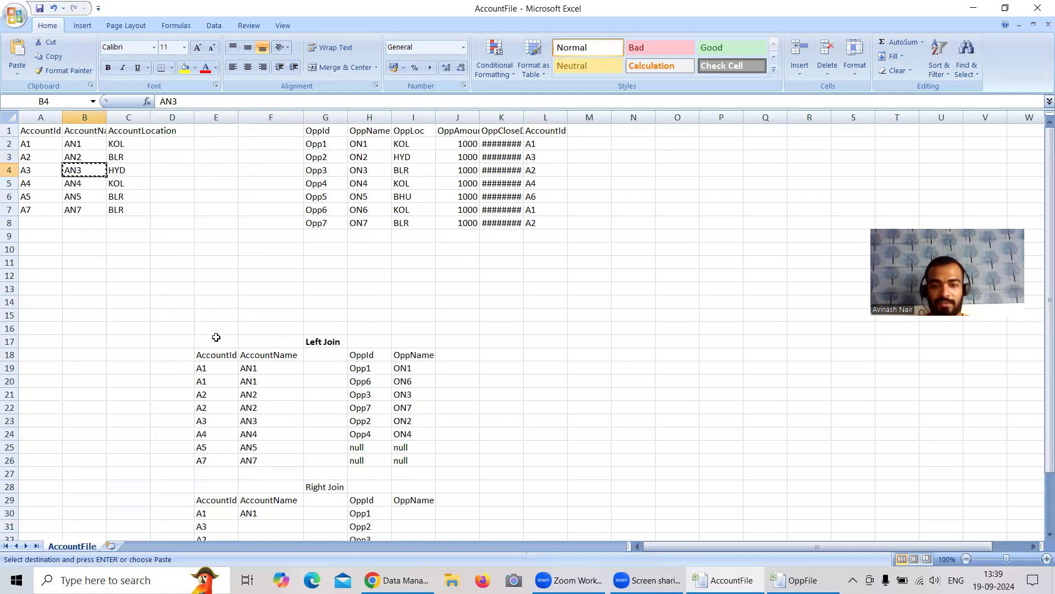
scroll(247, 423, "down", 1)
left_click(275, 489)
key("ctrl+v")
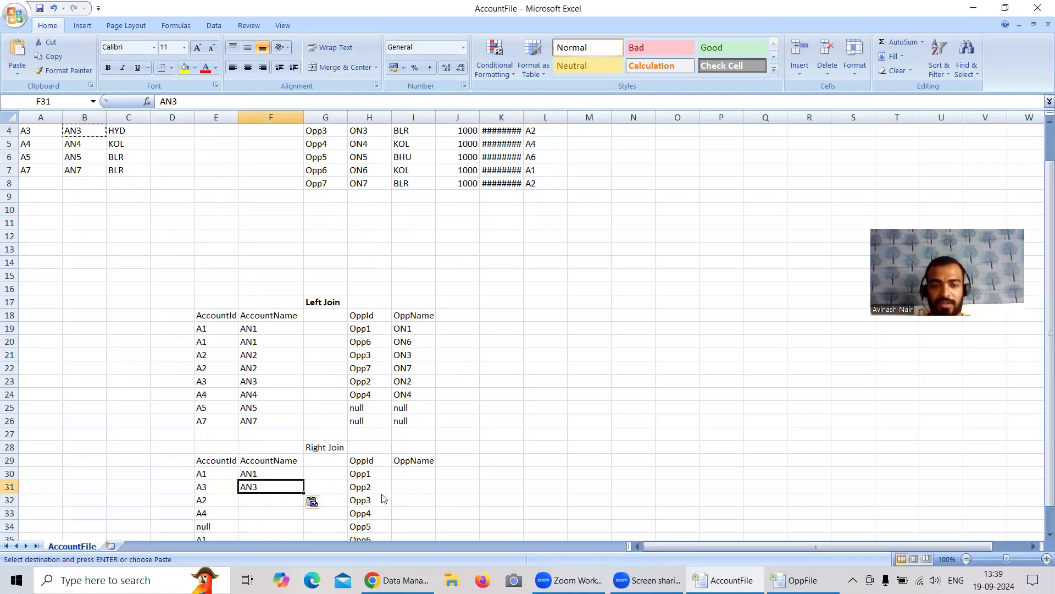
Step: Copy Opp1's name ON1 from H2 of the opportunity table into I30 of the Right Join list
left_click(410, 472)
scroll(452, 370, "up", 1)
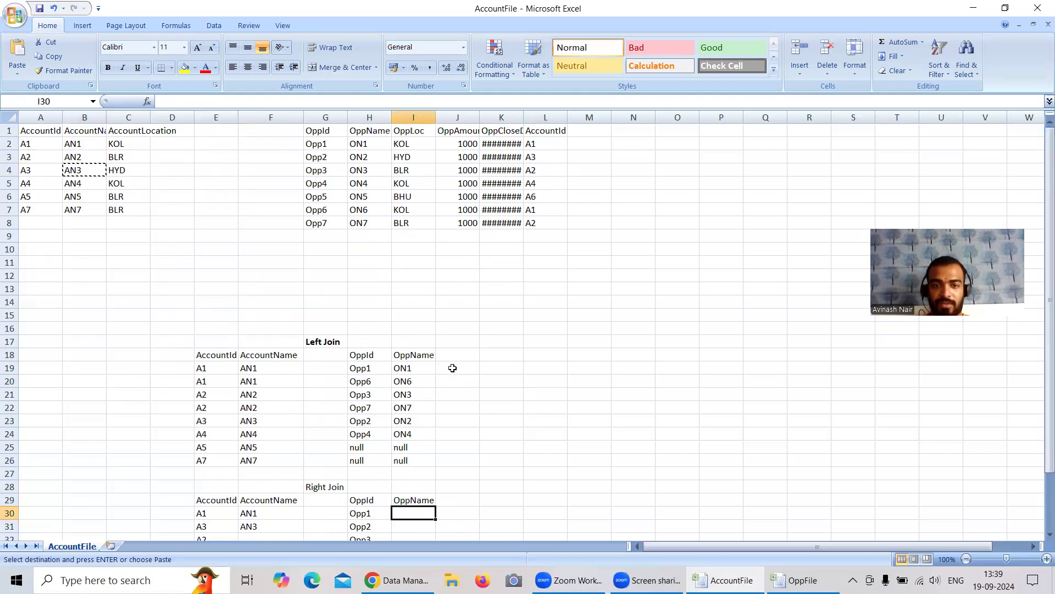
left_click(356, 149)
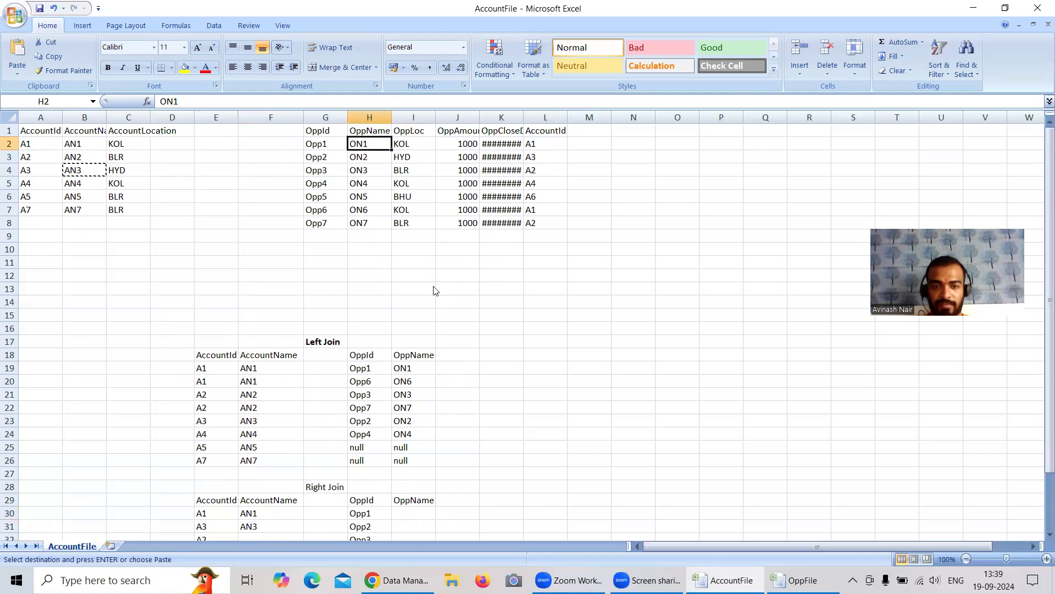
scroll(435, 318, "down", 2)
left_click(417, 430)
key("ctrl+v")
Step: Copy Opp2's name ON2 from H3 of the opportunity table into I31 of the Right Join list
scroll(417, 430, "up", 2)
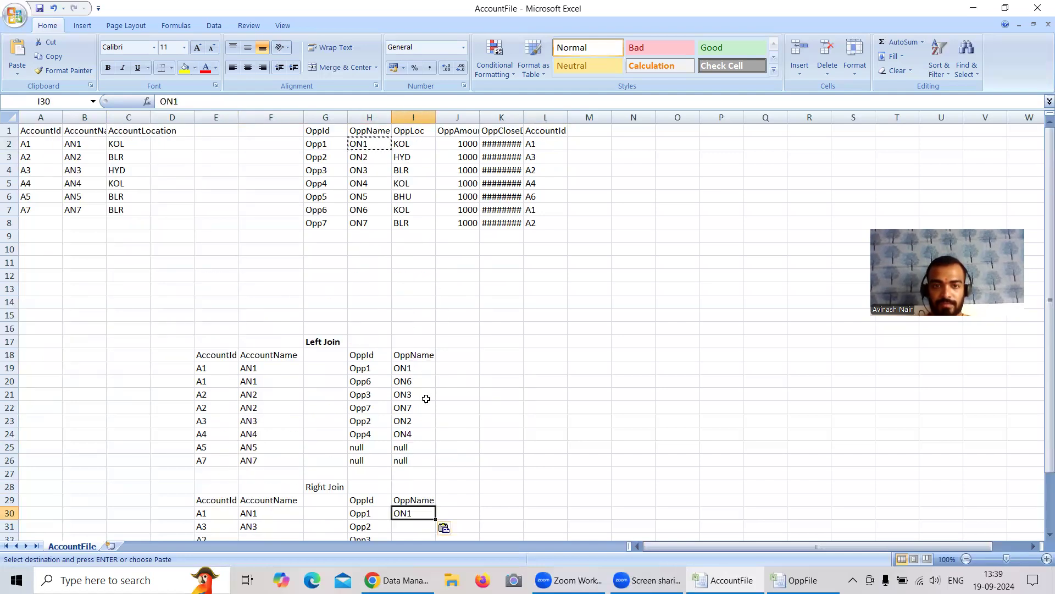
left_click(357, 161)
key("ctrl+c")
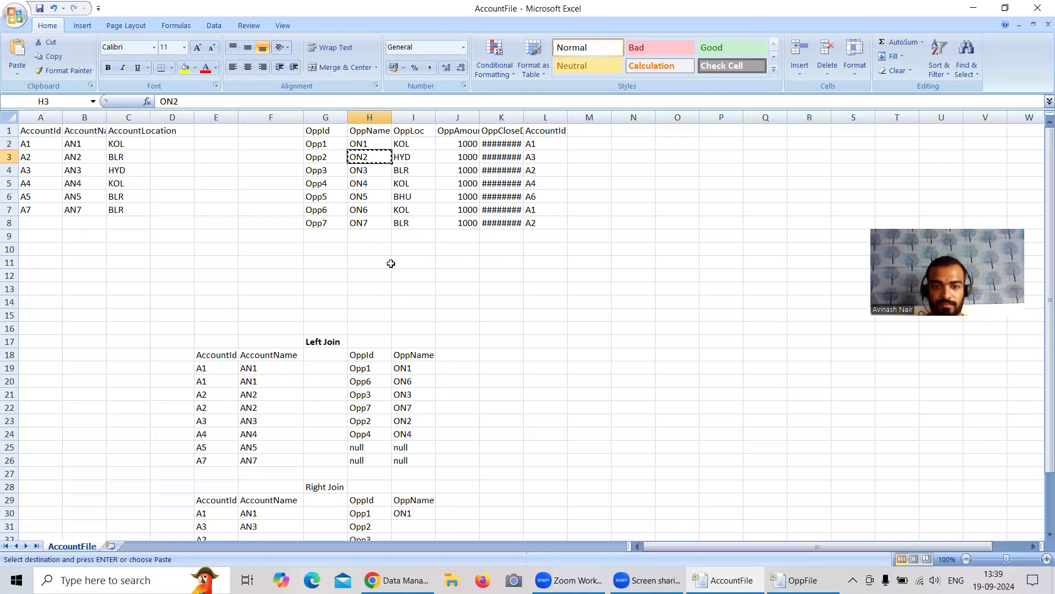
scroll(407, 330, "down", 2)
left_click(420, 446)
key("ctrl+v")
Step: Copy Opp3's name ON3 from H4 of the opportunity table into I32 of the Right Join list
scroll(420, 447, "up", 2)
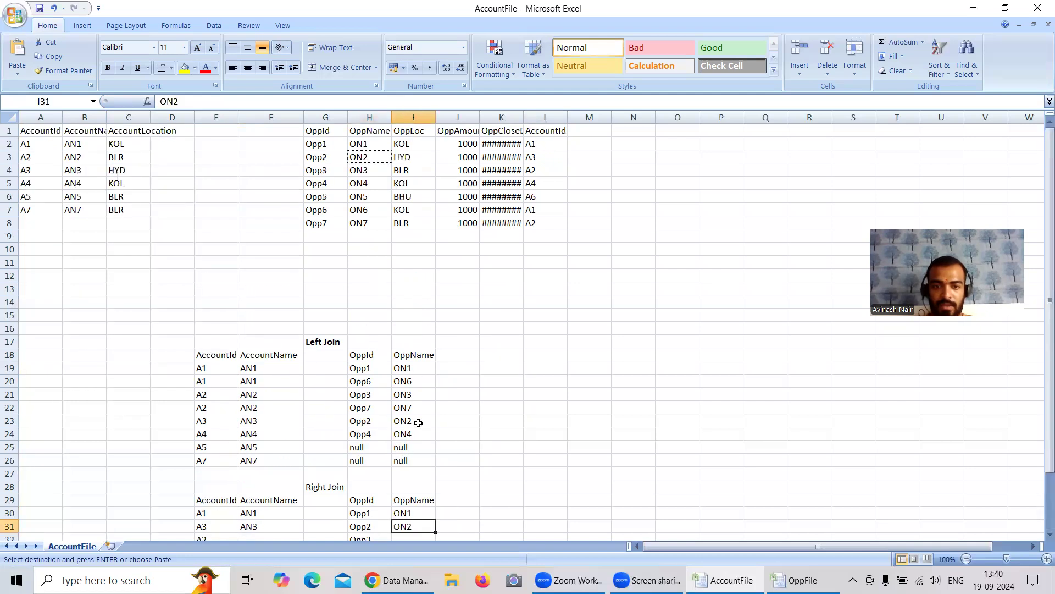
left_click(366, 175)
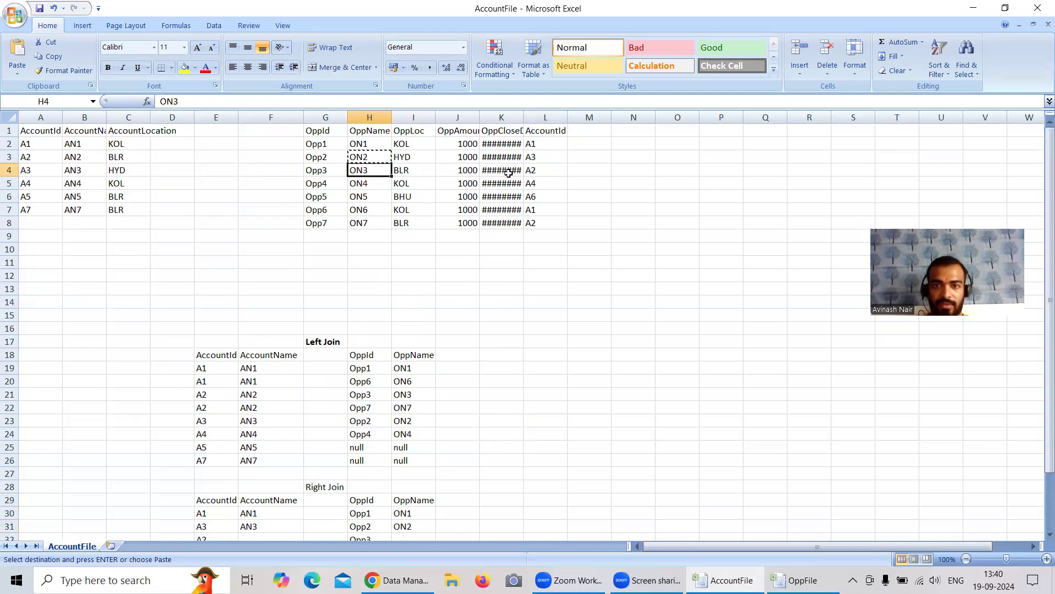
key("ctrl+c")
scroll(438, 317, "down", 2)
left_click(407, 465)
key("ctrl+v")
Step: Copy account A2's name AN2 from B3 of the account table into F32 of the Right Join list
scroll(408, 465, "up", 2)
left_click(64, 159)
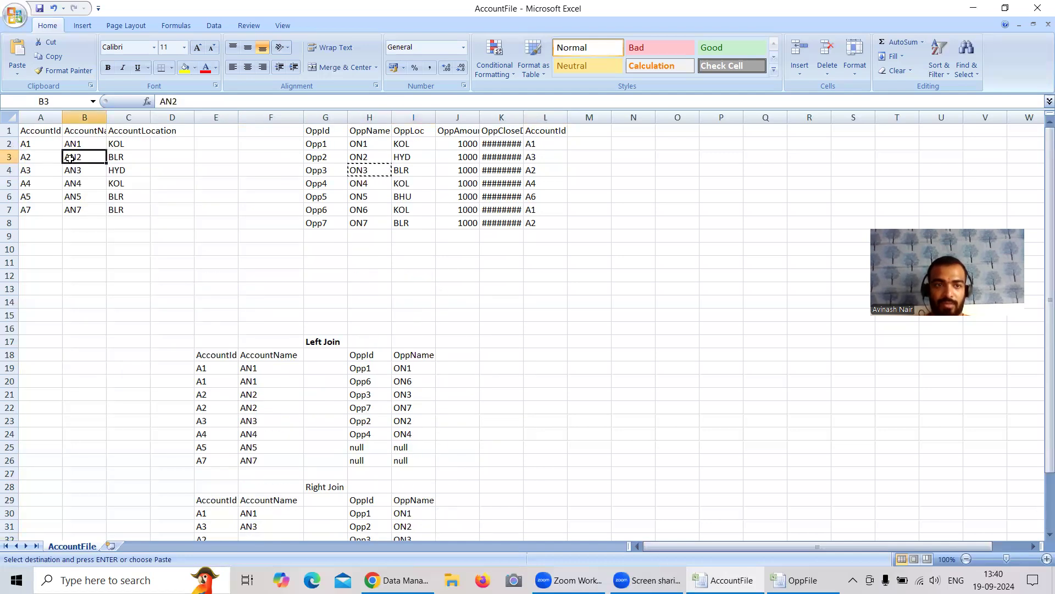
key("ctrl+c")
scroll(247, 337, "down", 2)
left_click(269, 463)
key("ctrl+v")
Step: Copy Opp4's name ON4 from H5 of the opportunity table into I33 of the Right Join list
scroll(297, 440, "up", 2)
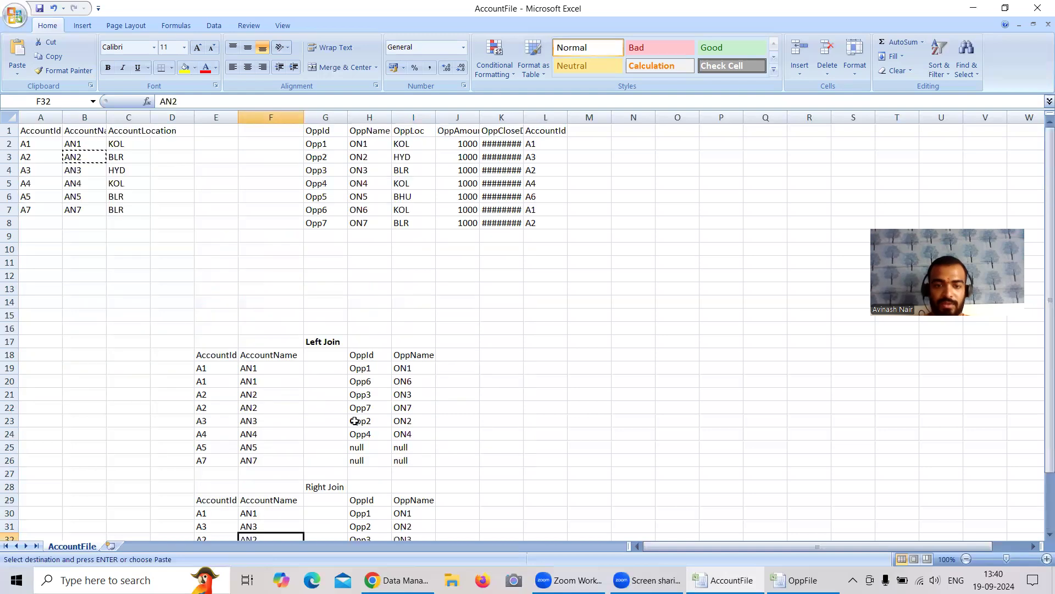
left_click(326, 187)
left_click(367, 183)
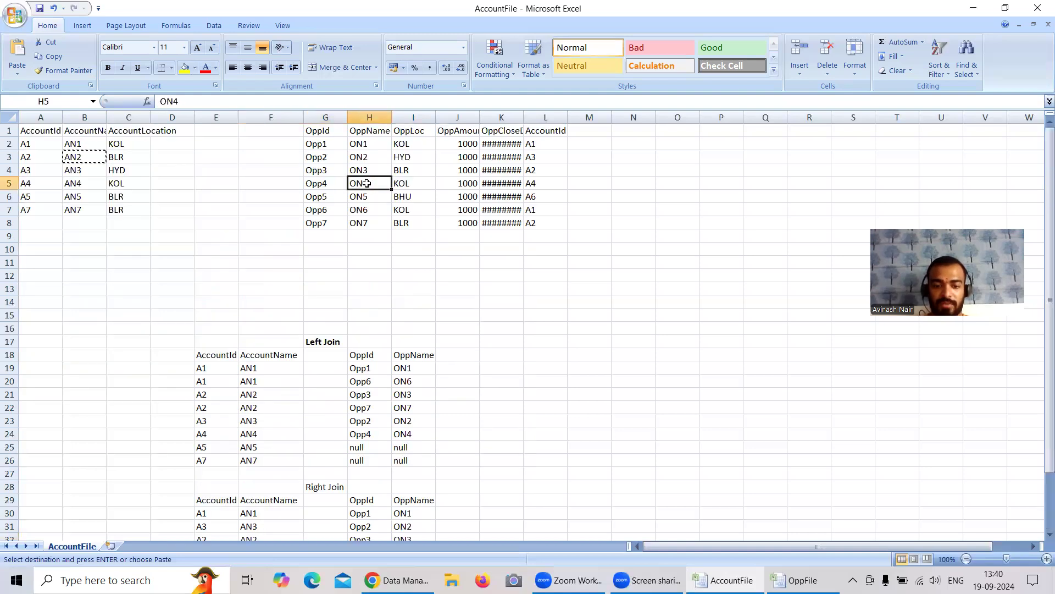
scroll(418, 396, "down", 2)
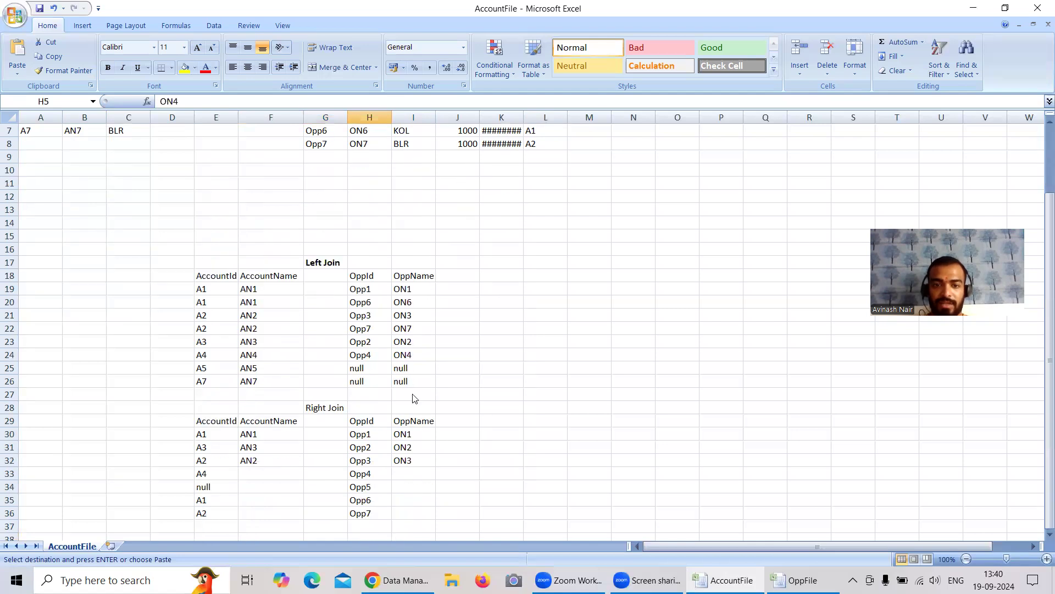
left_click(407, 474)
key("ctrl+v")
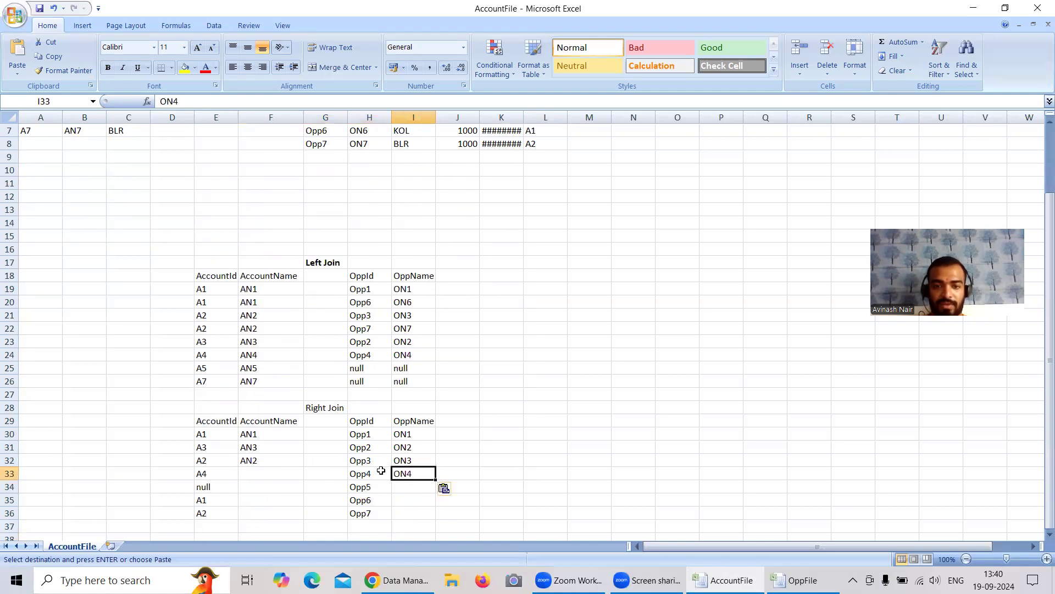
Step: Copy account A4's name AN4 from B5 of the account table into F33 of the Right Join list
left_click(269, 471)
scroll(170, 300, "up", 2)
left_click(80, 187)
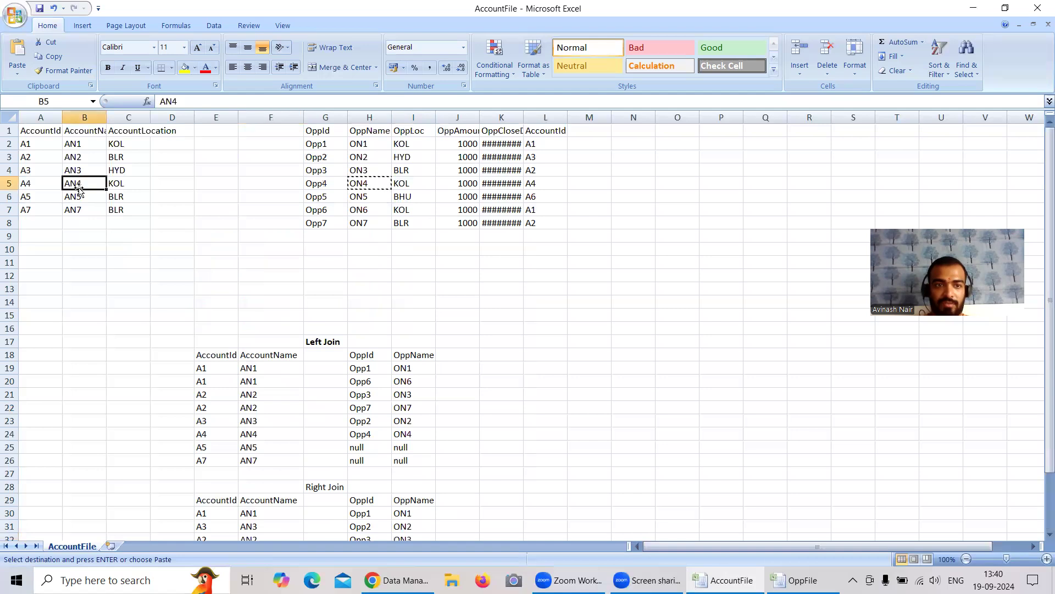
key("ctrl+c")
scroll(238, 365, "down", 3)
left_click(253, 431)
key("ctrl+v")
Step: Copy Opp5's name ON5 from H6 of the opportunity table into I34 of the Right Join list
scroll(385, 451, "up", 3)
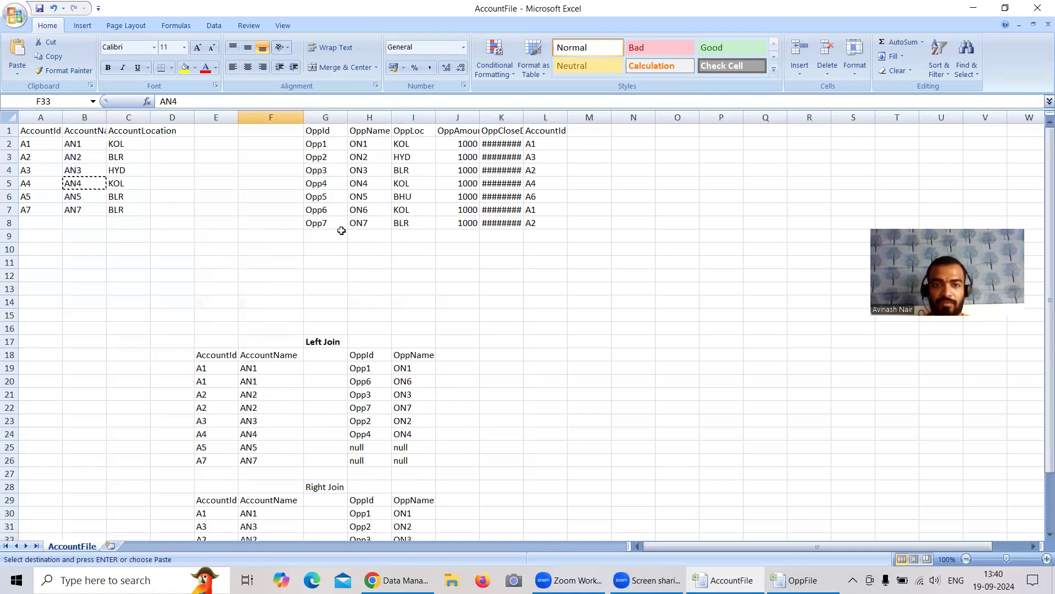
left_click(366, 197)
key("ctrl+c")
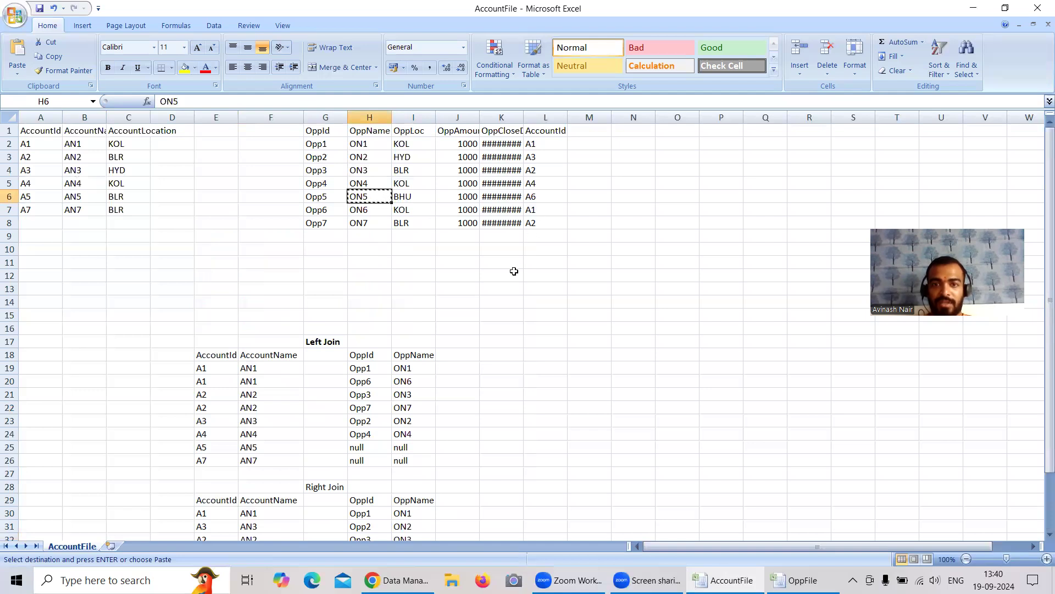
scroll(512, 274, "down", 2)
left_click(413, 492)
key("ctrl+v")
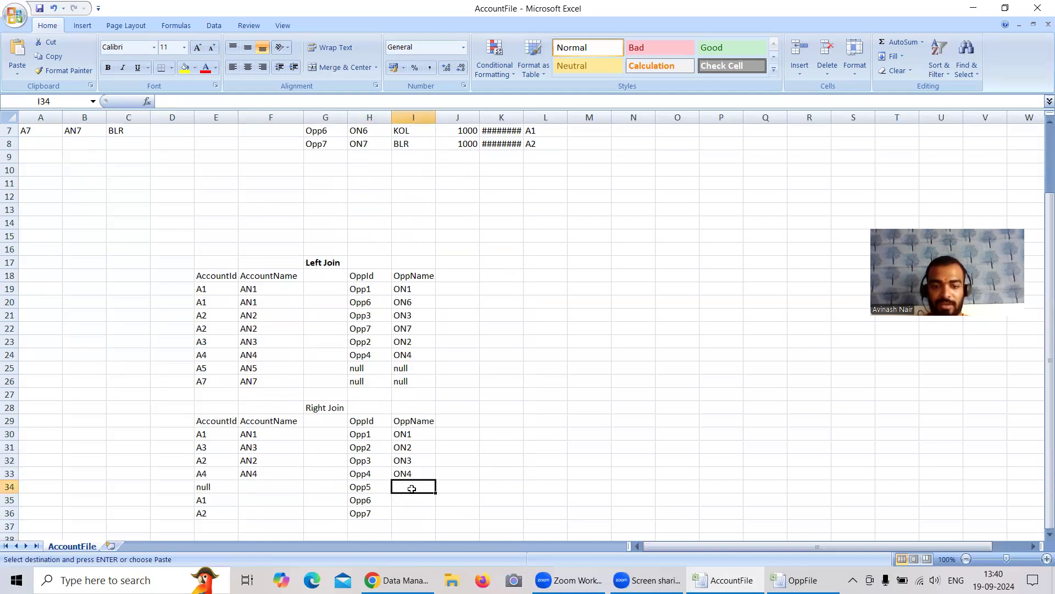
Step: Check the account table for Opp5's account and enter null as its AccountName in F34
left_click(255, 487)
scroll(255, 488, "up", 2)
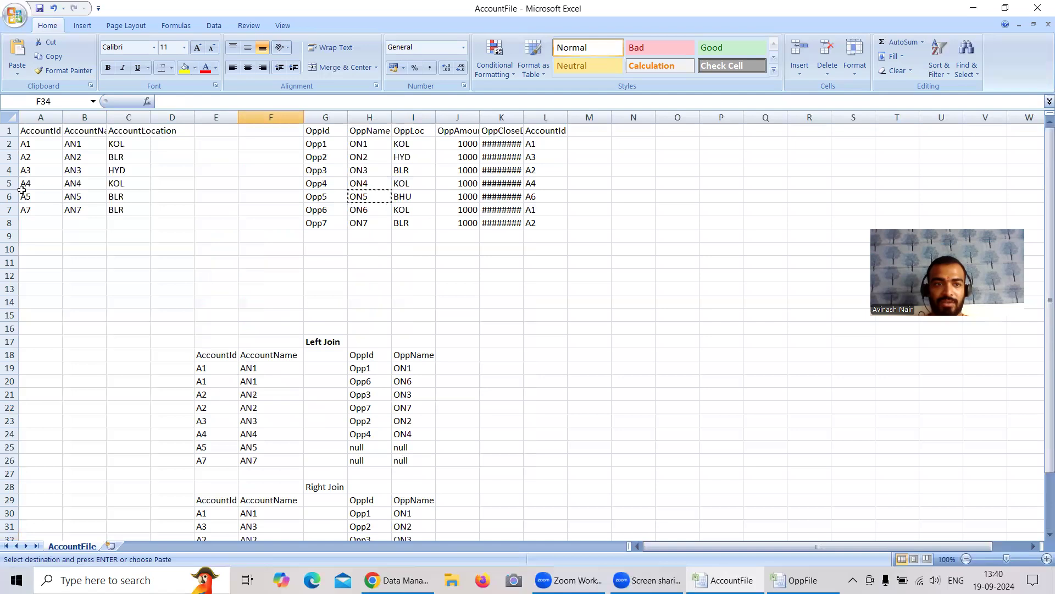
scroll(350, 501, "down", 2)
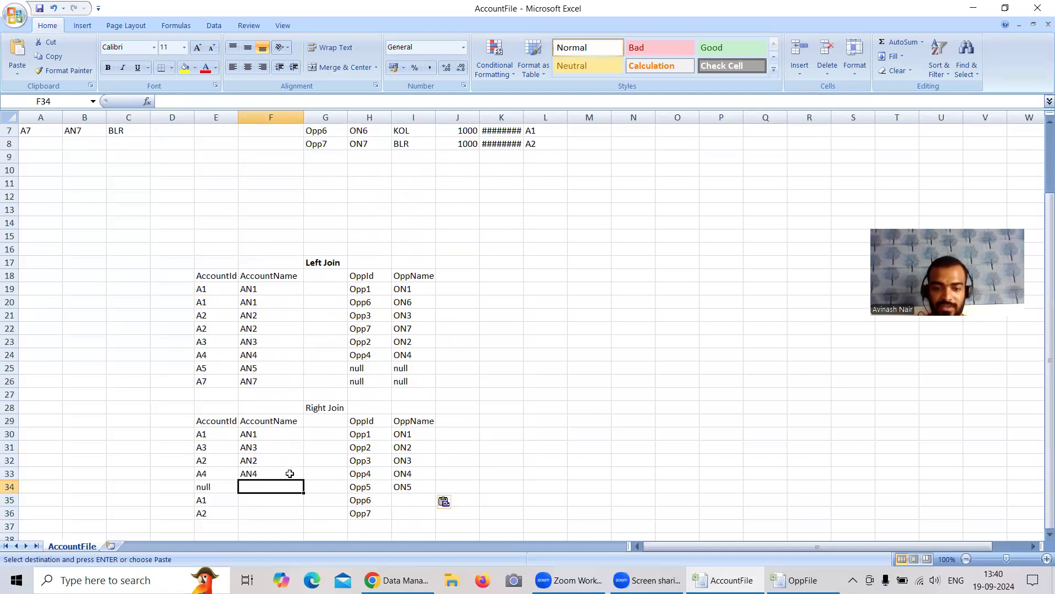
type("null")
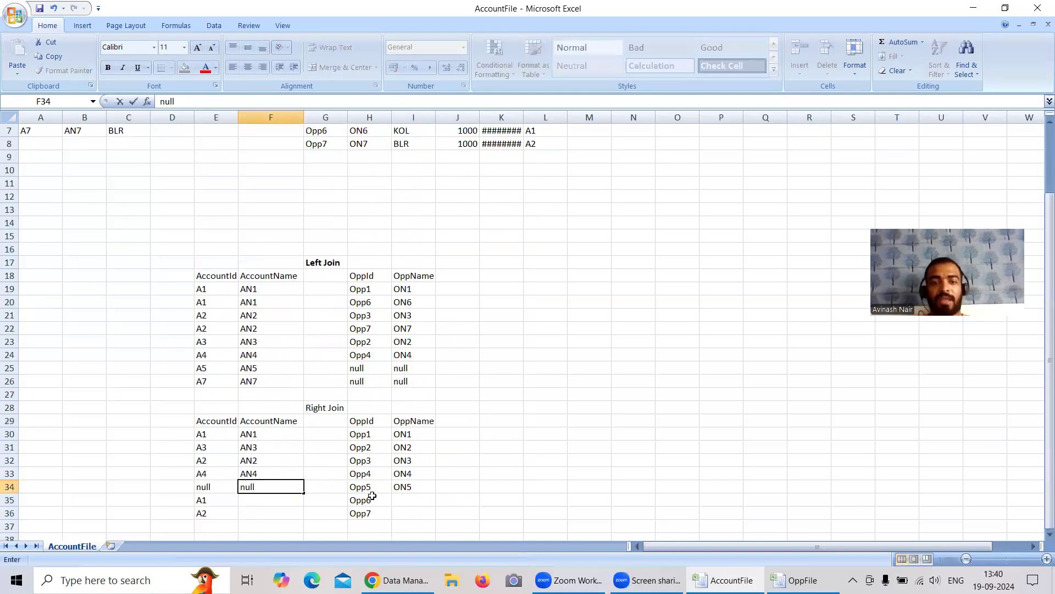
Step: Copy Opp6's name ON6 from H7 of the opportunity table into I35 of the Right Join list
scroll(372, 496, "up", 2)
left_click(371, 209)
key("ctrl+c")
left_click(536, 209)
scroll(448, 344, "down", 3)
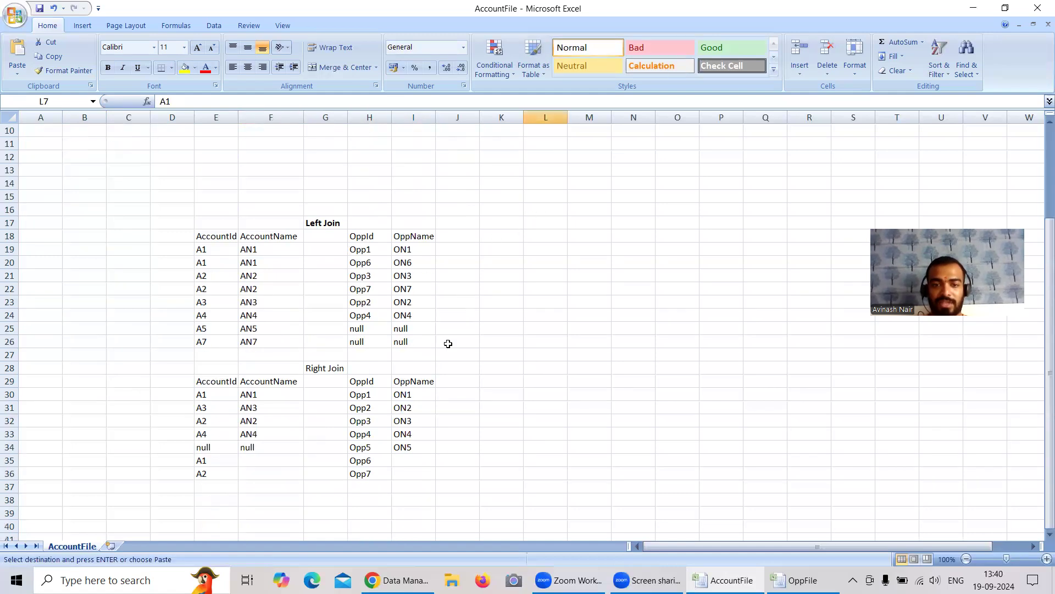
left_click(409, 459)
key("ctrl+v")
Step: Copy account A1's name AN1 from F30 into F35 of the Right Join list
left_click(254, 394)
key("ctrl+c")
left_click(269, 458)
key("ctrl+v")
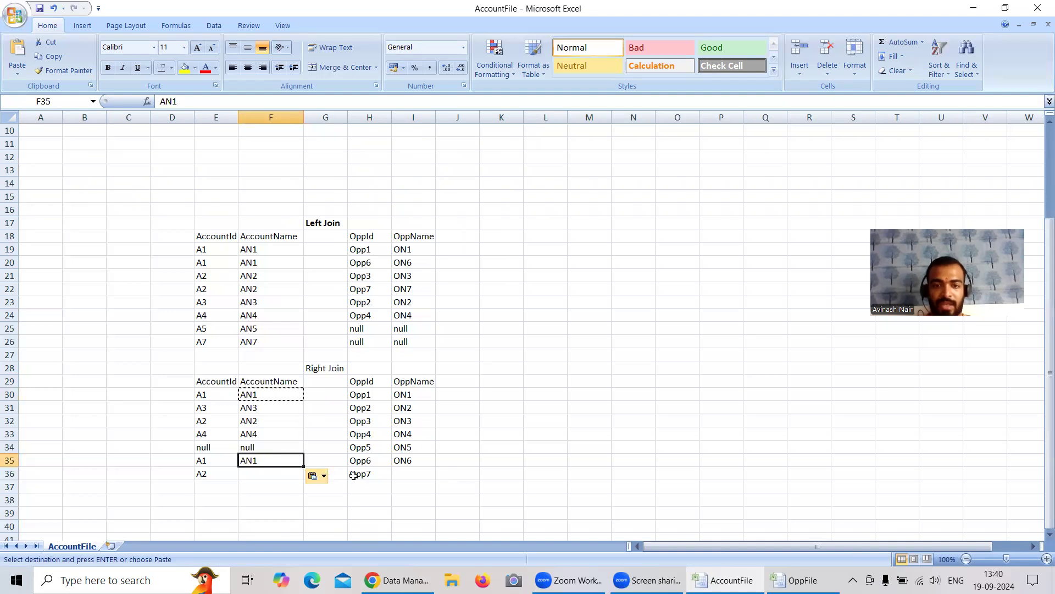
Step: Copy Opp7's name ON7 from H8 of the opportunity table into I36 of the Right Join list
scroll(390, 457, "up", 3)
left_click(363, 226)
key("ctrl+c")
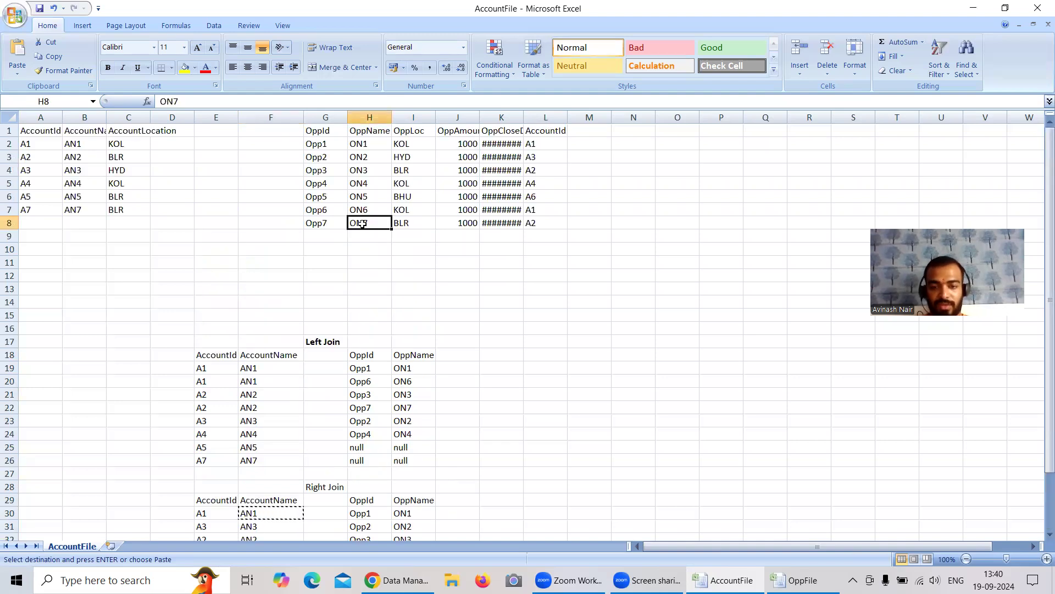
scroll(488, 351, "down", 3)
left_click(410, 476)
key("ctrl+v")
Step: Copy account A2's name AN2 from F32 into F36 of the Right Join list
left_click(261, 475)
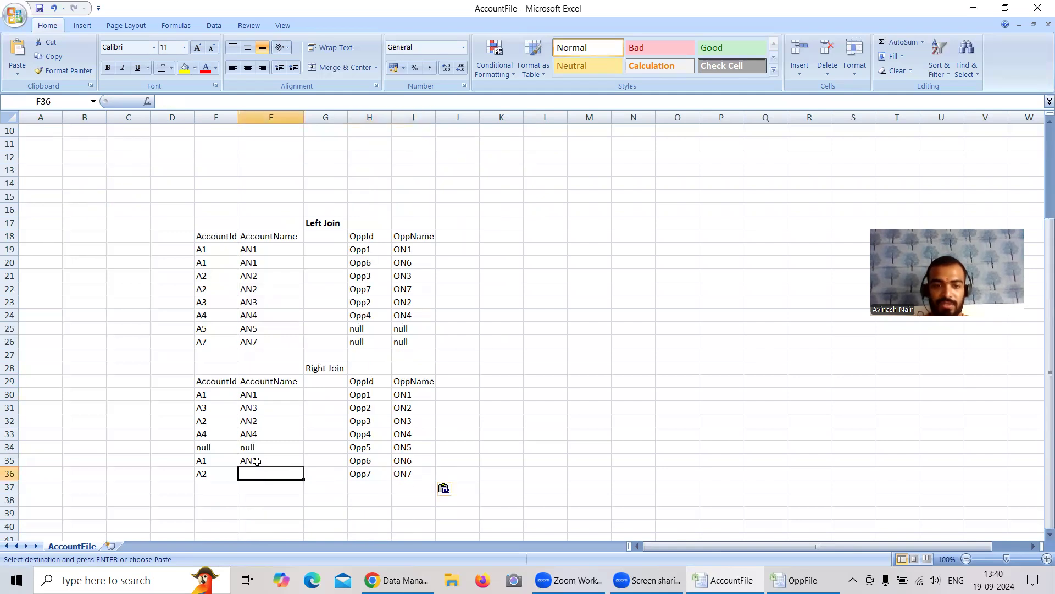
left_click(257, 420)
key("ctrl+c")
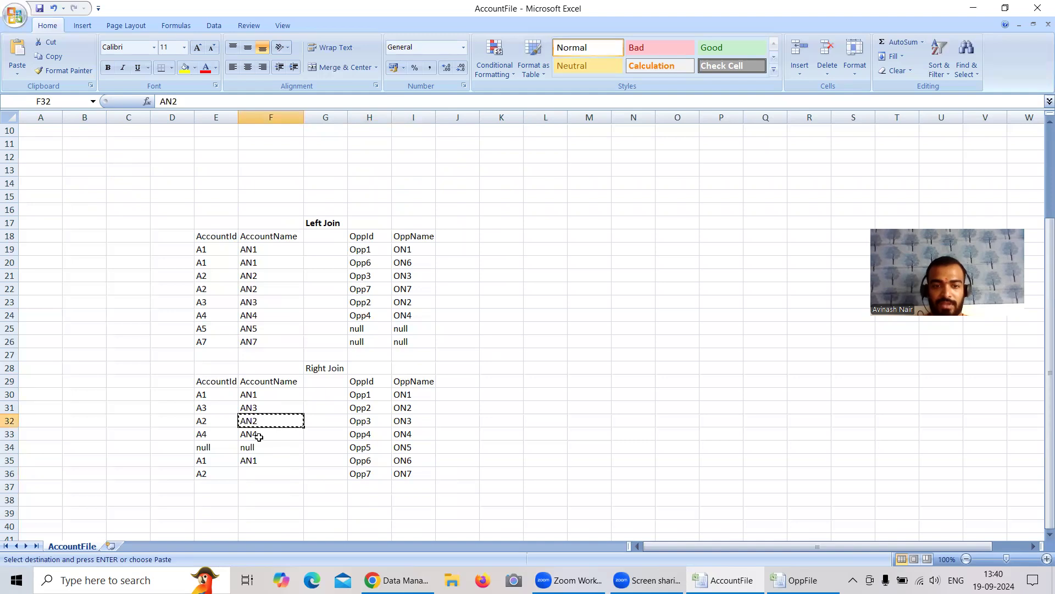
left_click(260, 473)
key("ctrl+v")
Step: Clear the copy marquee and select the Right Join result rows E30:I36 for review
left_click_drag(212, 395, 400, 474)
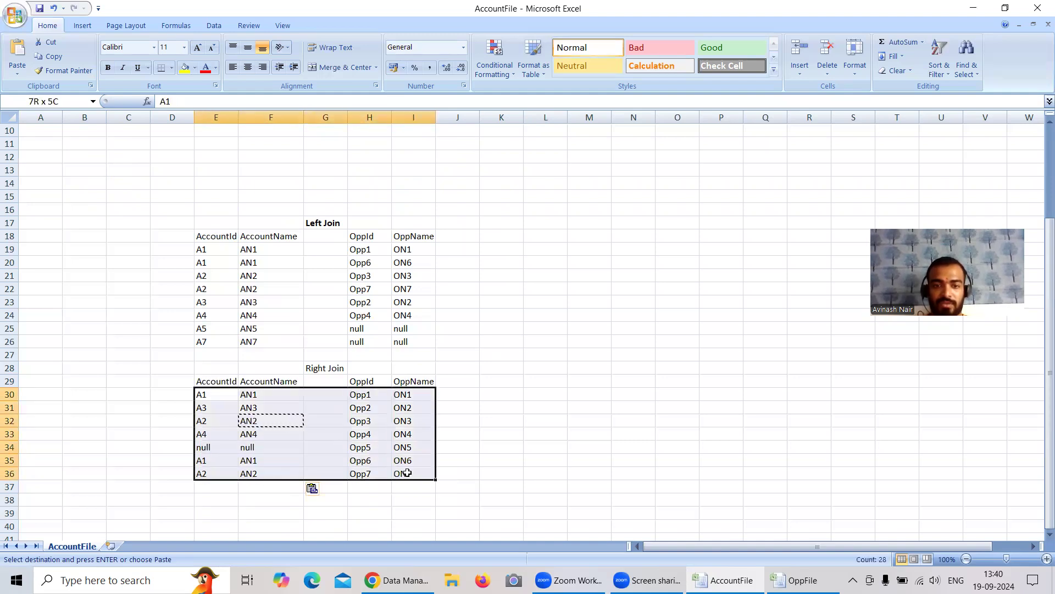
left_click(537, 499)
key("Escape")
left_click_drag(216, 394, 408, 475)
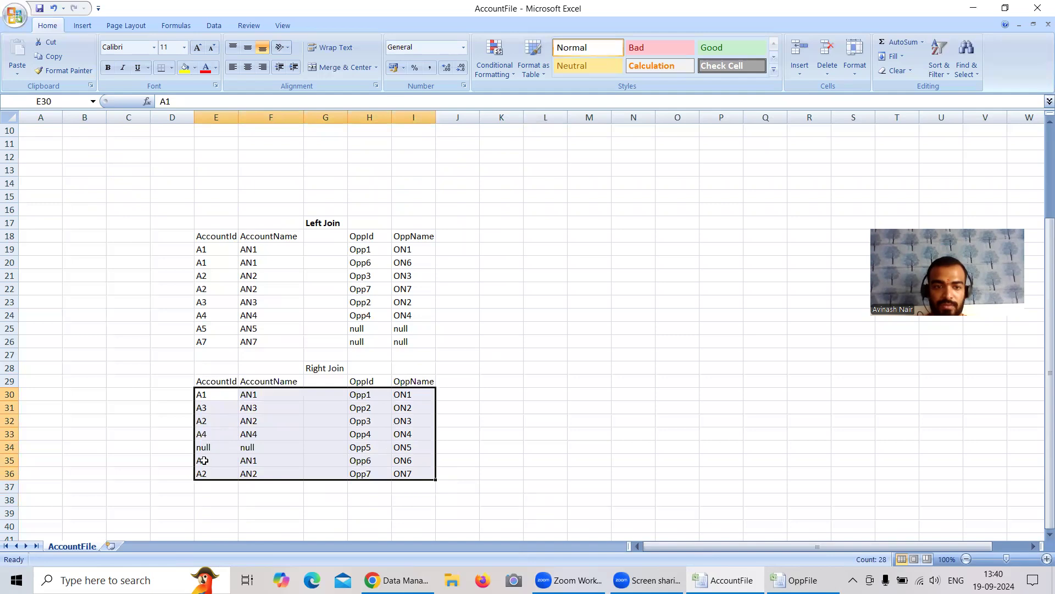
Step: Switch to the Free Session 4 recipe in Chrome and inspect the Right Join Dataset output node's API name and app location
left_click(403, 578)
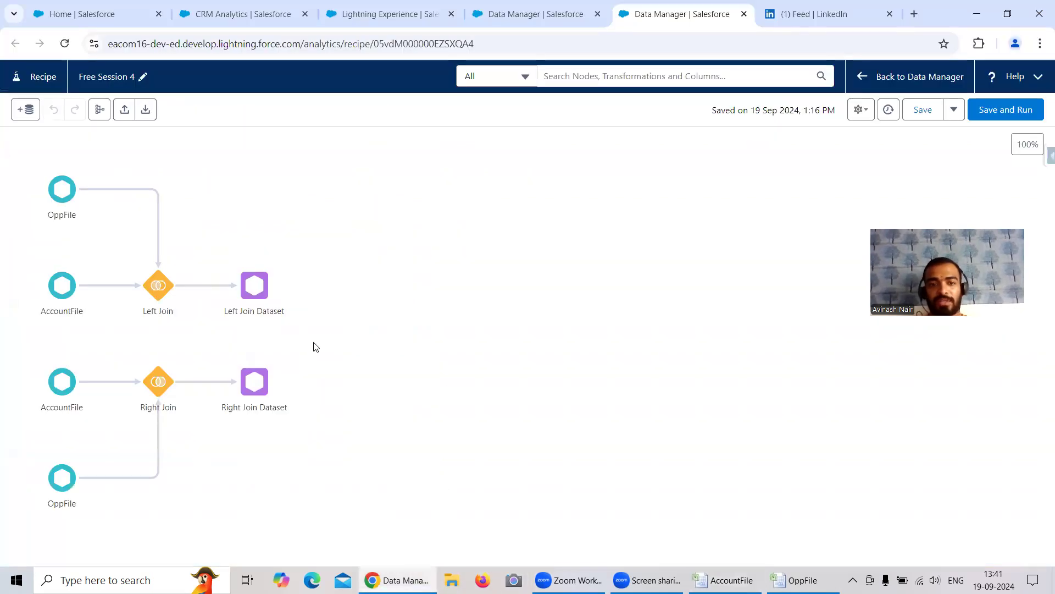
left_click(254, 381)
scroll(133, 440, "down", 2)
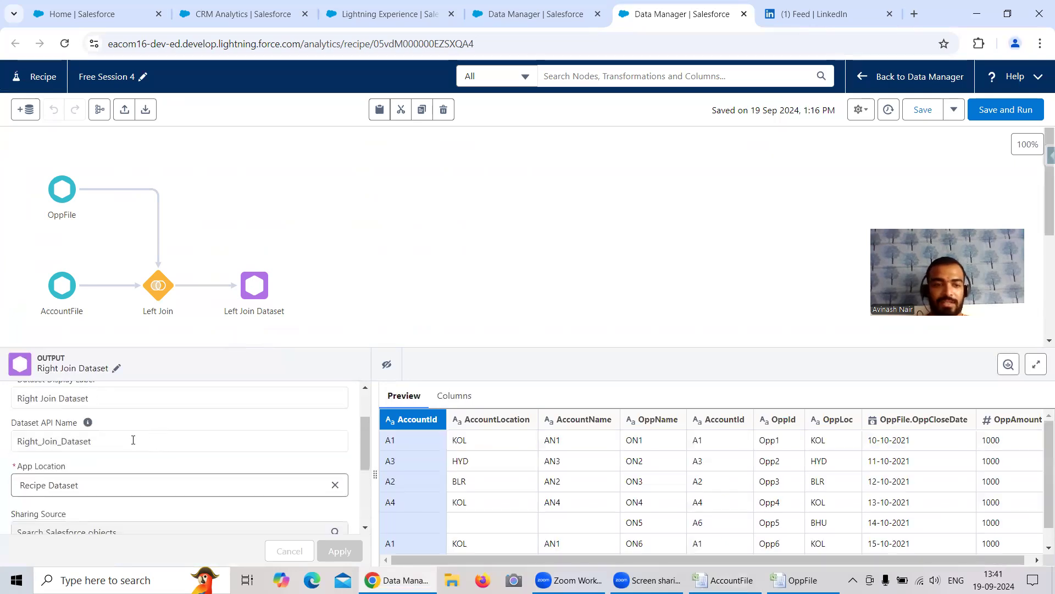
left_click_drag(106, 440, 22, 438)
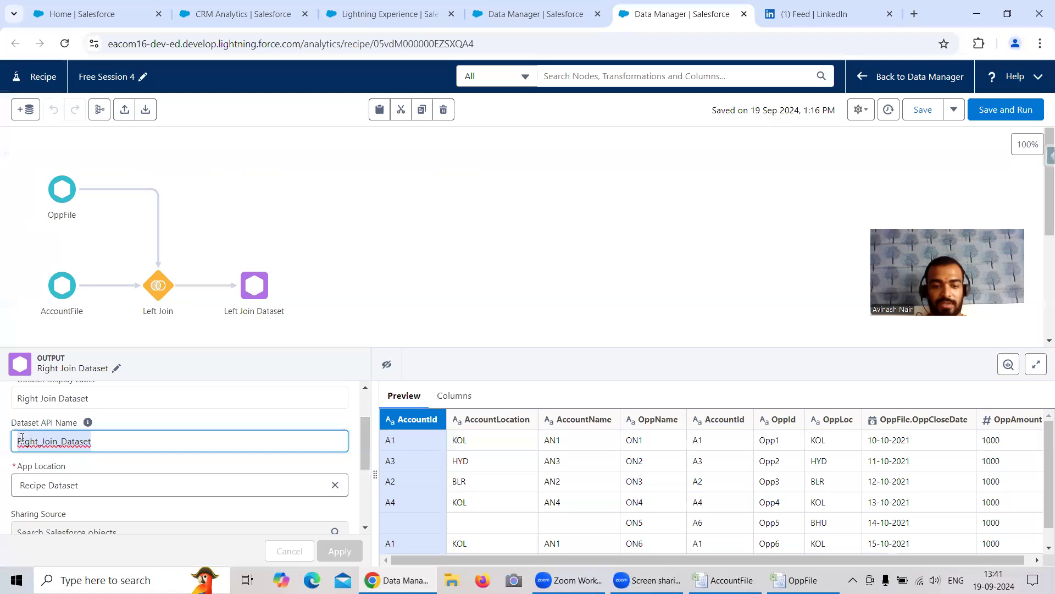
Step: In CRM Analytics, close the old Recipe Dataset page and discard the unsaved Left Join File lens
left_click(239, 14)
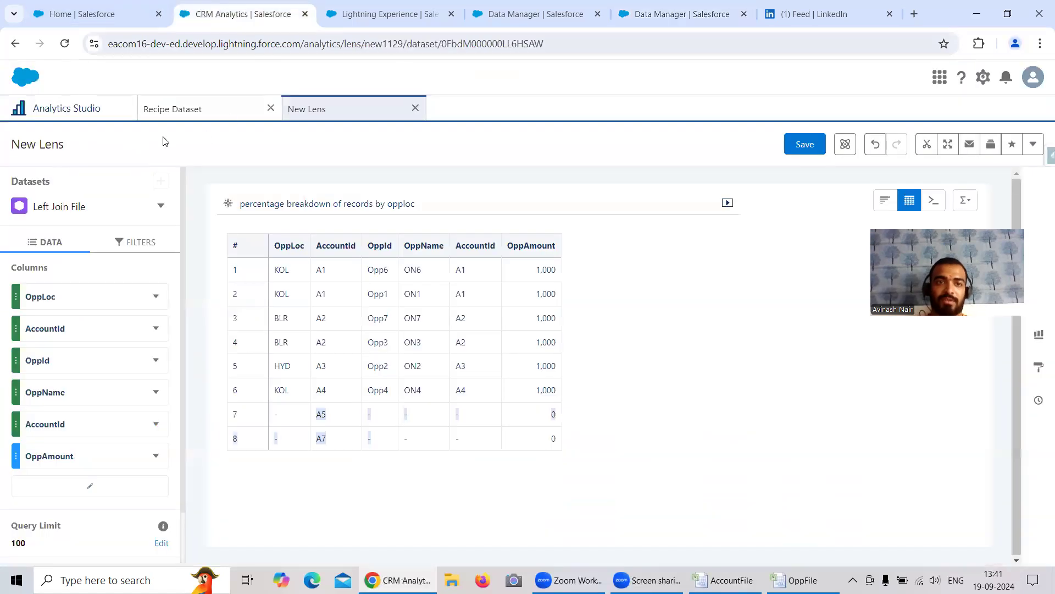
left_click(69, 113)
left_click(270, 108)
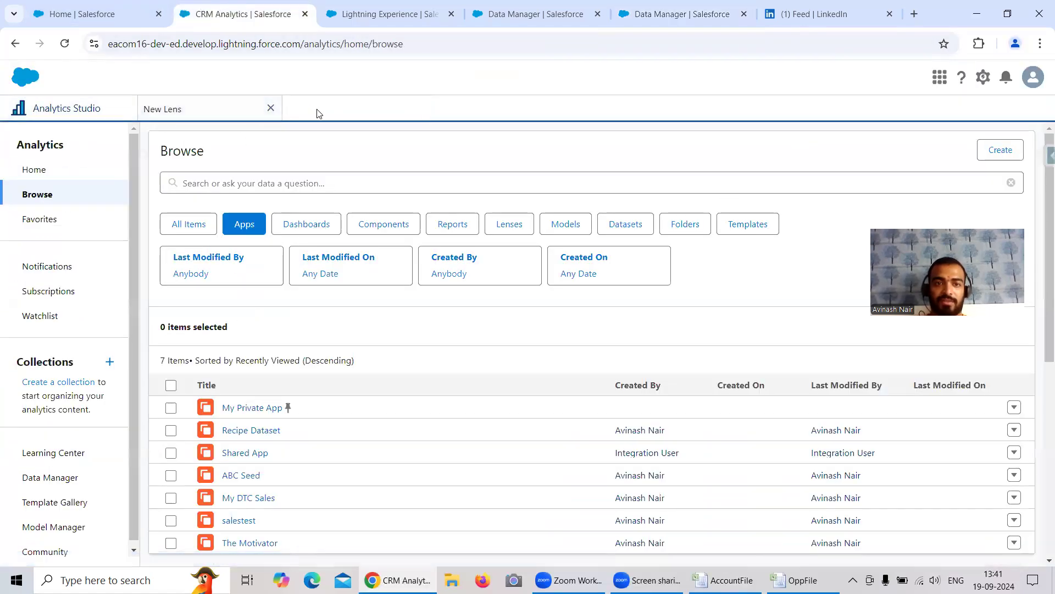
left_click(272, 109)
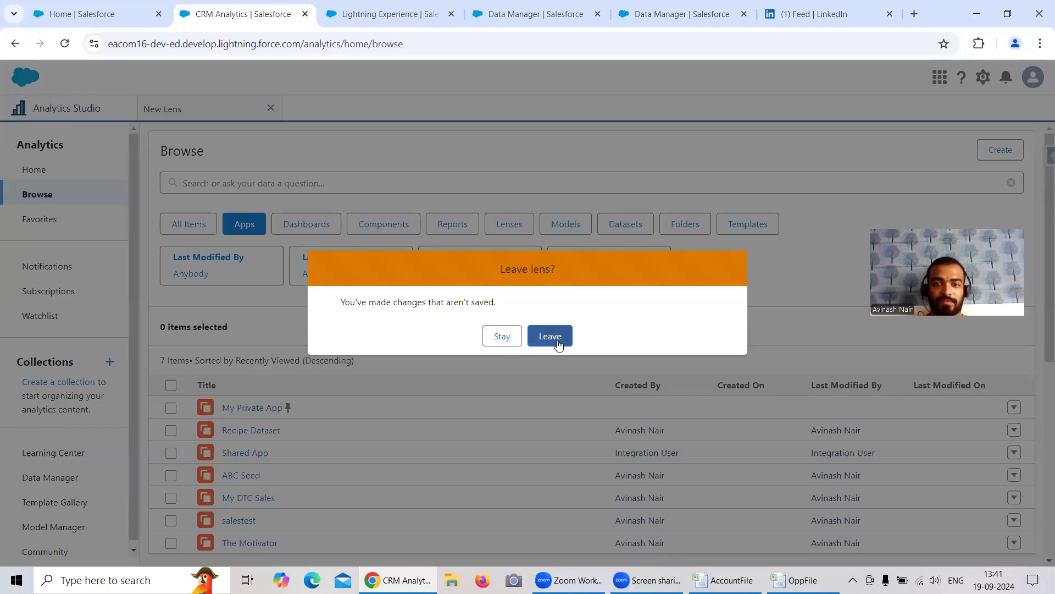
left_click(501, 337)
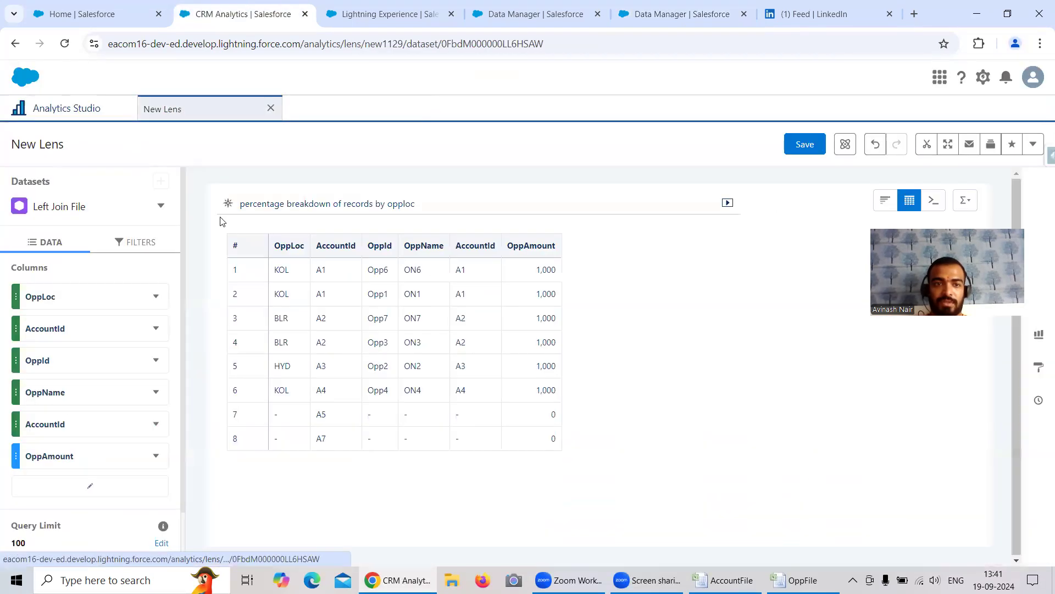
left_click(272, 109)
left_click(548, 336)
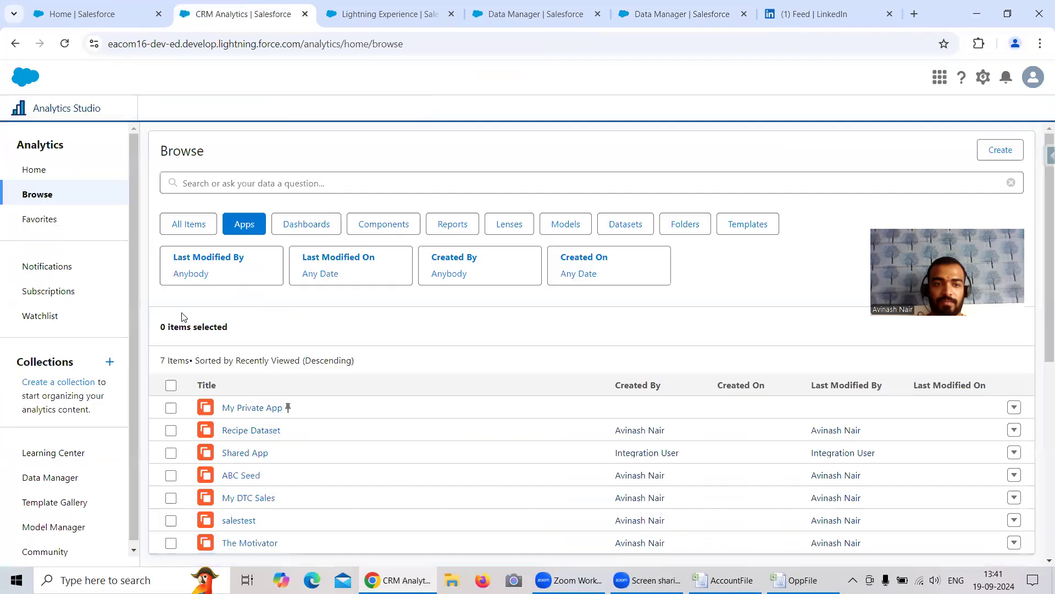
Step: Open the Right Join Dataset from the Recipe Dataset app as a new lens
left_click(263, 430)
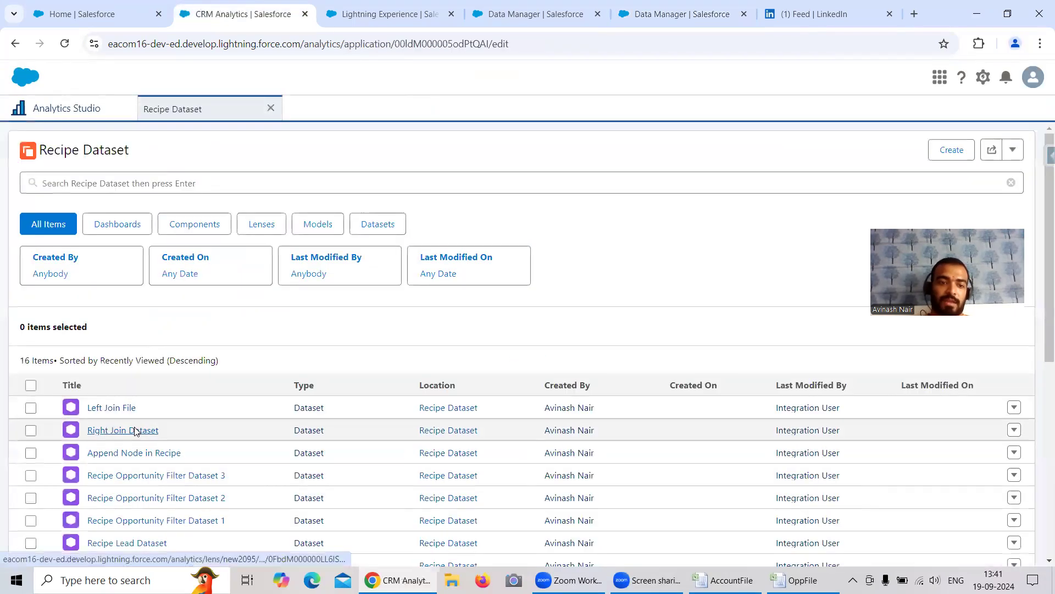
left_click(138, 429)
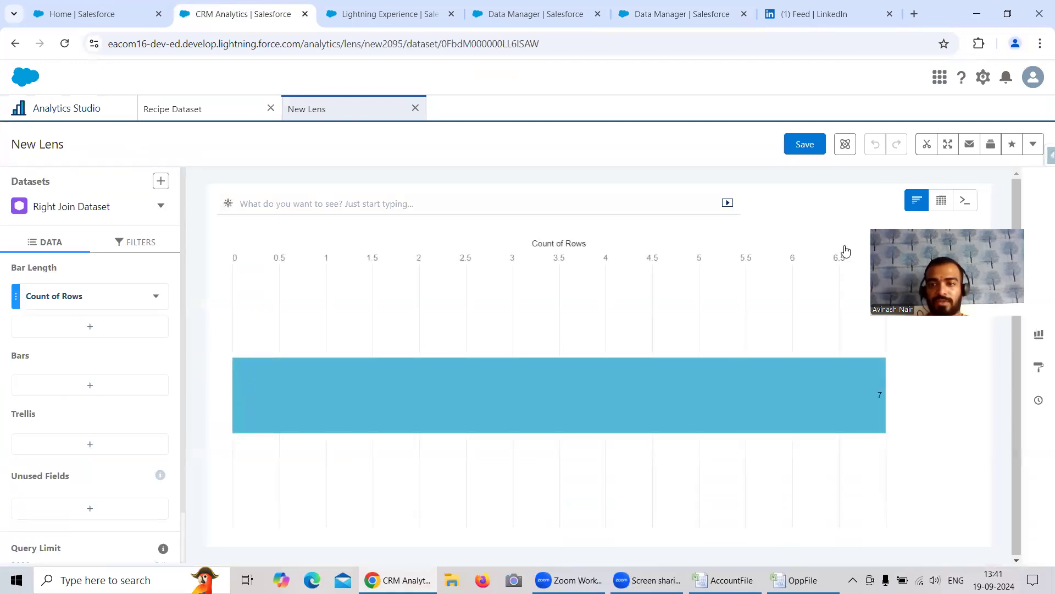
Step: Display the Right Join Dataset lens as a table and highlight the AccountId and OppId values in its first two rows
left_click(941, 200)
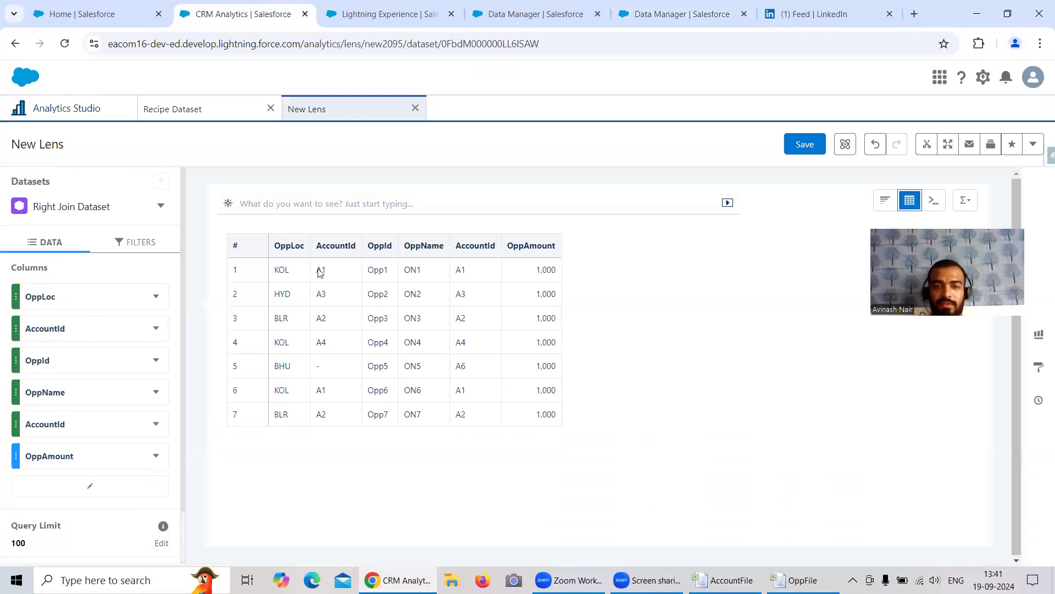
left_click_drag(318, 274, 389, 279)
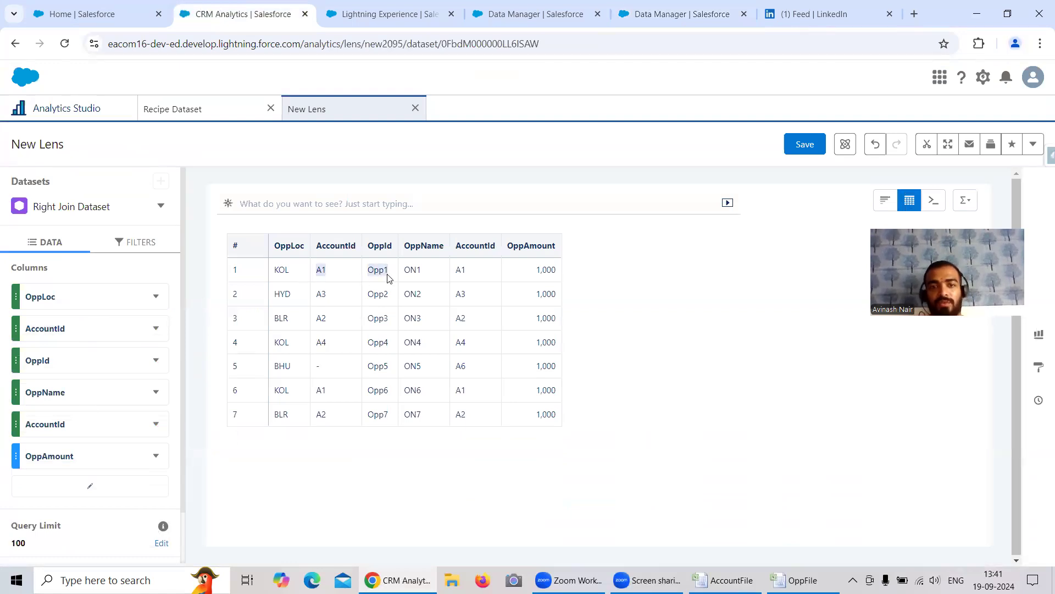
mouse_move(57, 368)
left_mouse_down()
mouse_move(64, 334)
mouse_move(63, 358)
left_mouse_up()
left_click(336, 275)
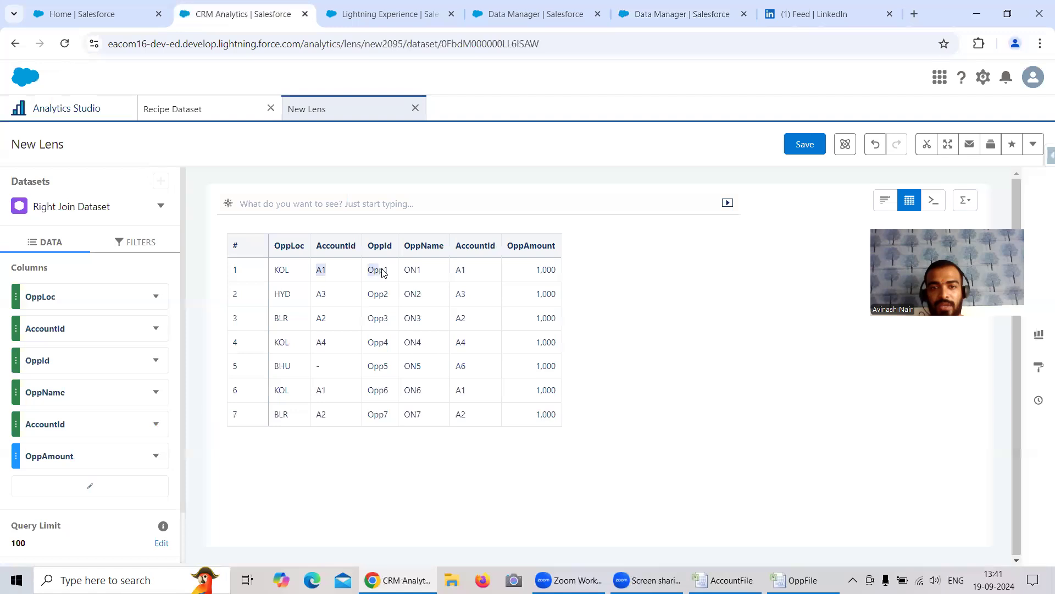
left_click_drag(315, 297, 392, 299)
Step: Switch to the AccountFile workbook in Excel and select Right Join result rows E30:H30 and E31:H31 for comparison
left_click(725, 580)
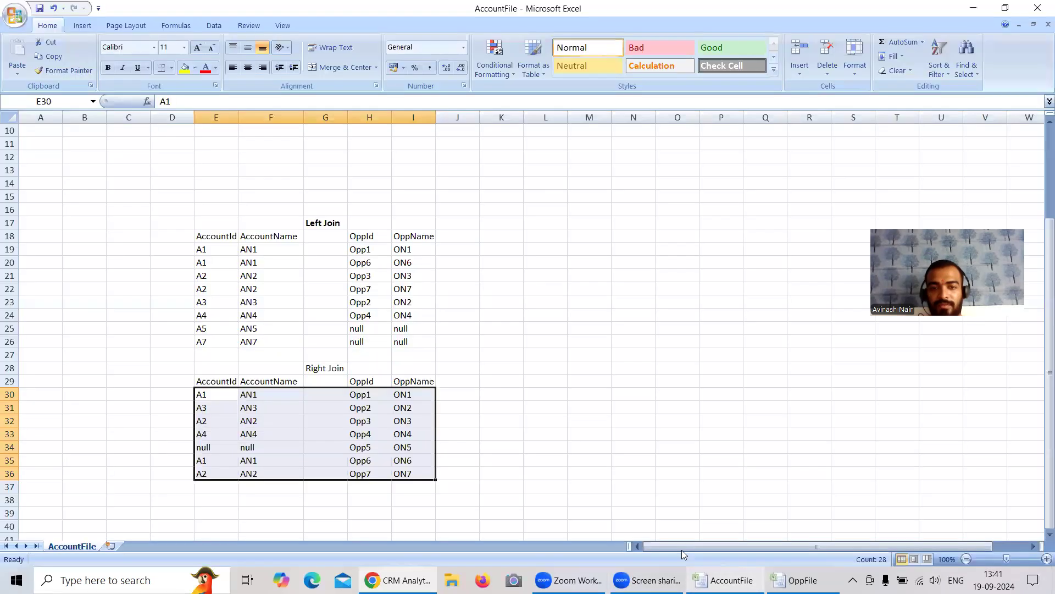
left_click(261, 411)
left_click_drag(210, 394, 357, 396)
left_click_drag(208, 408, 358, 407)
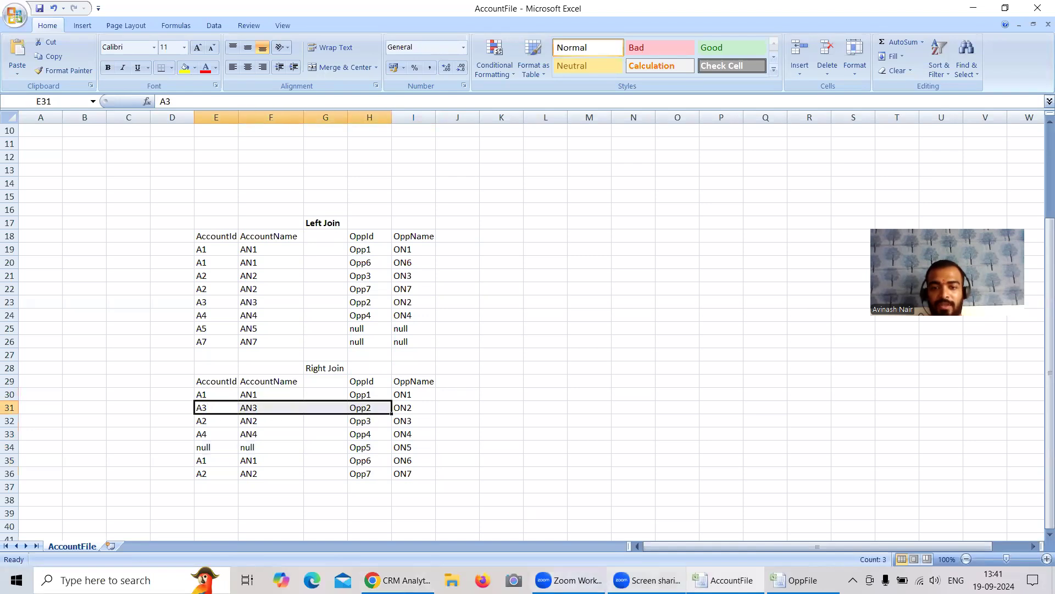
Step: Highlight rows 3 and 4 of the Chrome lens table and compare them with Excel's Right Join rows E32:H33
mouse_move(648, 580)
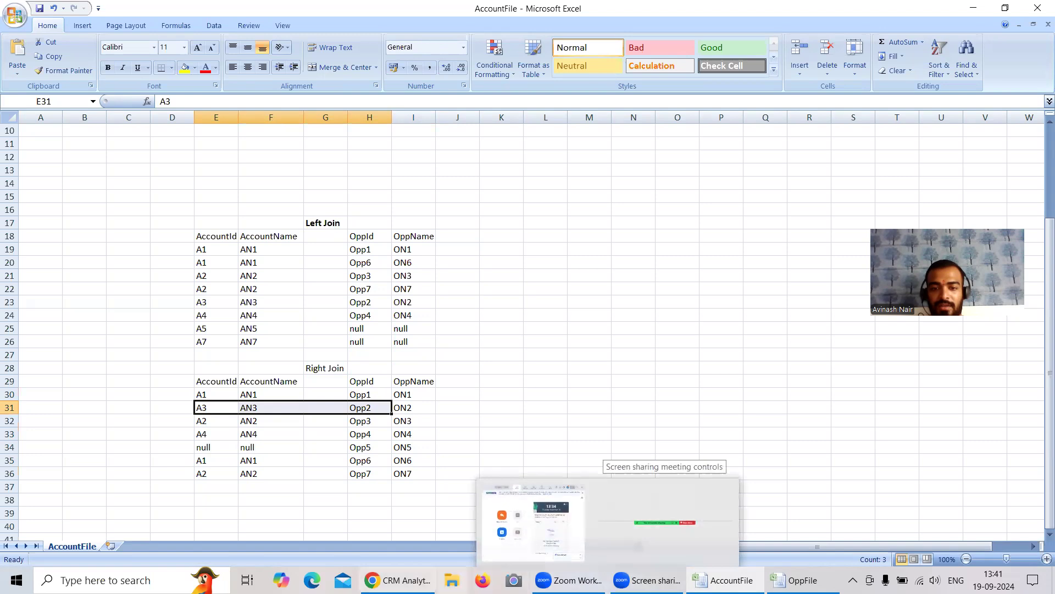
left_click(398, 579)
left_click_drag(339, 328, 399, 344)
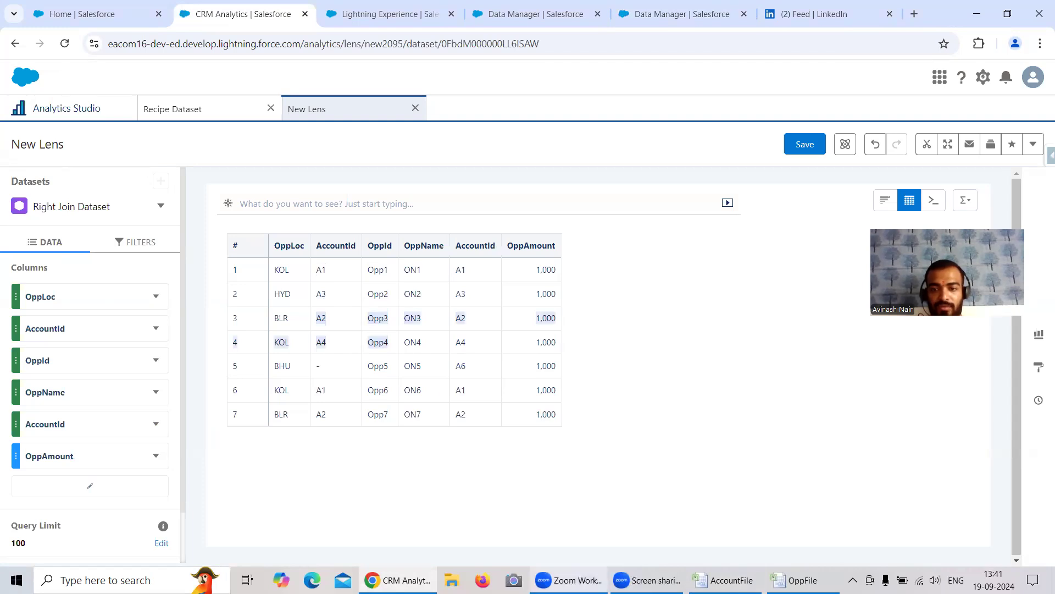
left_click(726, 580)
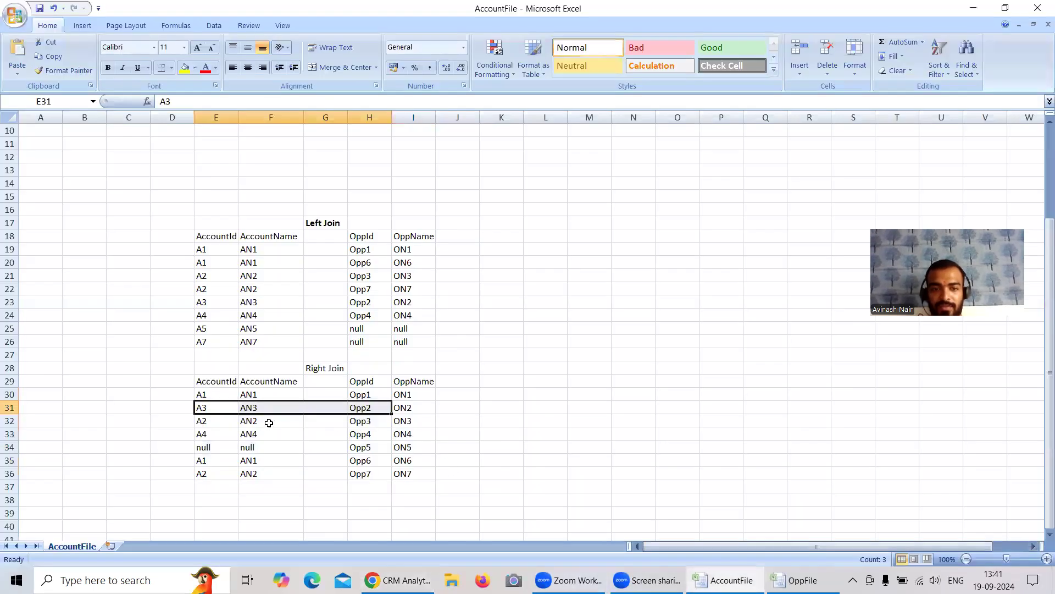
left_click_drag(199, 425, 348, 432)
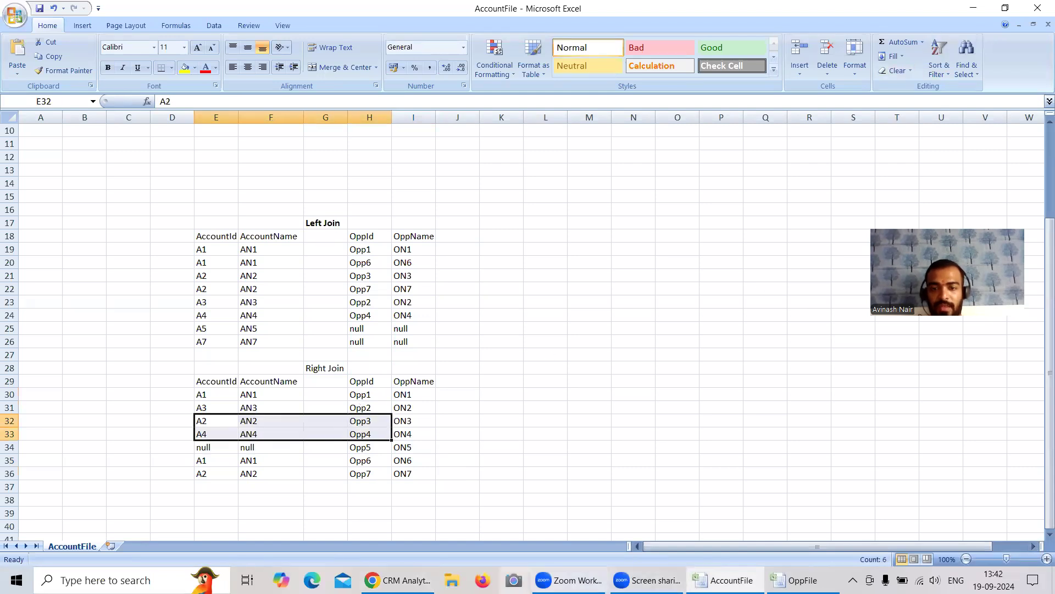
Step: Compare the Opp5 row in the Chrome lens table with the Right Join row E34:H34 in Excel
left_click(399, 580)
left_click_drag(316, 373, 489, 382)
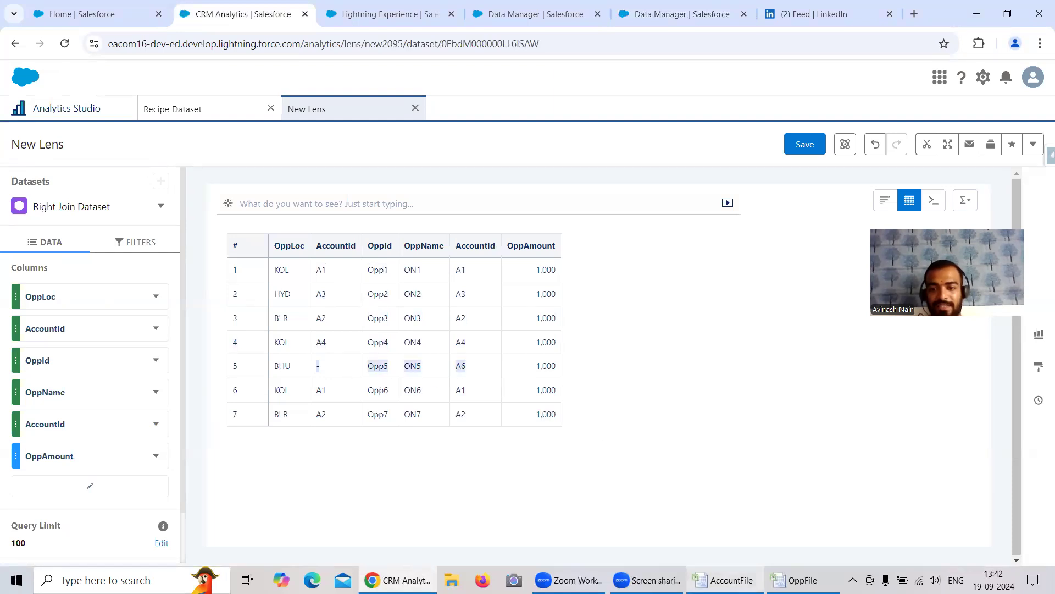
left_click(729, 580)
left_click_drag(216, 447, 382, 447)
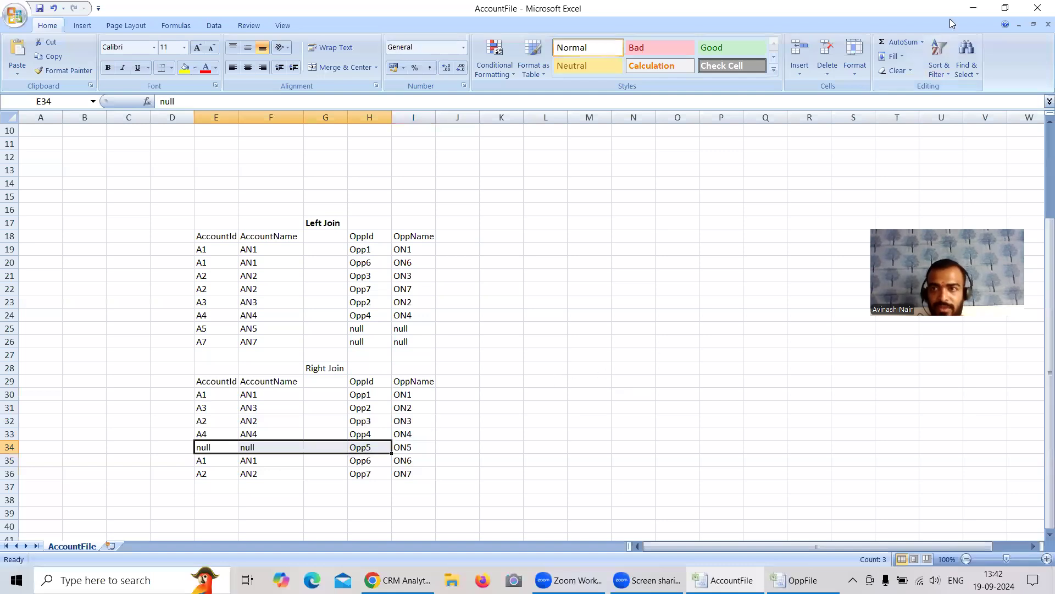
Step: Compare the Opp6 and Opp7 rows in the Chrome lens with Excel cells F35:H36, returning to the lens
left_click(966, 13)
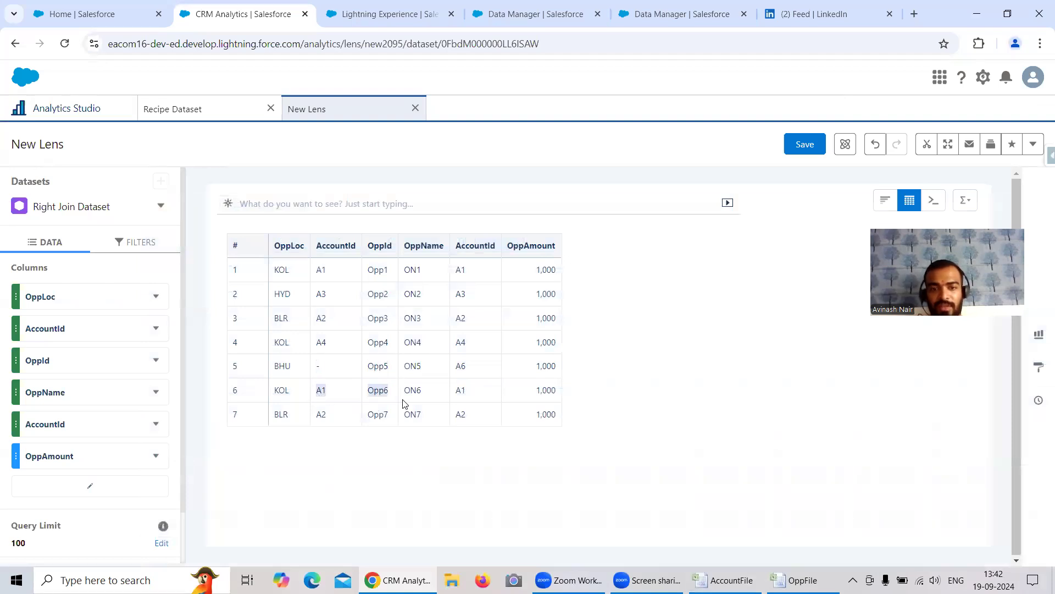
key("alt+Tab")
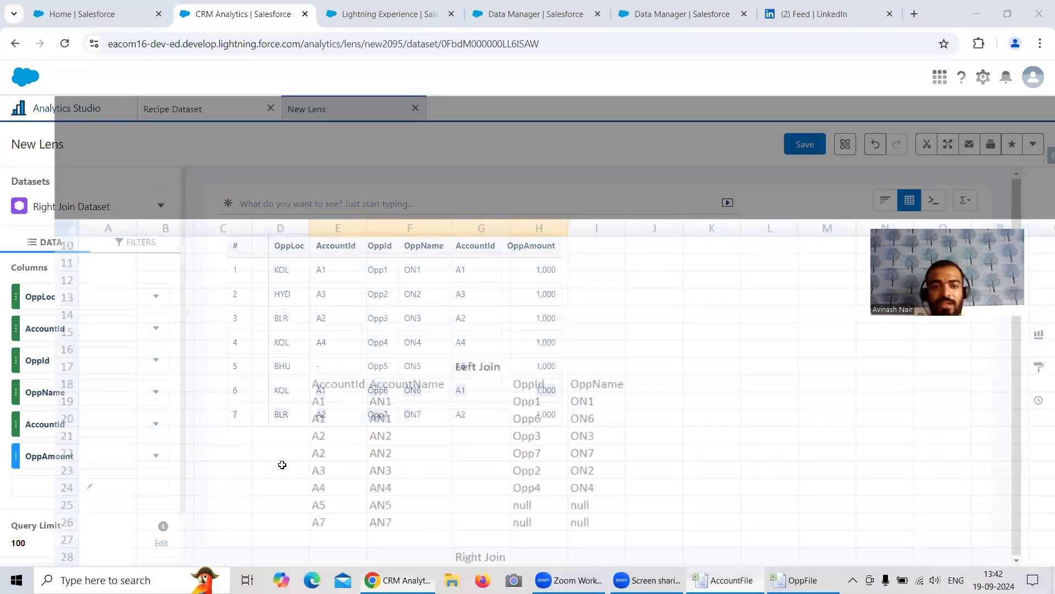
left_click_drag(252, 460, 362, 473)
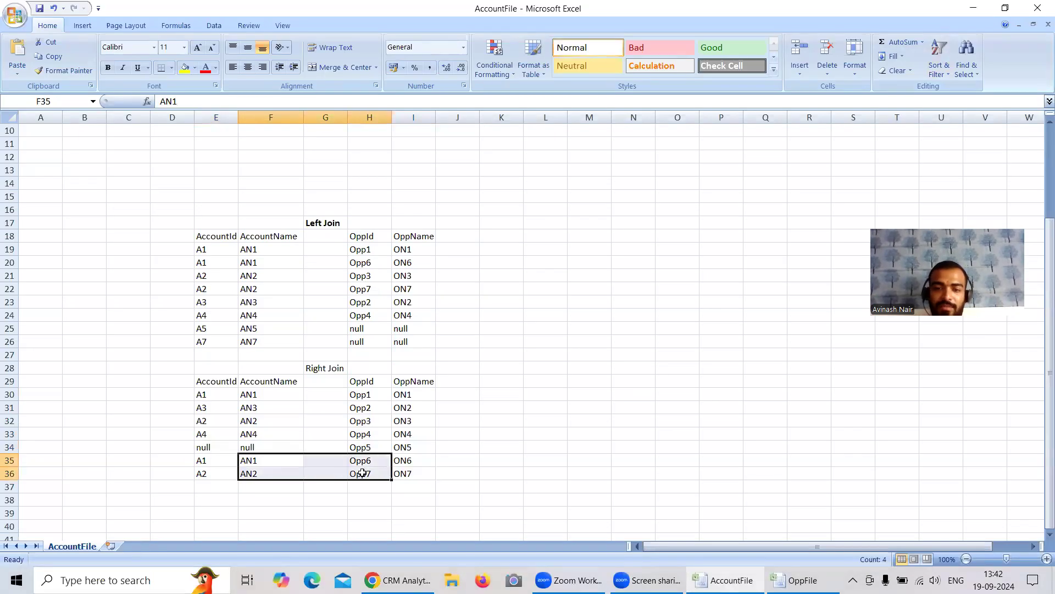
left_click(397, 580)
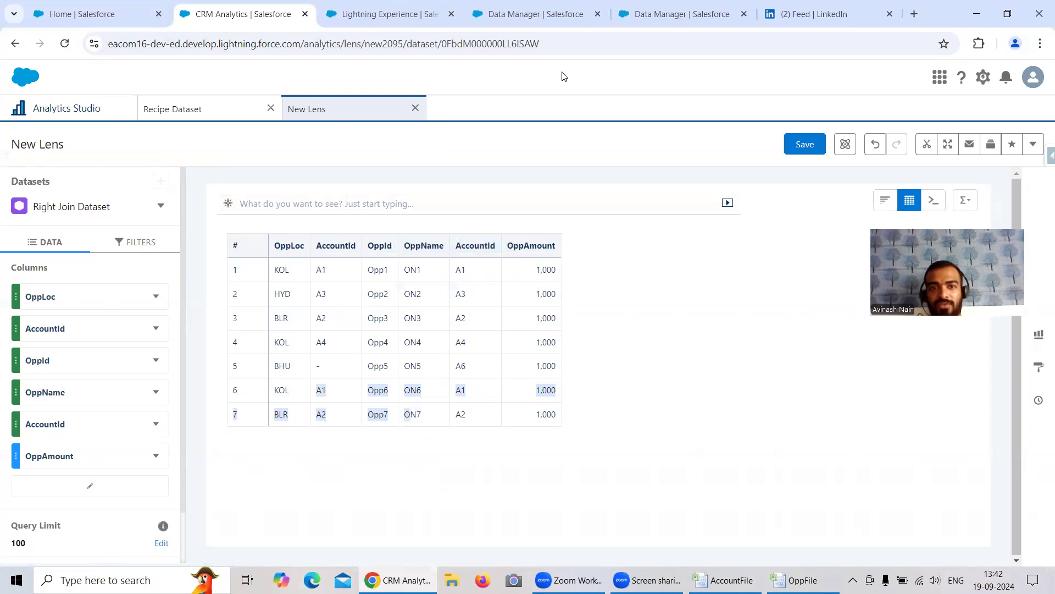
Step: In the Free Session 4 recipe, open the Left Join node and review its join type options
left_click(637, 15)
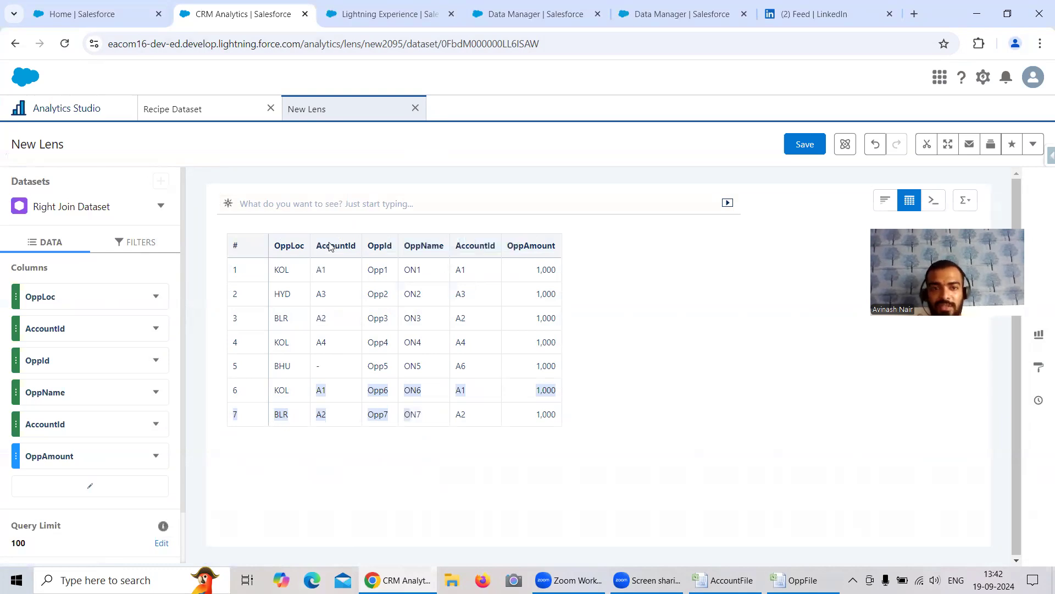
left_click(162, 287)
scroll(115, 445, "down", 2)
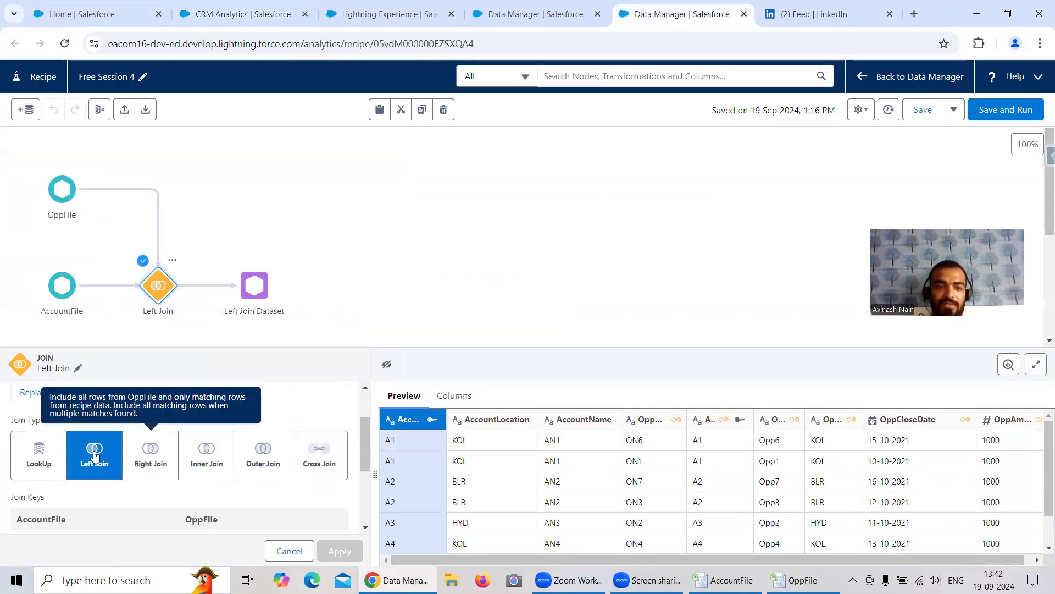